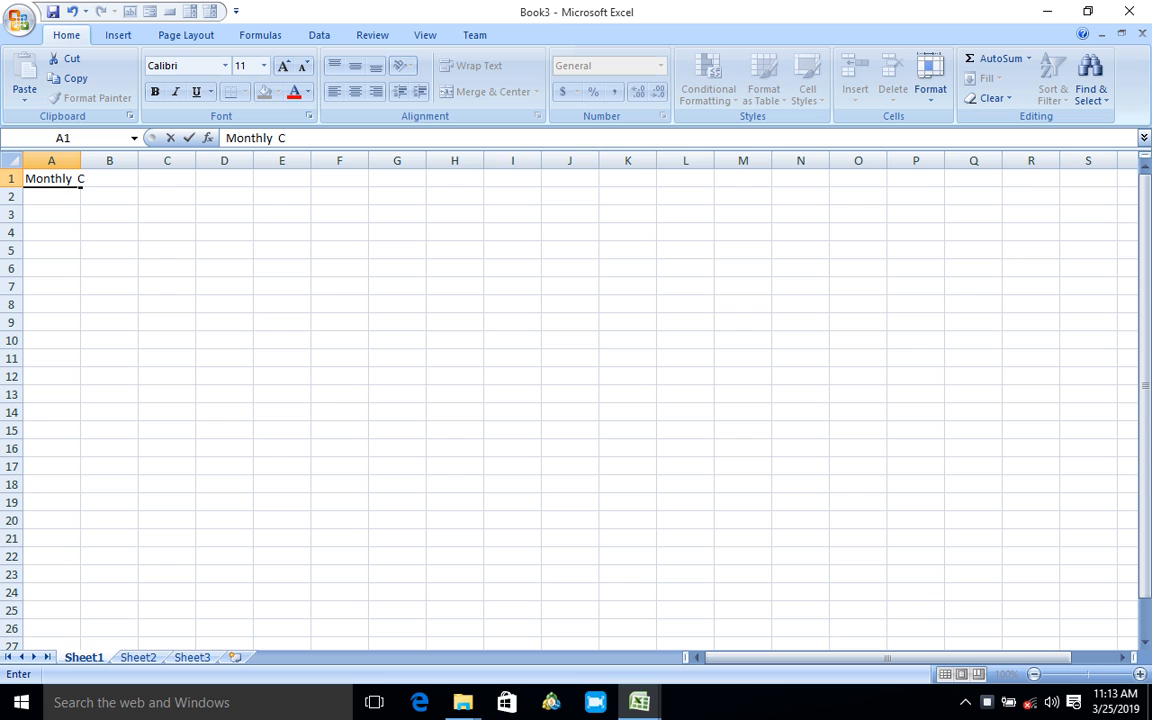
Complete the title "Monthly Compounding" in cell A1 and enter the label "Annual interest Rate" in A3.
{"action": "type", "text": "ompounding"}
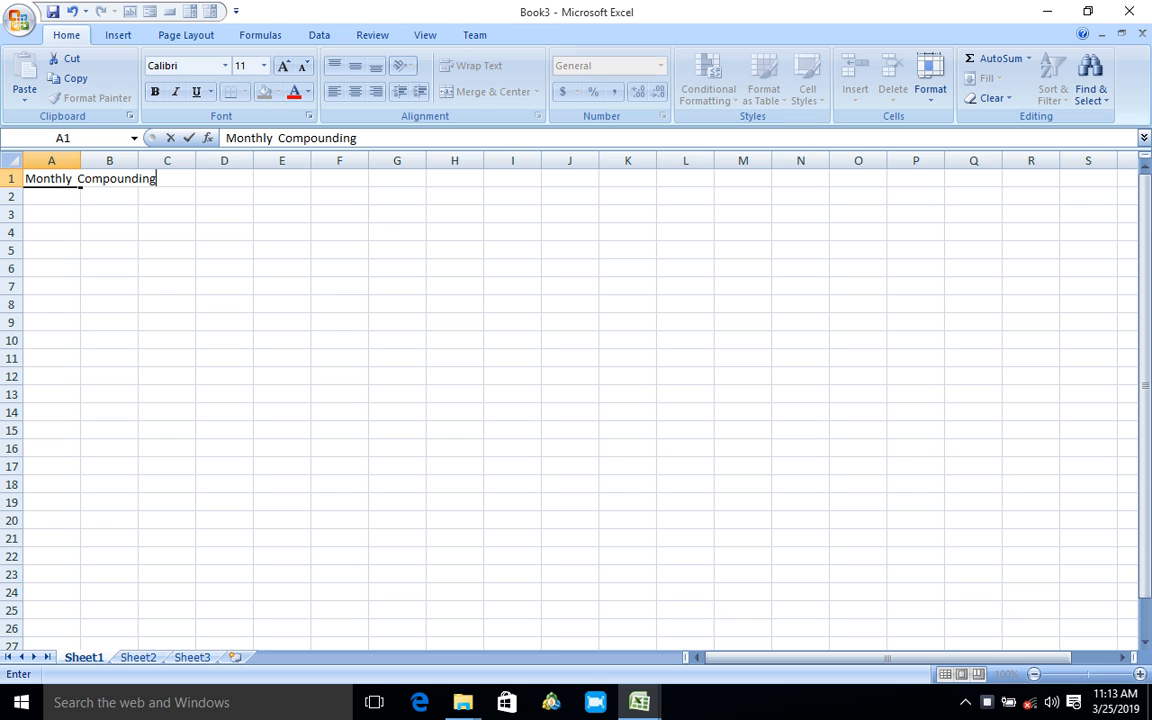
{"action": "left_click", "coordinate": [167, 214]}
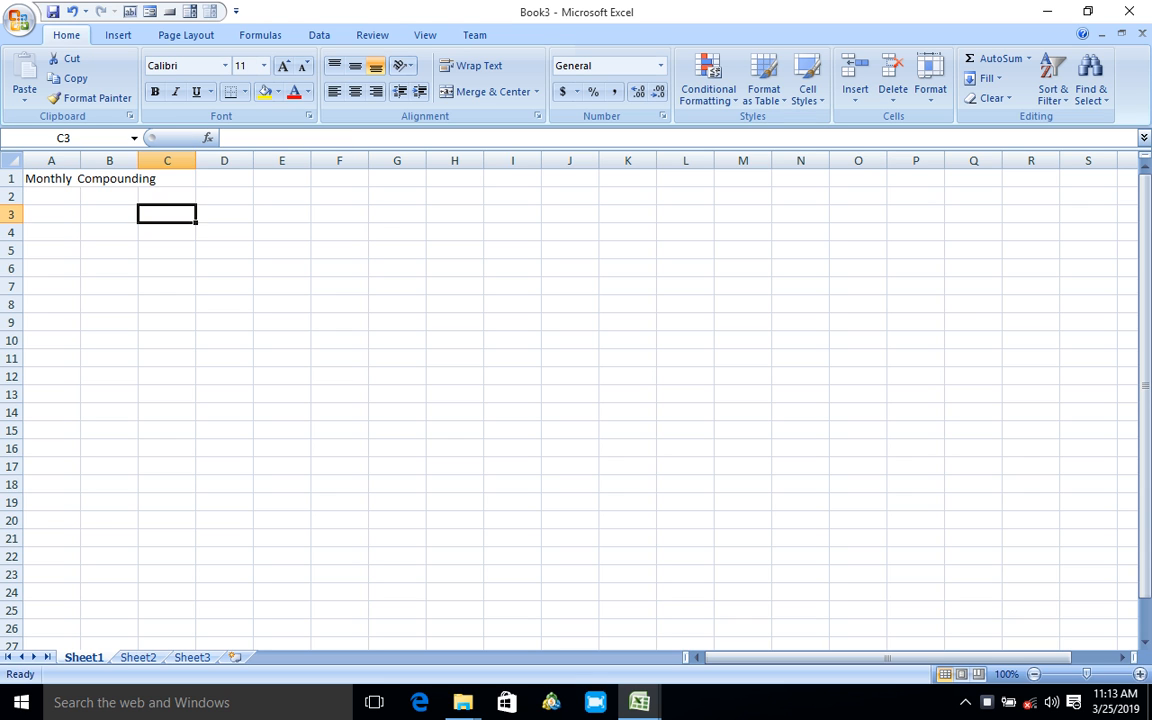
{"action": "left_click", "coordinate": [52, 197]}
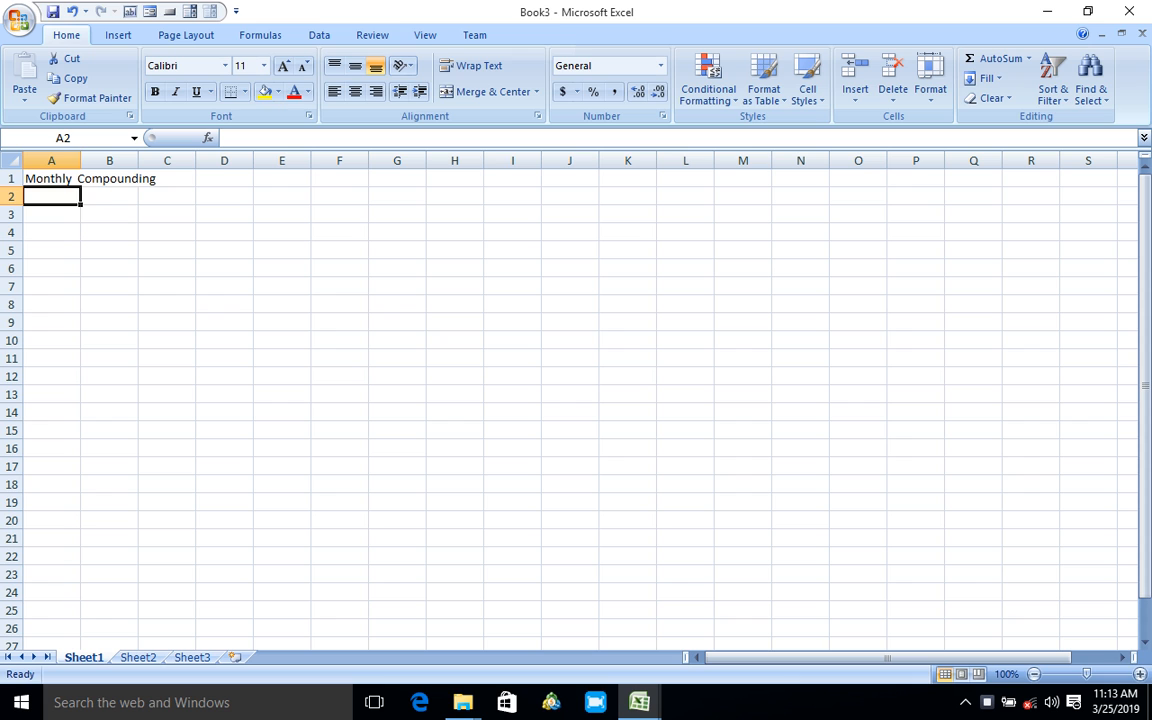
{"action": "left_click", "coordinate": [52, 214]}
{"action": "type", "text": "A"}
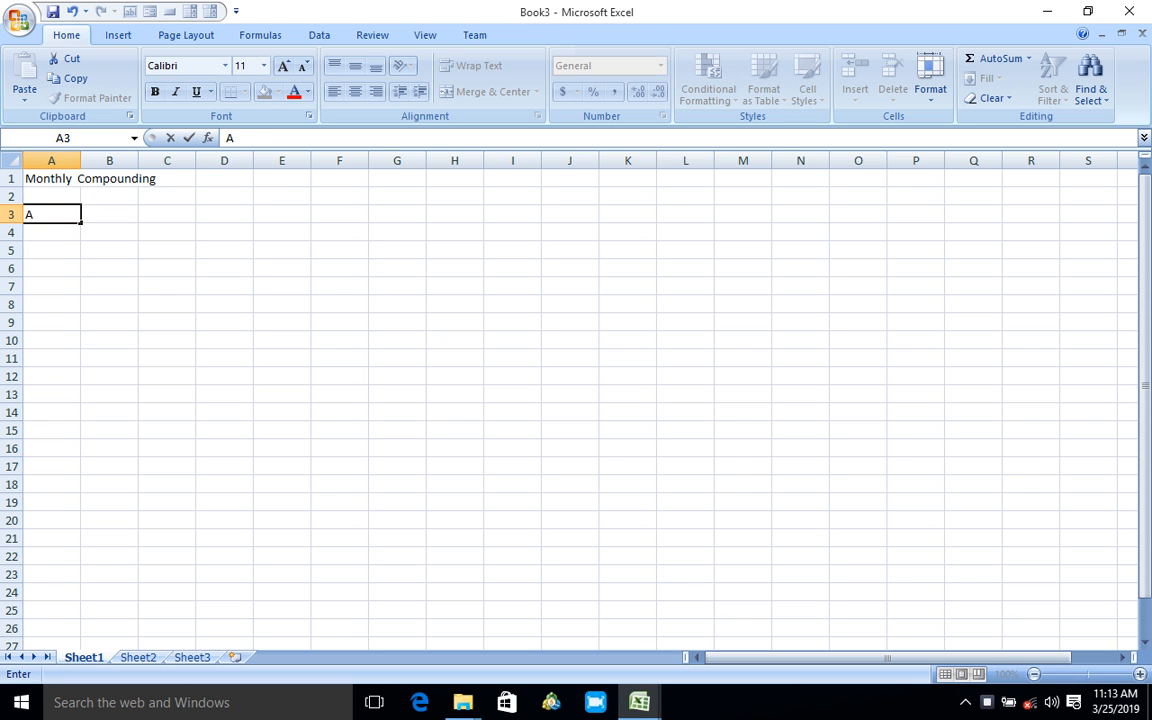
{"action": "type", "text": "nnual interest"}
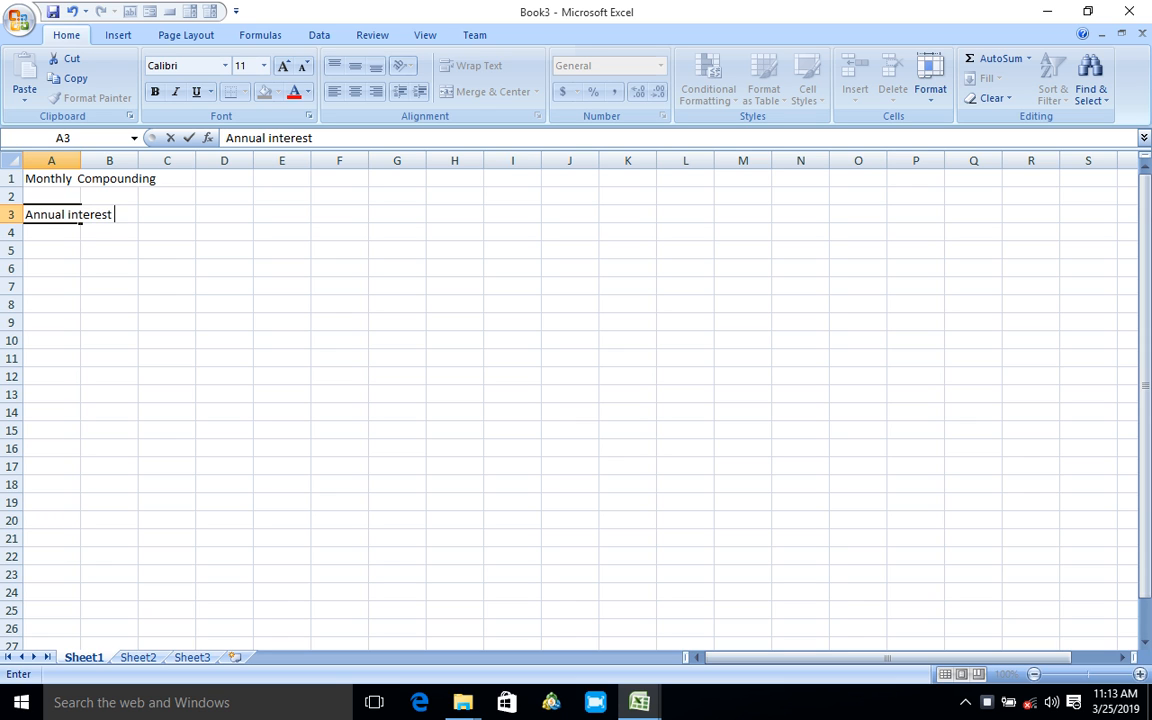
{"action": "type", "text": " Rate"}
{"action": "key", "text": "Return"}
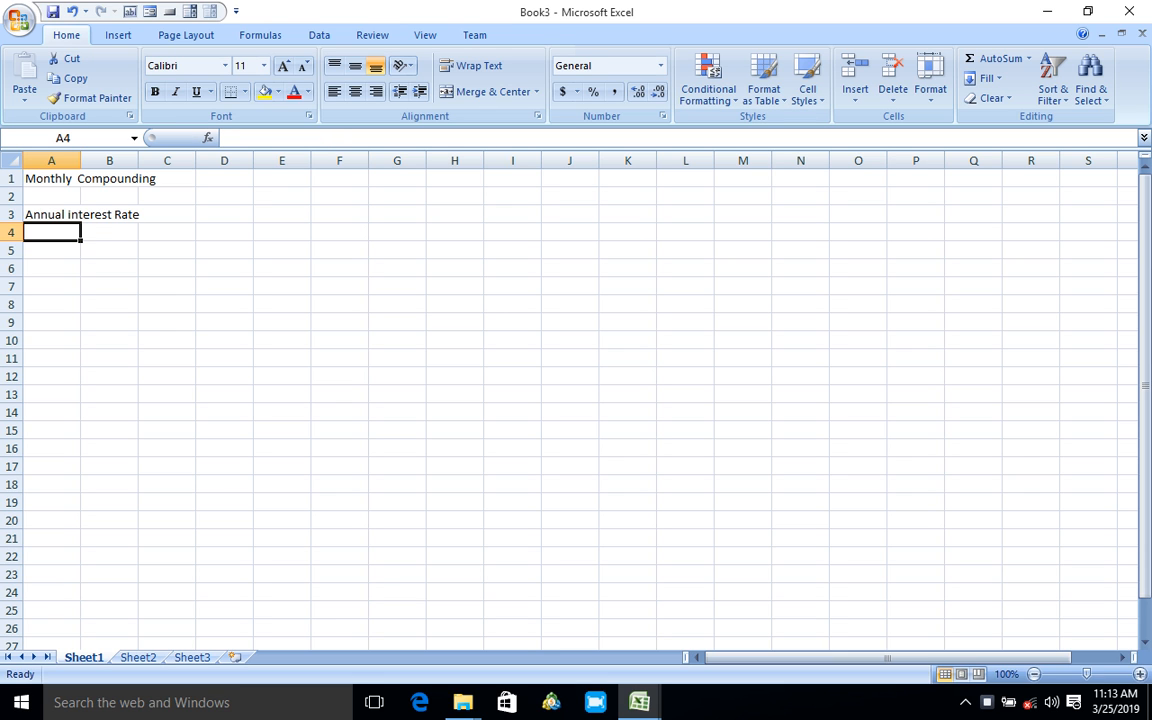
Enter the label "Mothly Interest rate" in cell A4, directly below the annual rate label.
{"action": "type", "text": "M"}
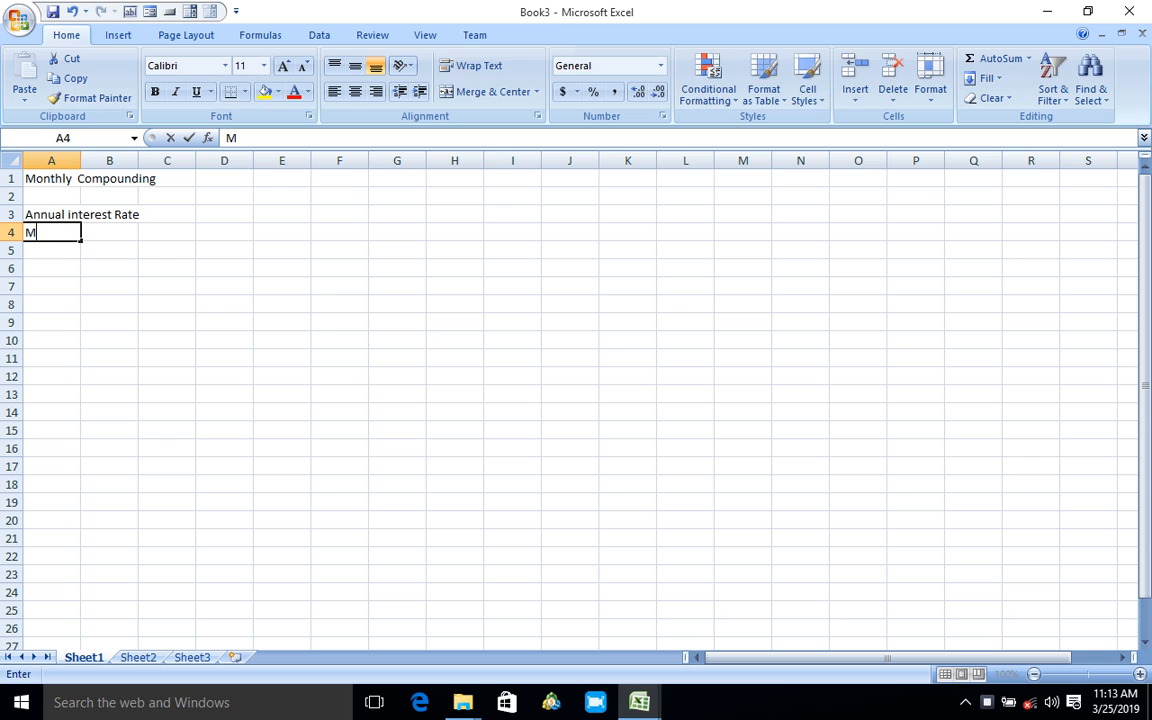
{"action": "type", "text": "othl"}
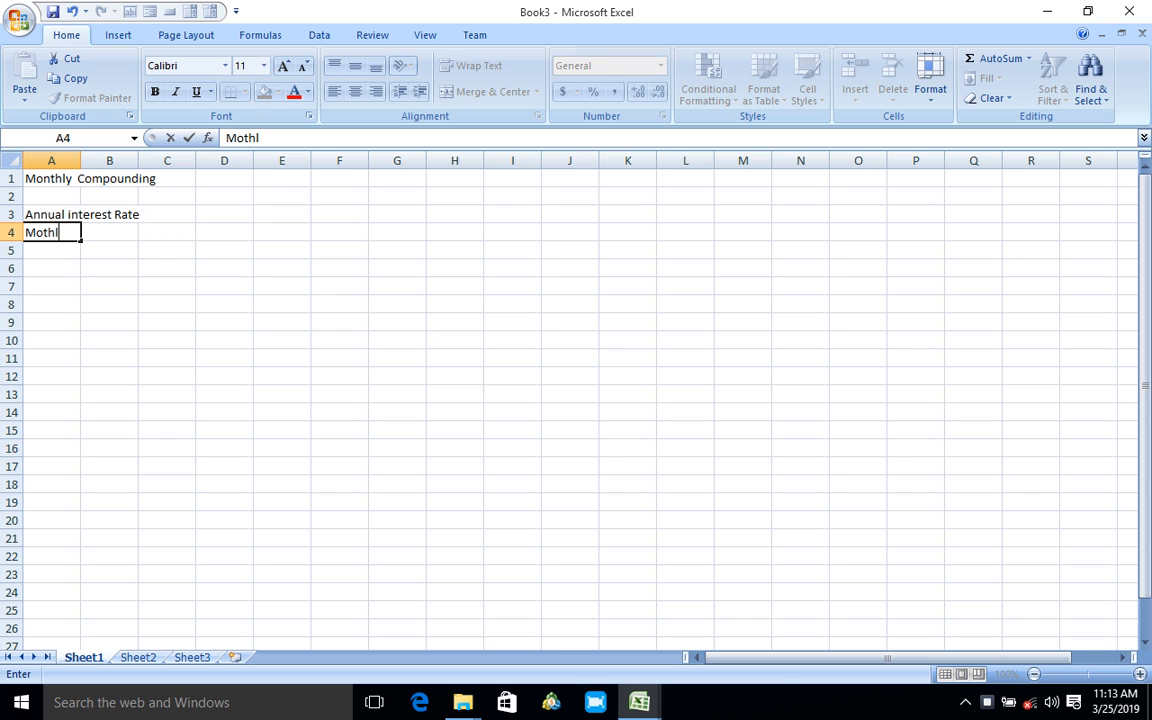
{"action": "type", "text": "y Interest "}
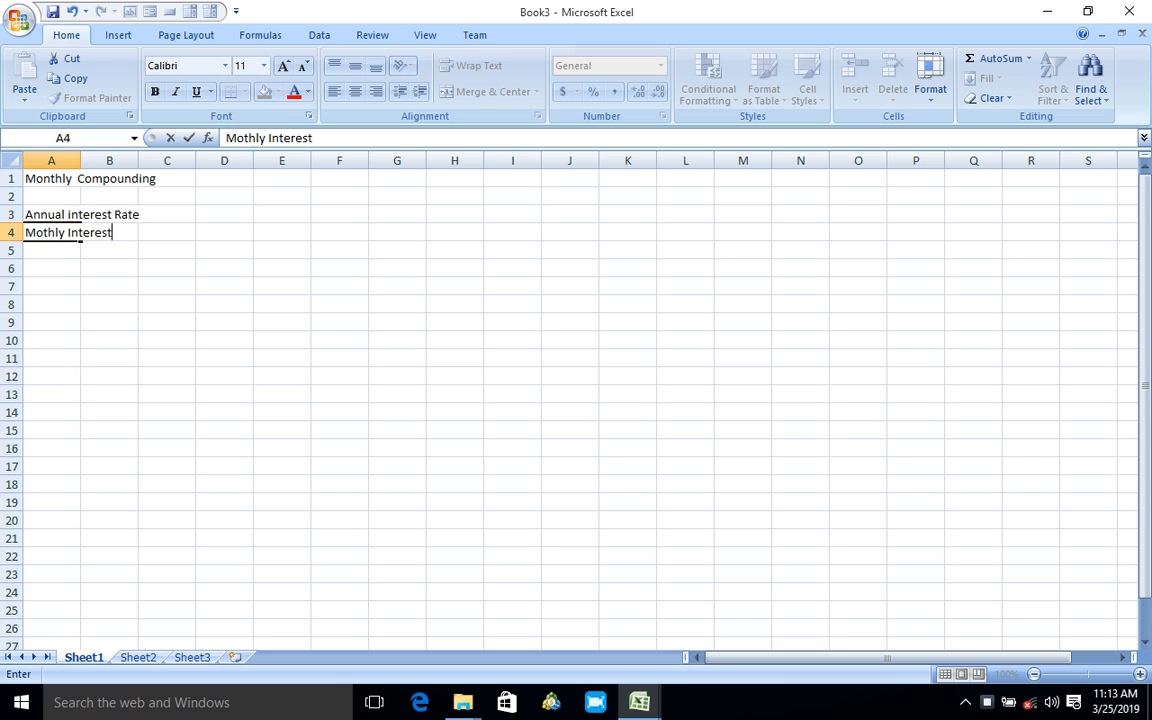
{"action": "type", "text": "rate"}
{"action": "left_click", "coordinate": [224, 287]}
Enter 10 in cell C3 as the annual interest rate.
{"action": "left_click", "coordinate": [167, 214]}
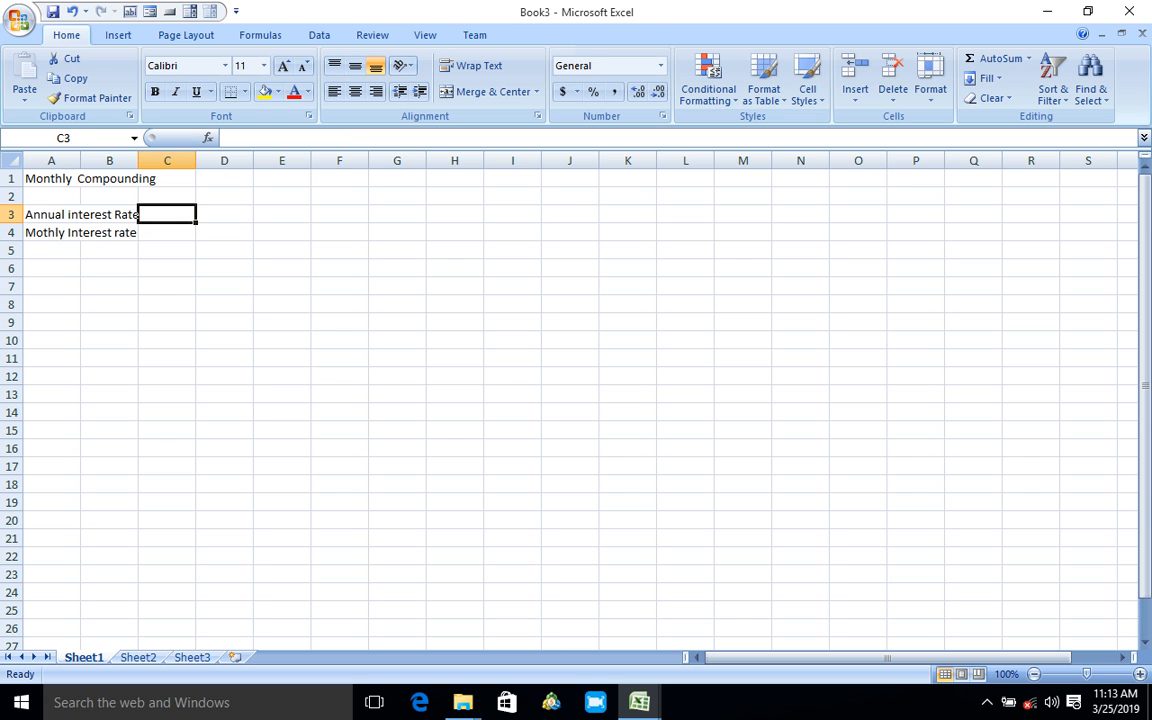
{"action": "left_click", "coordinate": [224, 214]}
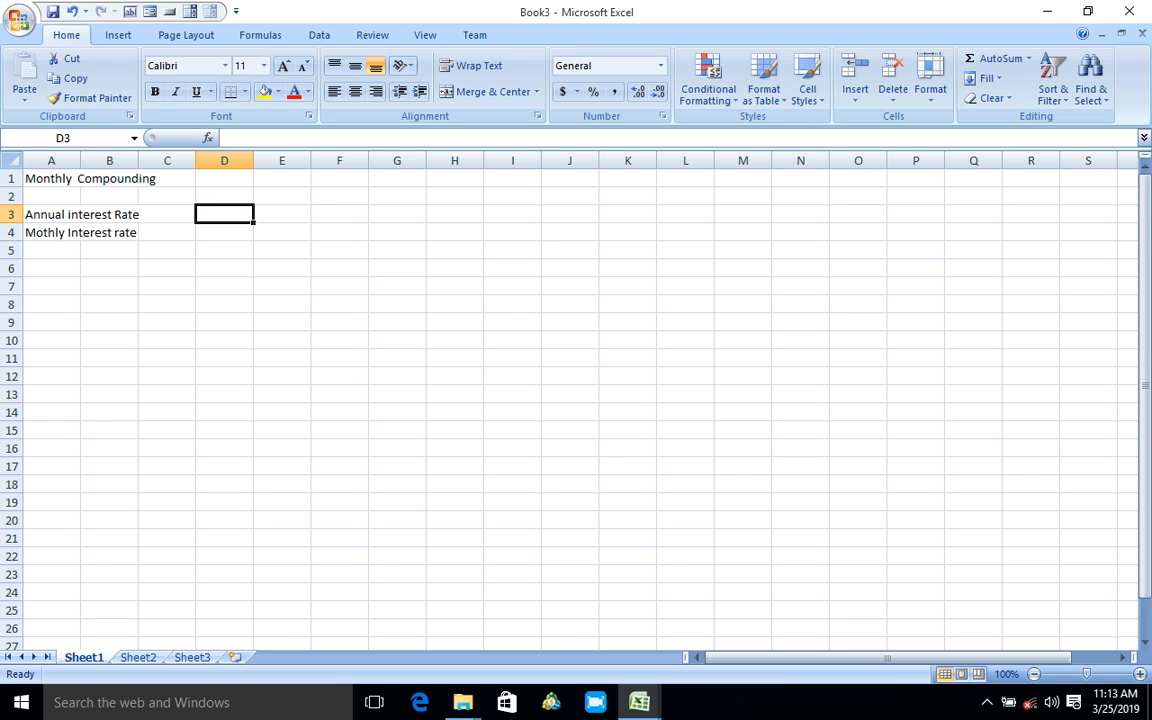
{"action": "left_click", "coordinate": [167, 214]}
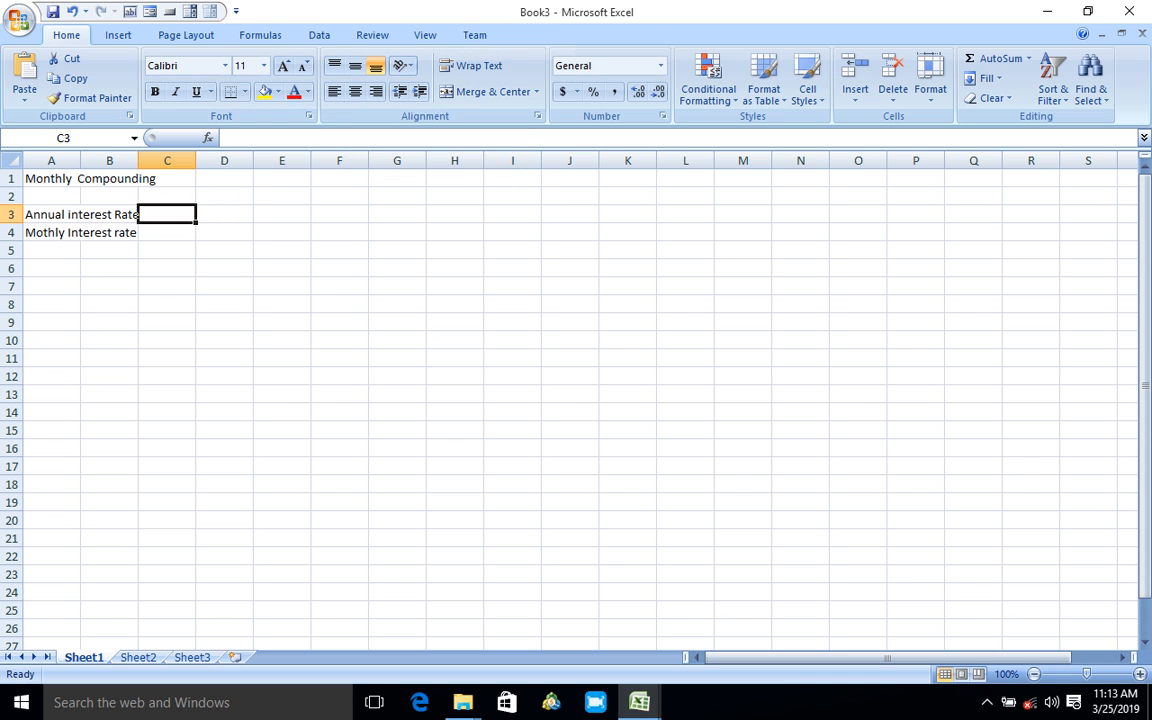
{"action": "left_click_drag", "start_coordinate": [167, 304], "coordinate": [167, 287]}
{"action": "left_click", "coordinate": [167, 214]}
{"action": "type", "text": "1"}
{"action": "key", "text": "F2"}
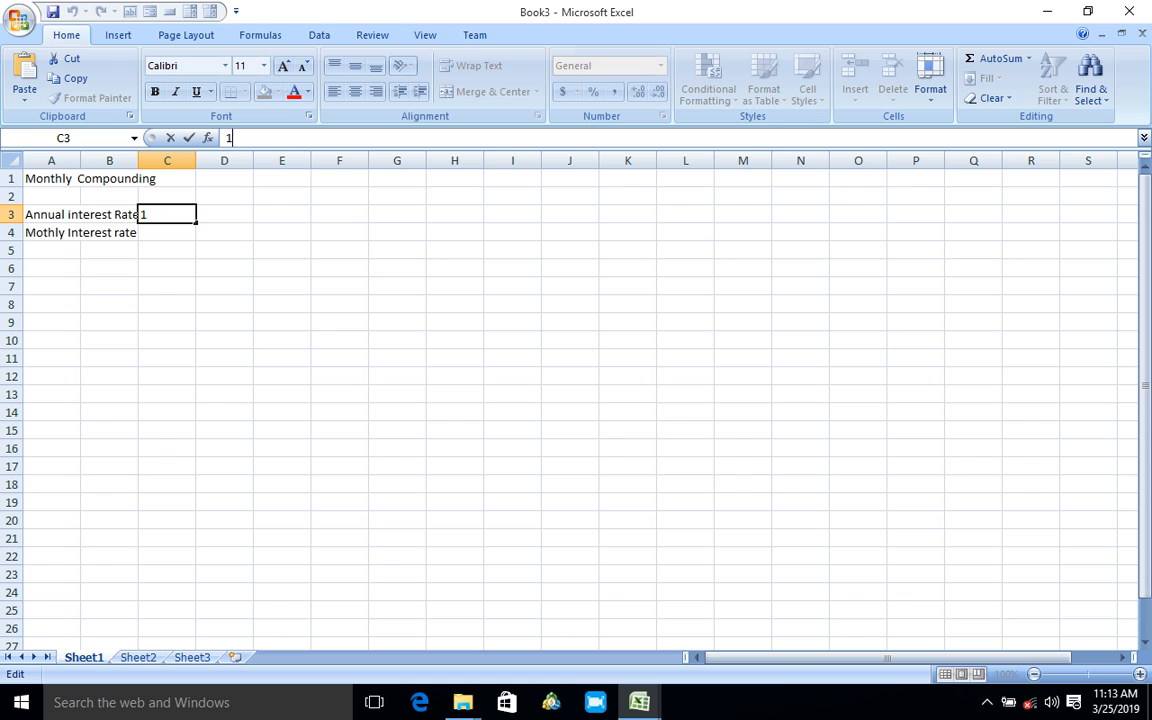
{"action": "type", "text": "0"}
{"action": "left_click", "coordinate": [224, 304]}
{"action": "left_click", "coordinate": [167, 214]}
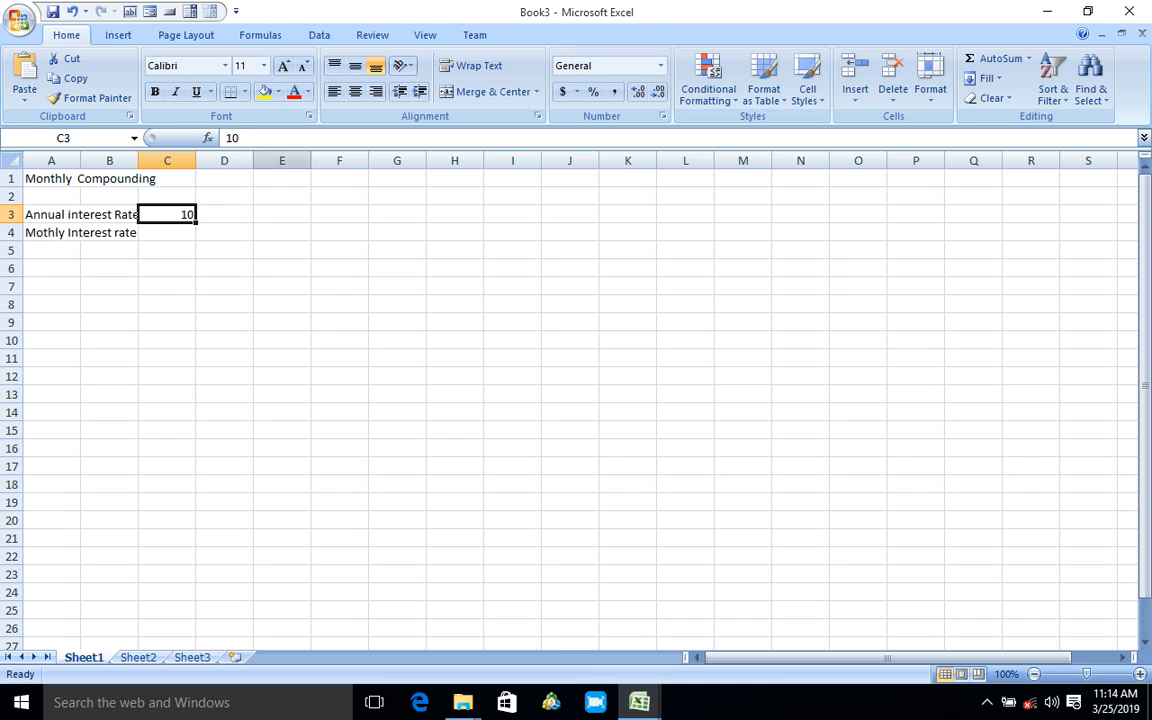
Change the annual interest rate in cell C3 to 10%.
{"action": "left_click", "coordinate": [296, 138]}
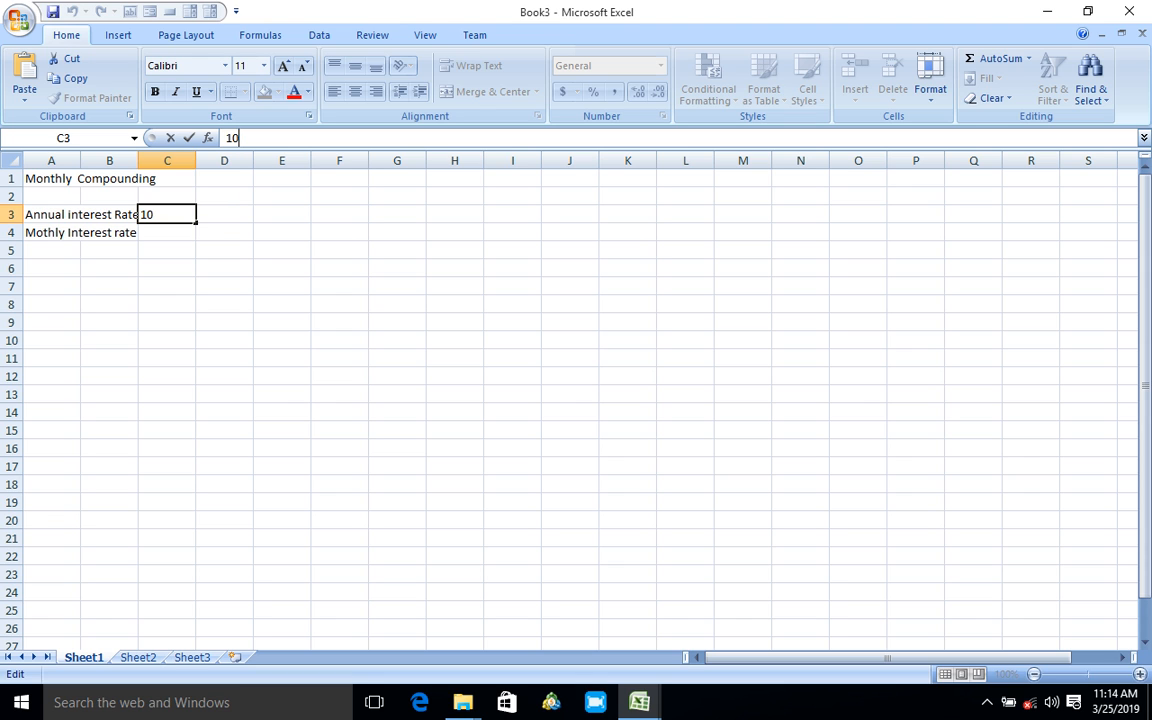
{"action": "type", "text": "%"}
{"action": "left_click", "coordinate": [167, 250]}
Calculate the monthly interest rate in cell C4 with the formula =C3/12.
{"action": "left_click", "coordinate": [167, 232]}
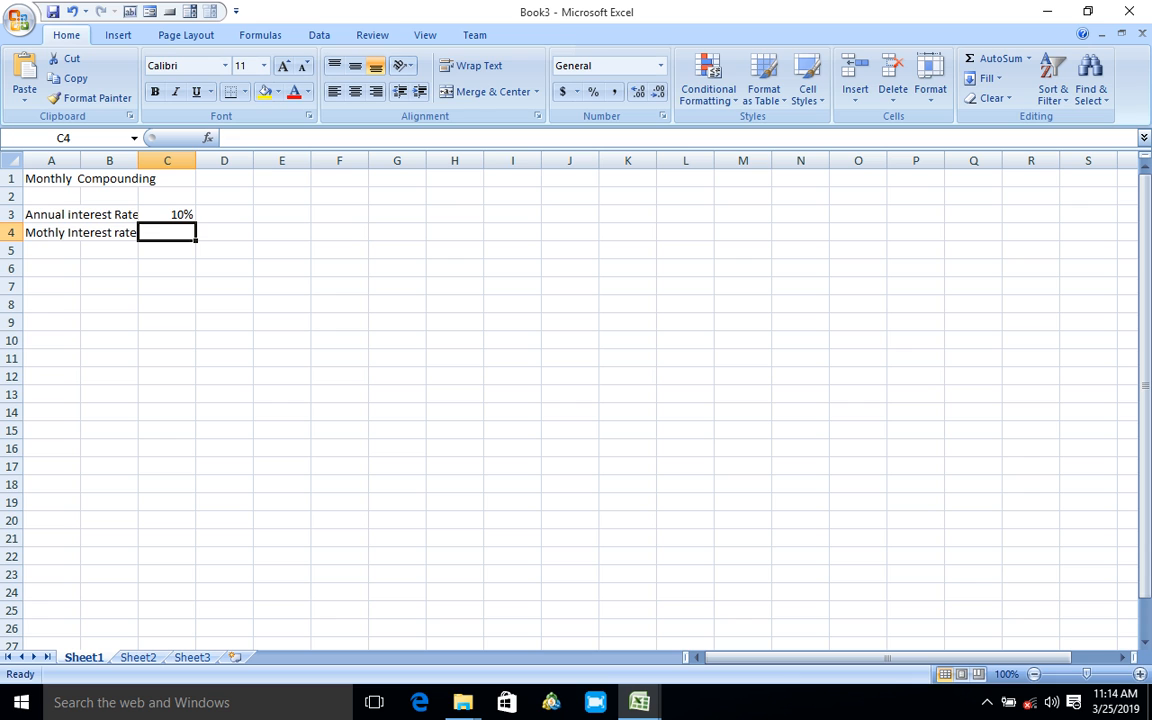
{"action": "type", "text": "="}
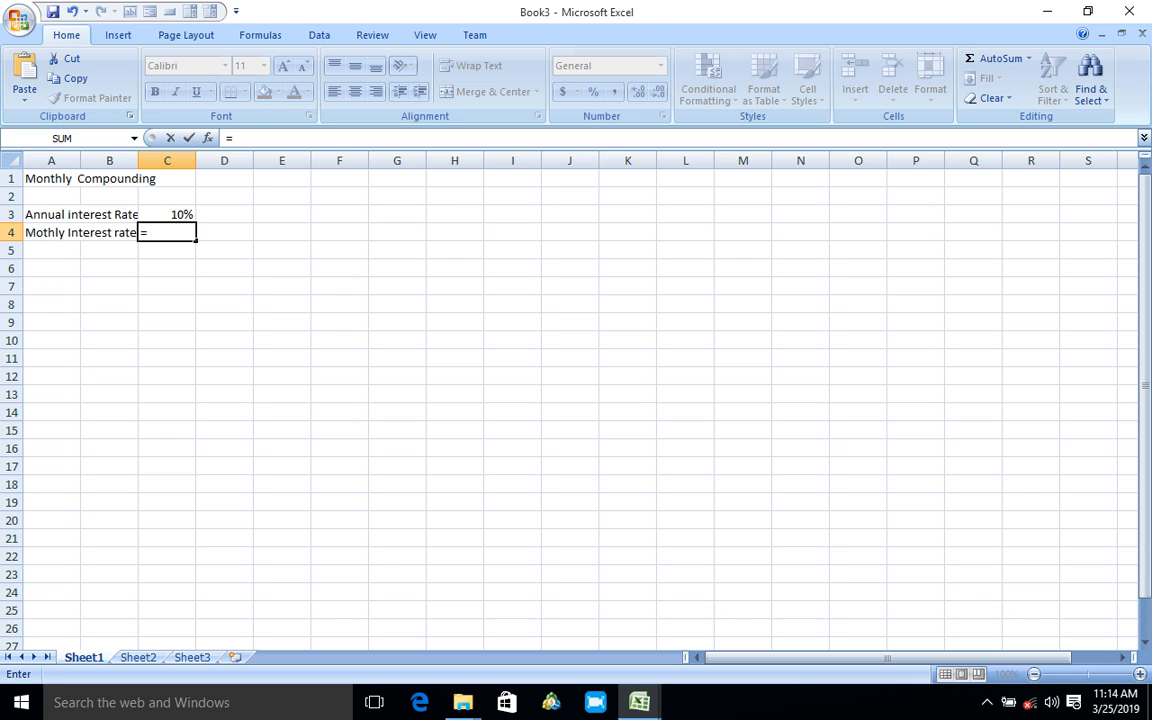
{"action": "type", "text": "C3/12"}
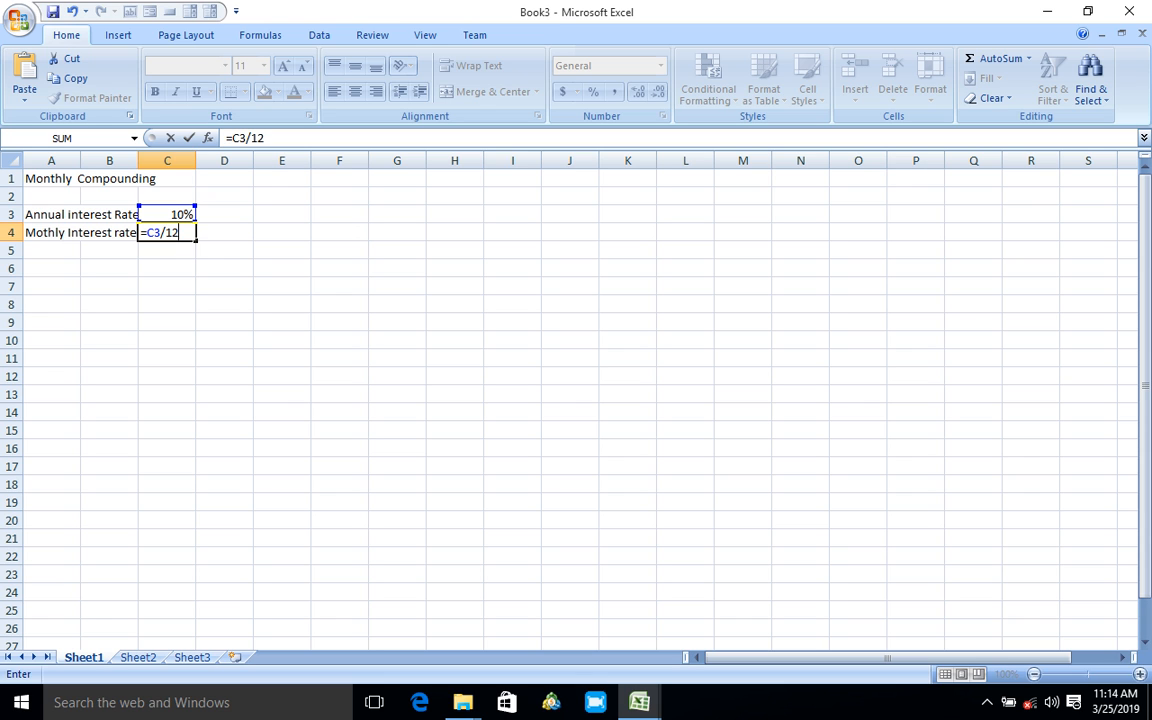
{"action": "key", "text": "Return"}
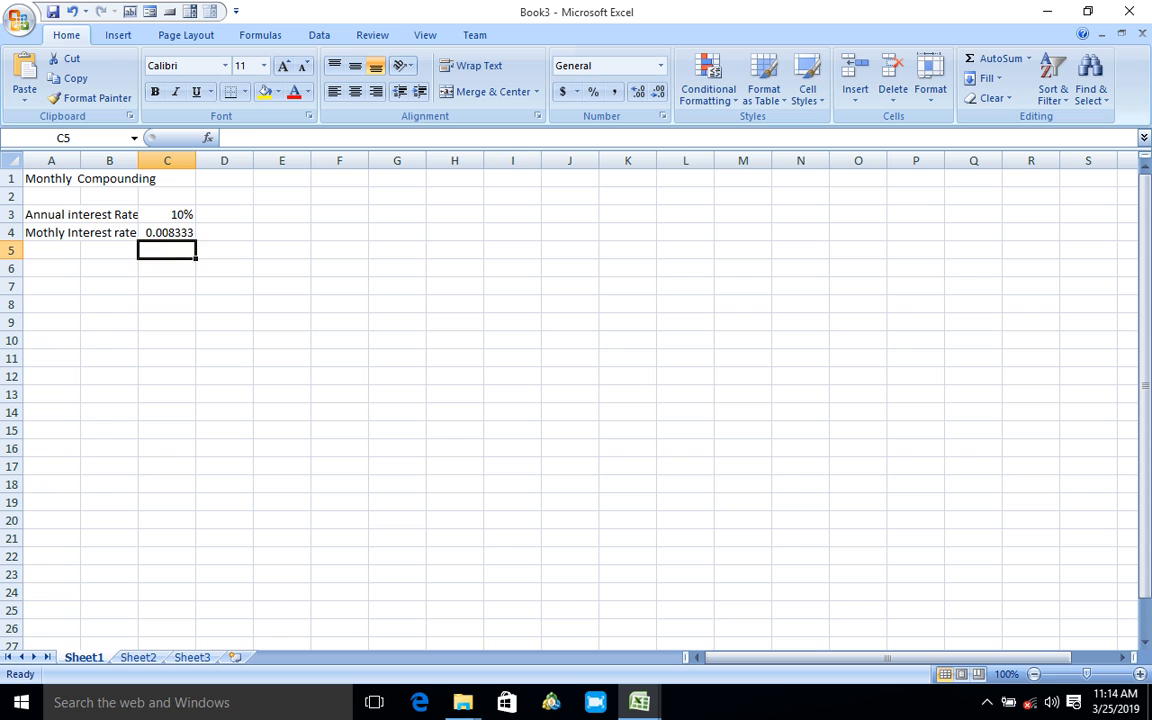
Format the monthly interest rate in cell C4 as a percentage with two decimal places.
{"action": "left_click", "coordinate": [167, 232]}
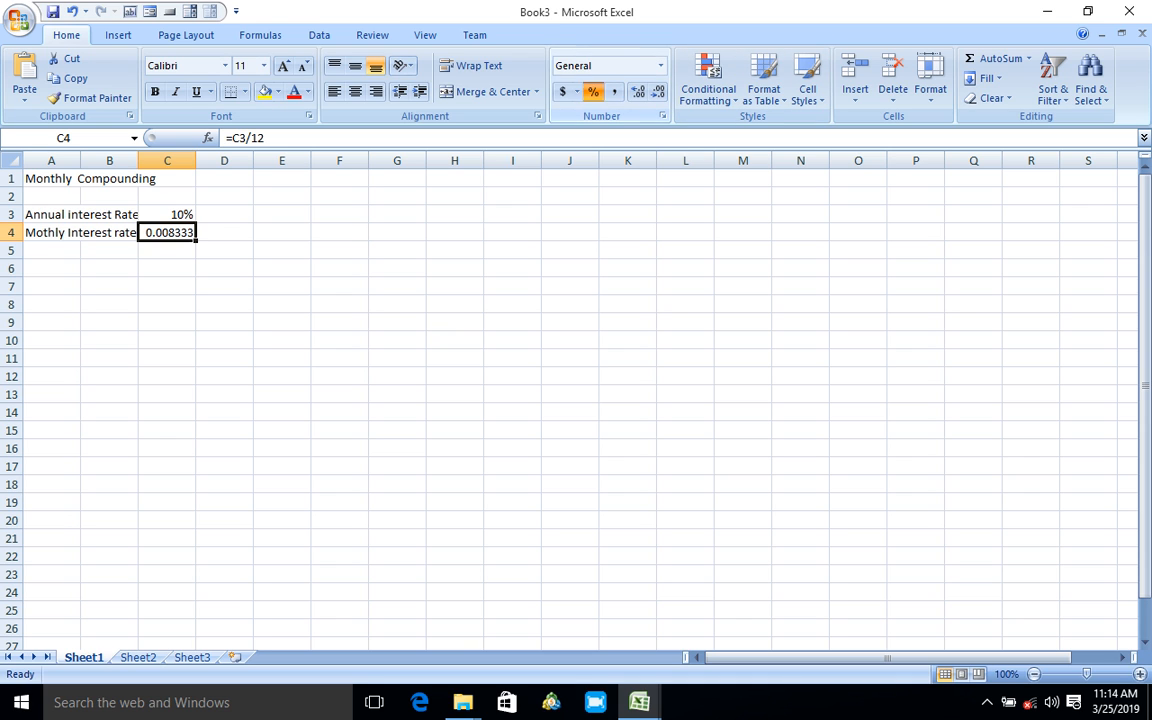
{"action": "left_click", "coordinate": [593, 91]}
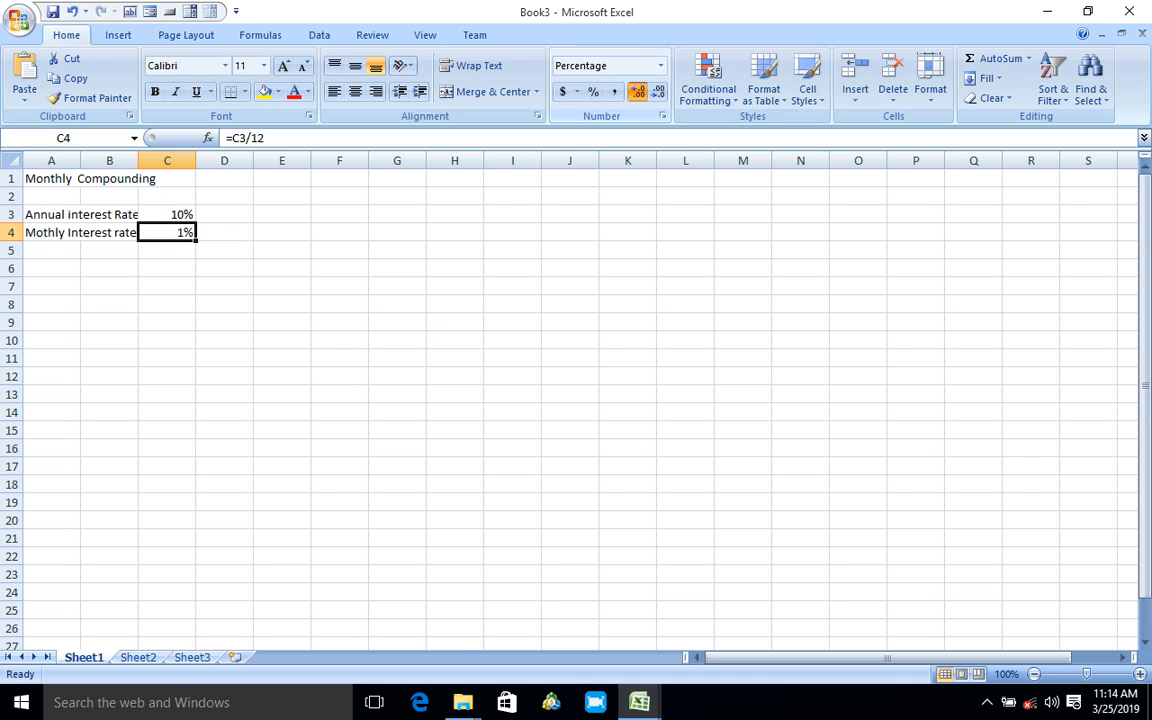
{"action": "left_click", "coordinate": [637, 91]}
{"action": "left_click", "coordinate": [637, 91]}
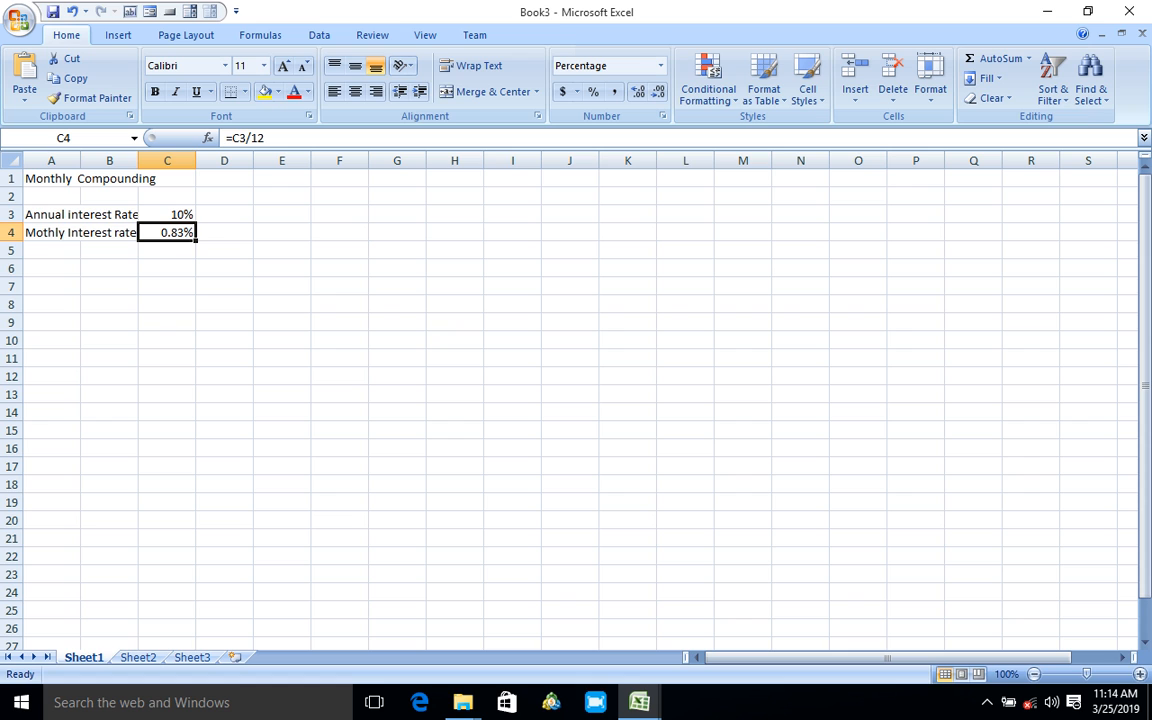
Add the explanatory note "(Annual rate/12)" in cell E4 beside the monthly interest rate.
{"action": "left_click", "coordinate": [282, 232]}
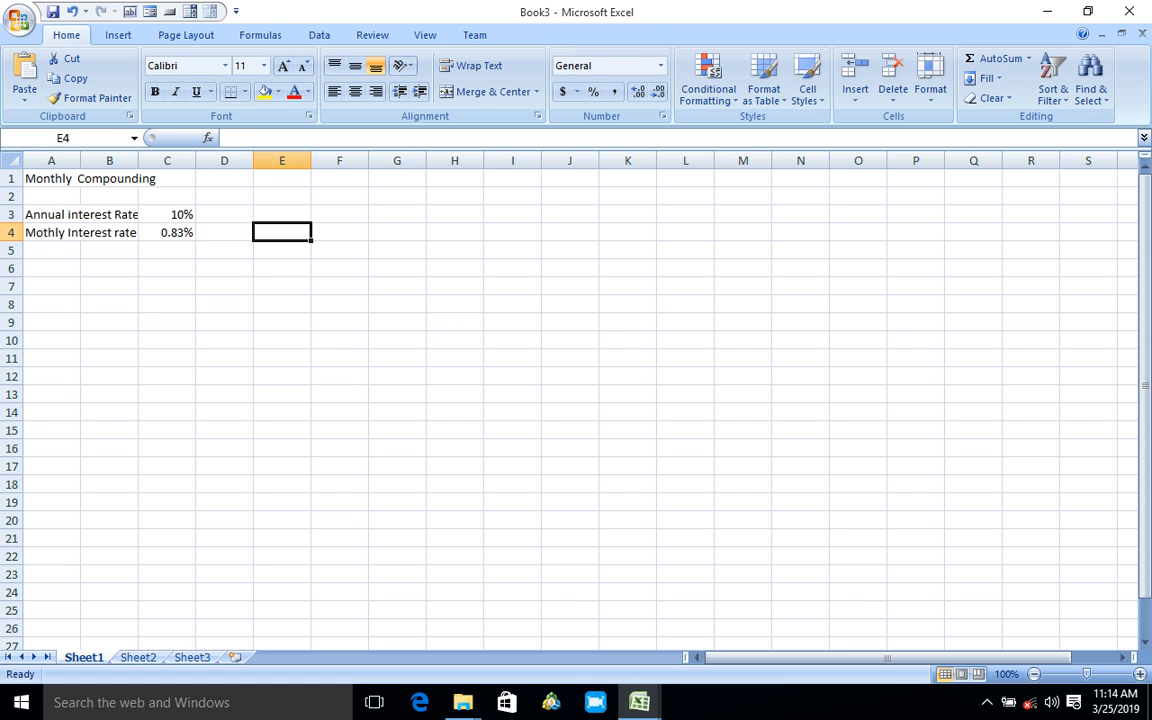
{"action": "type", "text": "("}
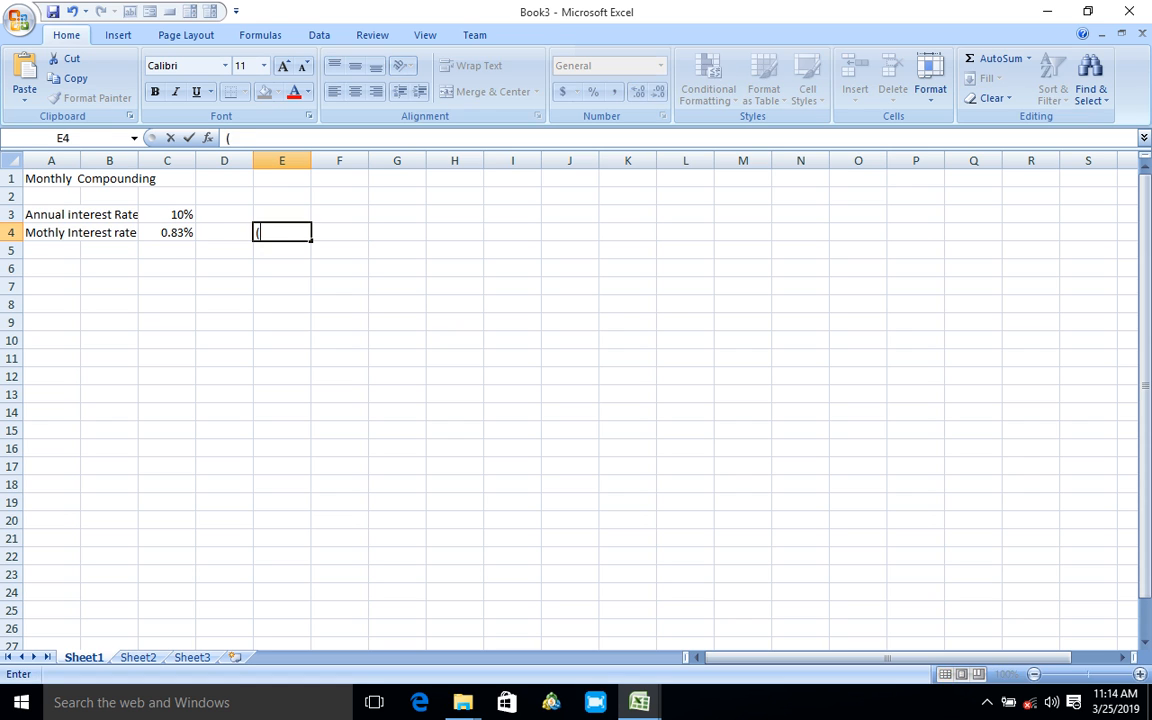
{"action": "type", "text": "Annual rate"}
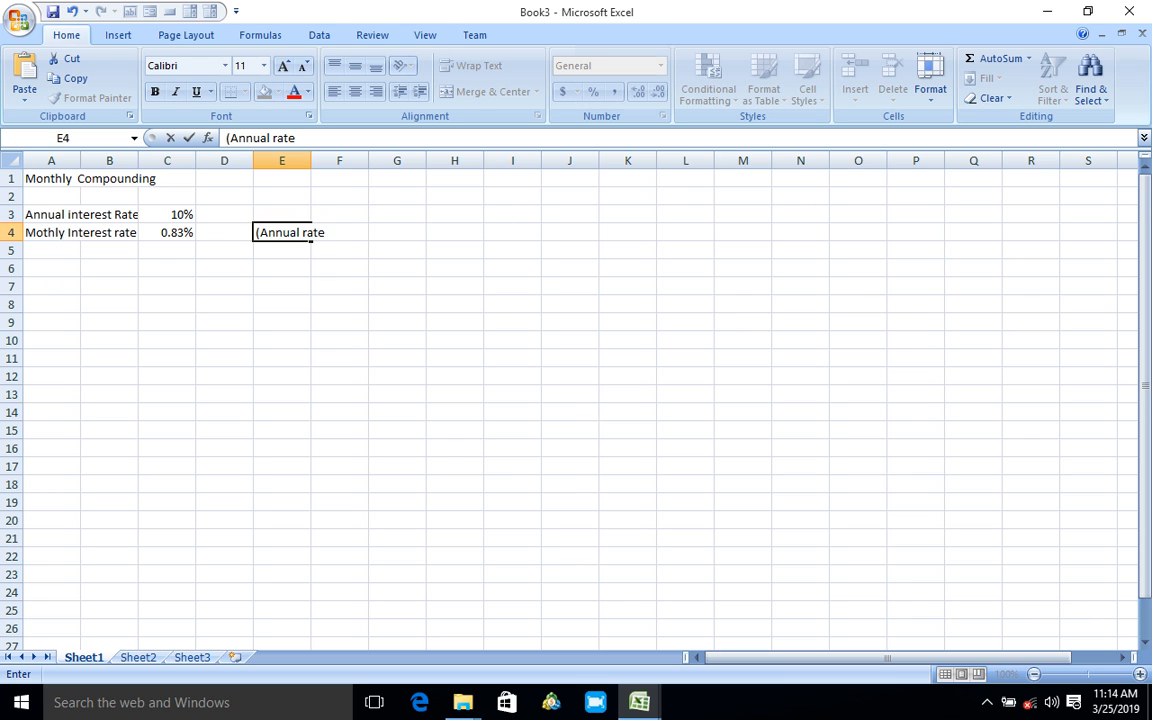
{"action": "type", "text": "/12)"}
{"action": "left_click", "coordinate": [282, 304]}
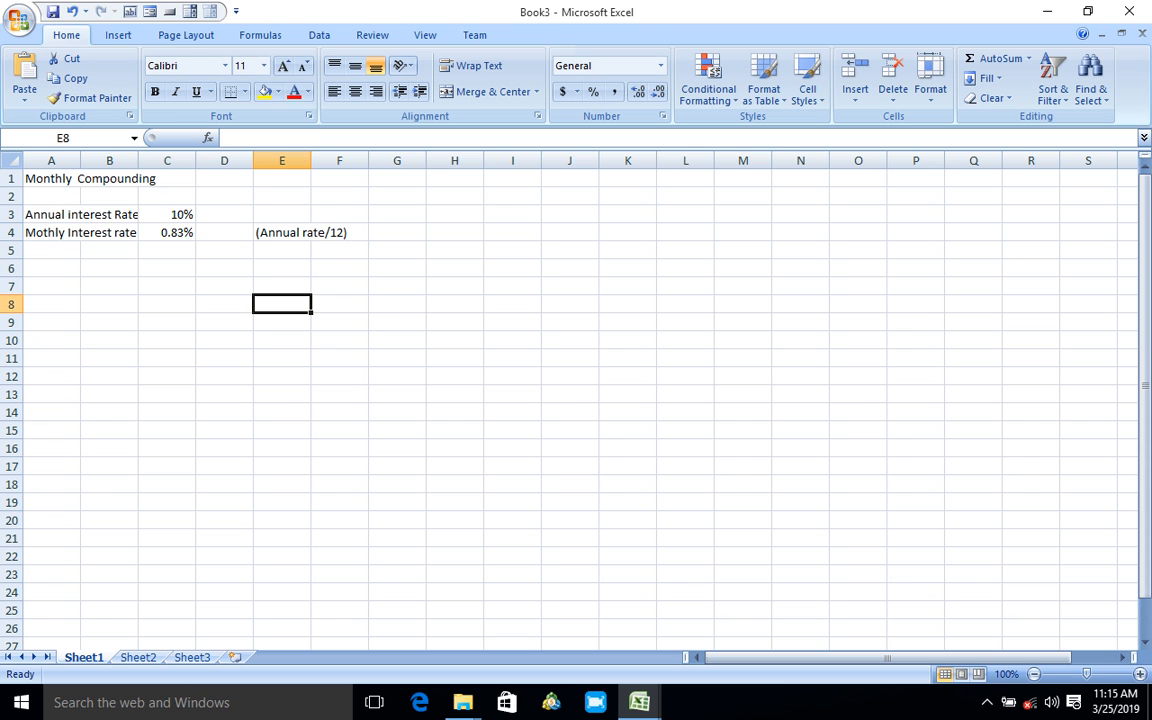
Enter the column heading "Month" in cell A5.
{"action": "left_click", "coordinate": [52, 250]}
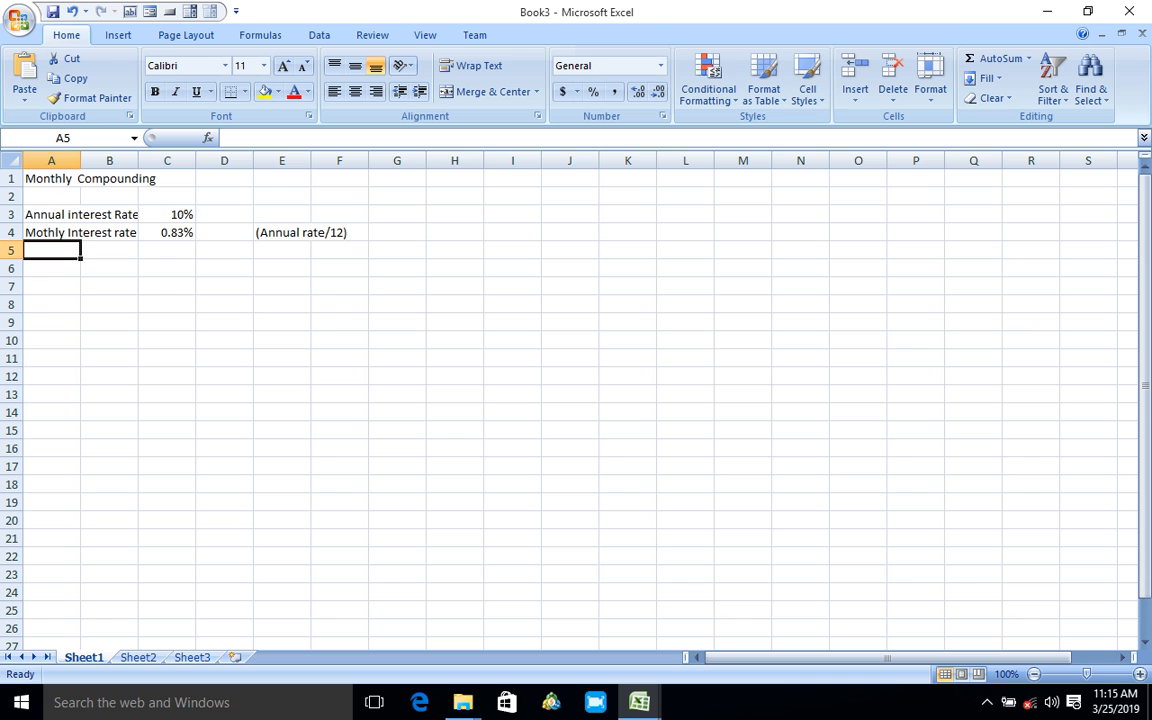
{"action": "type", "text": "Moth"}
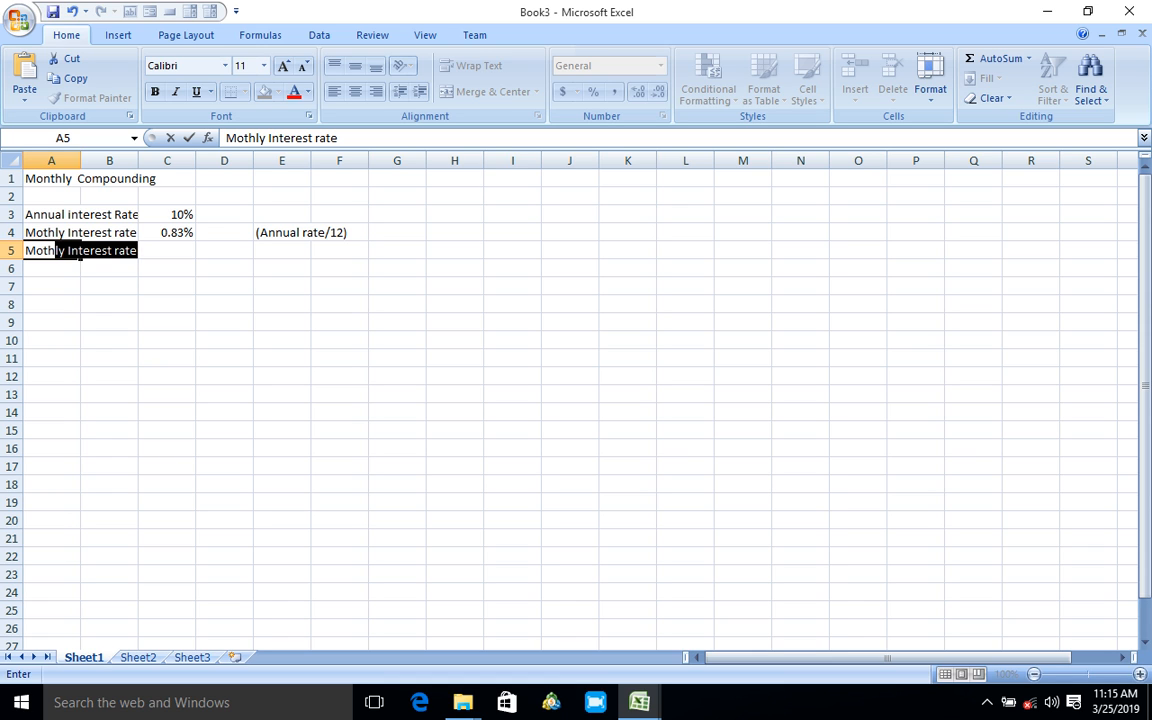
{"action": "key", "text": "BackSpace"}
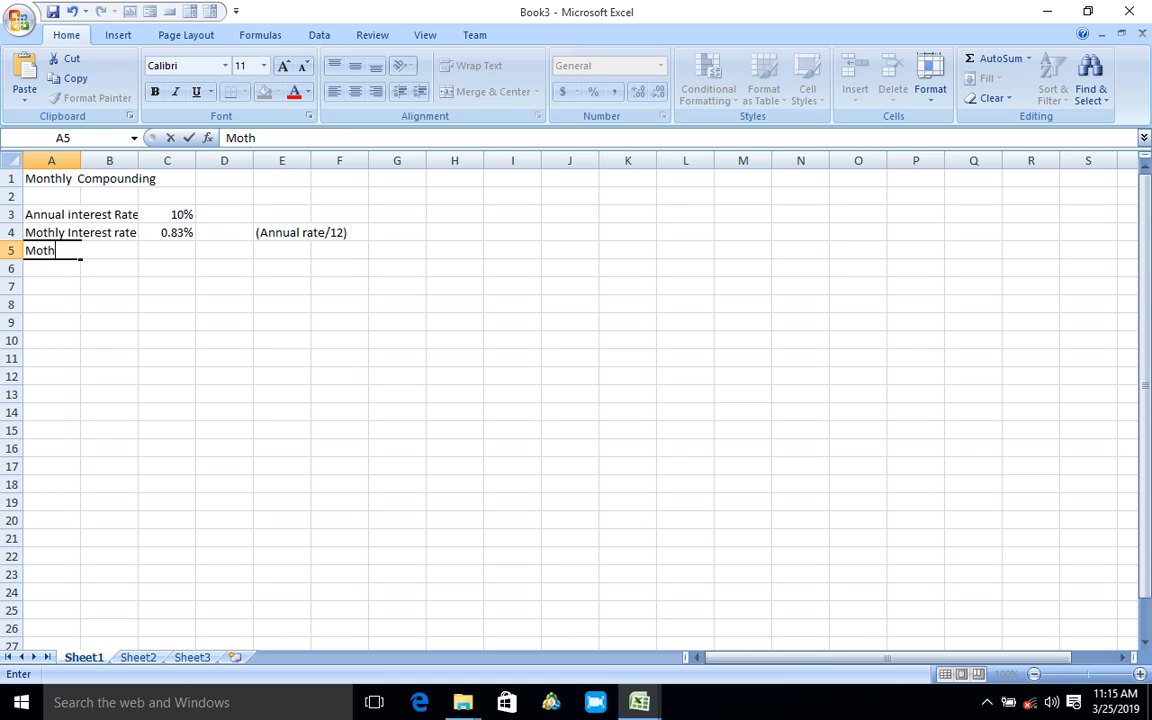
{"action": "key", "text": "F2"}
{"action": "key", "text": "Left"}
{"action": "key", "text": "Left"}
{"action": "type", "text": "n"}
{"action": "key", "text": "End"}
{"action": "key", "text": "Return"}
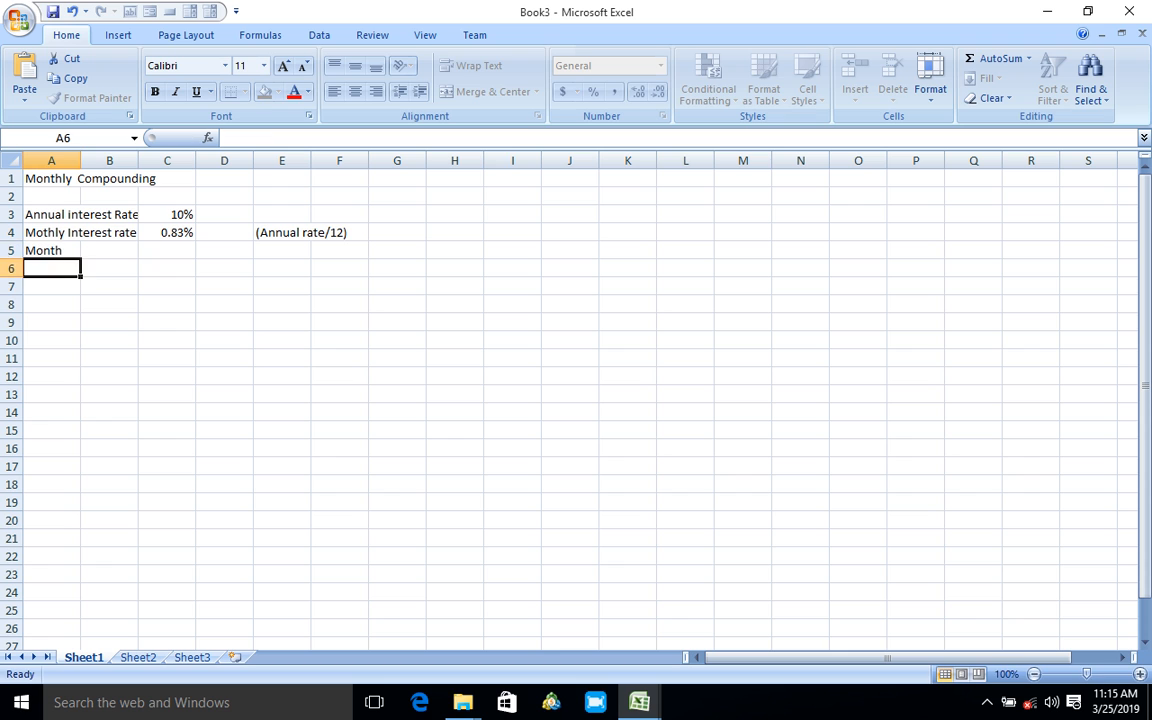
Enter the column heading "Beginning Balance" in cell B5, beside the Month heading.
{"action": "left_click", "coordinate": [109, 250]}
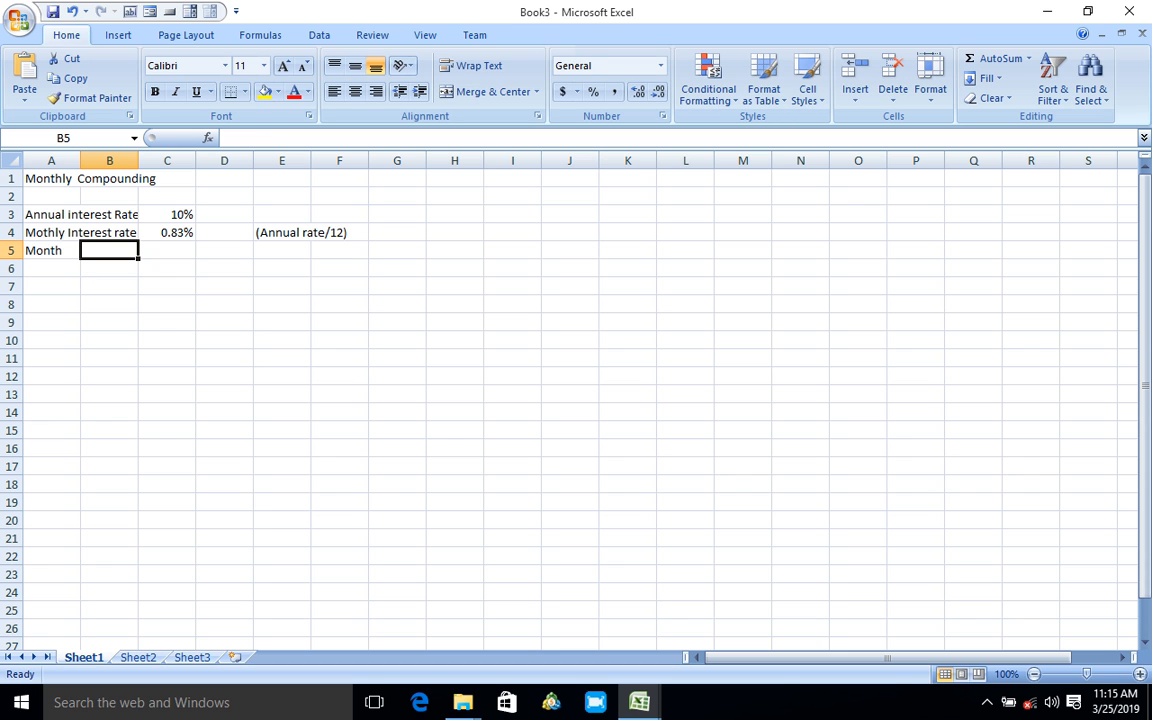
{"action": "type", "text": "Be"}
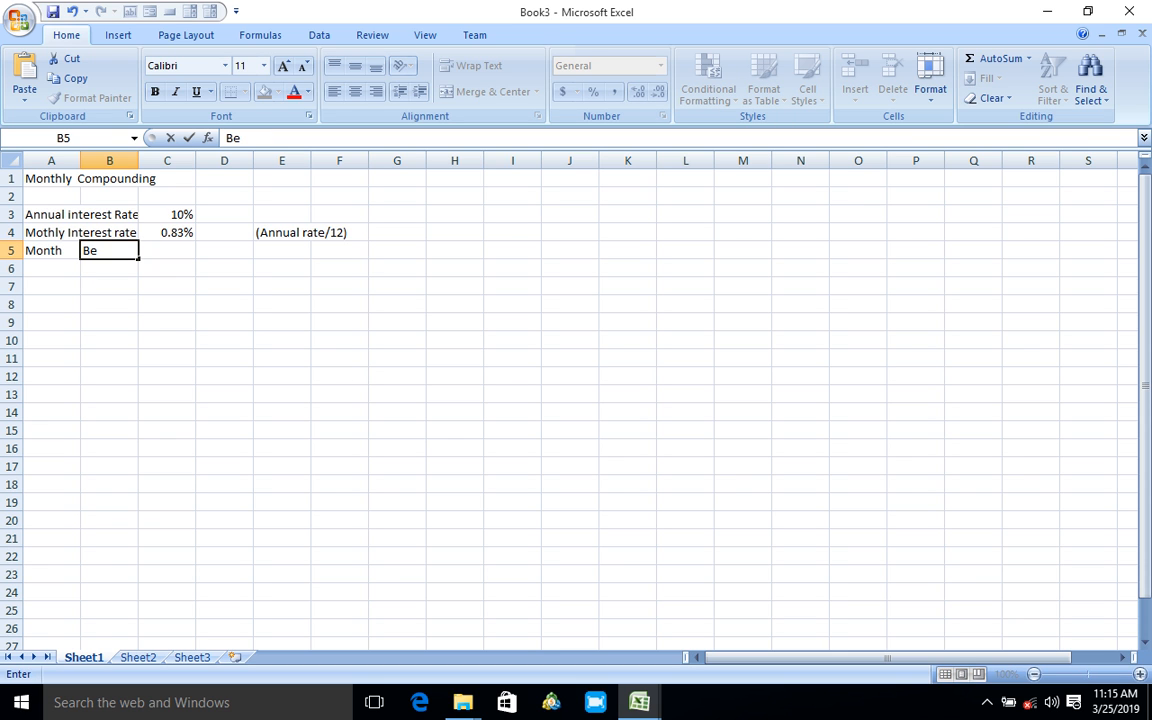
{"action": "type", "text": "ginning Ba"}
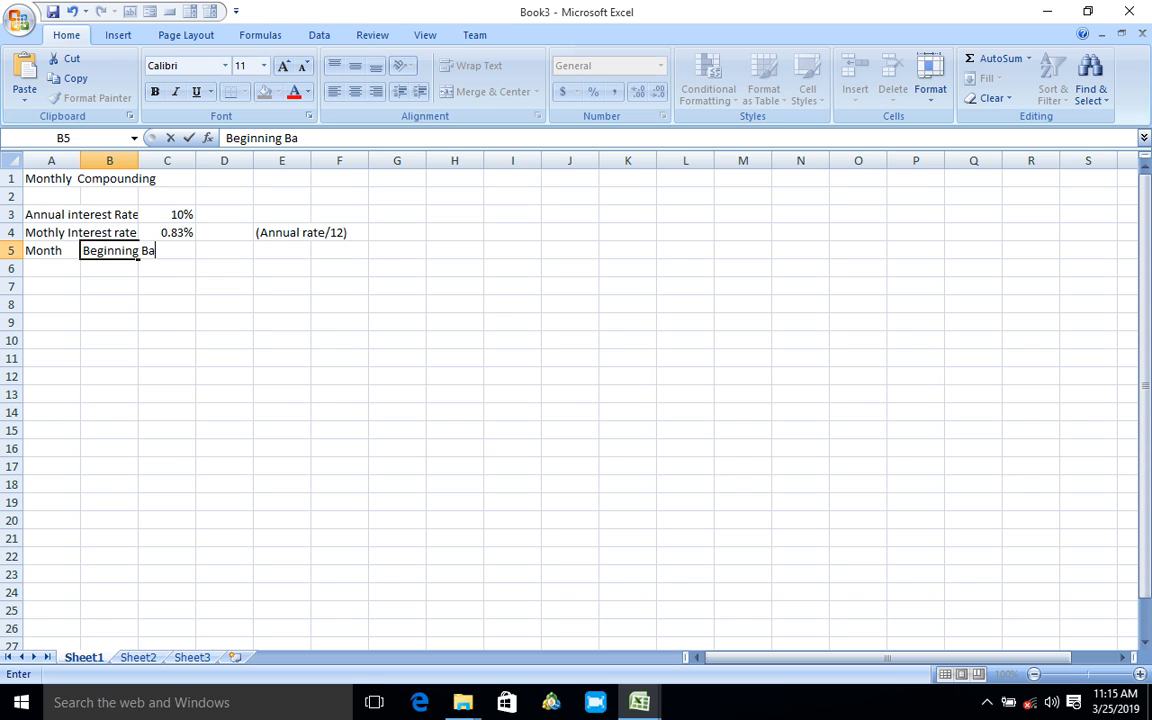
{"action": "type", "text": "lance"}
{"action": "key", "text": "Return"}
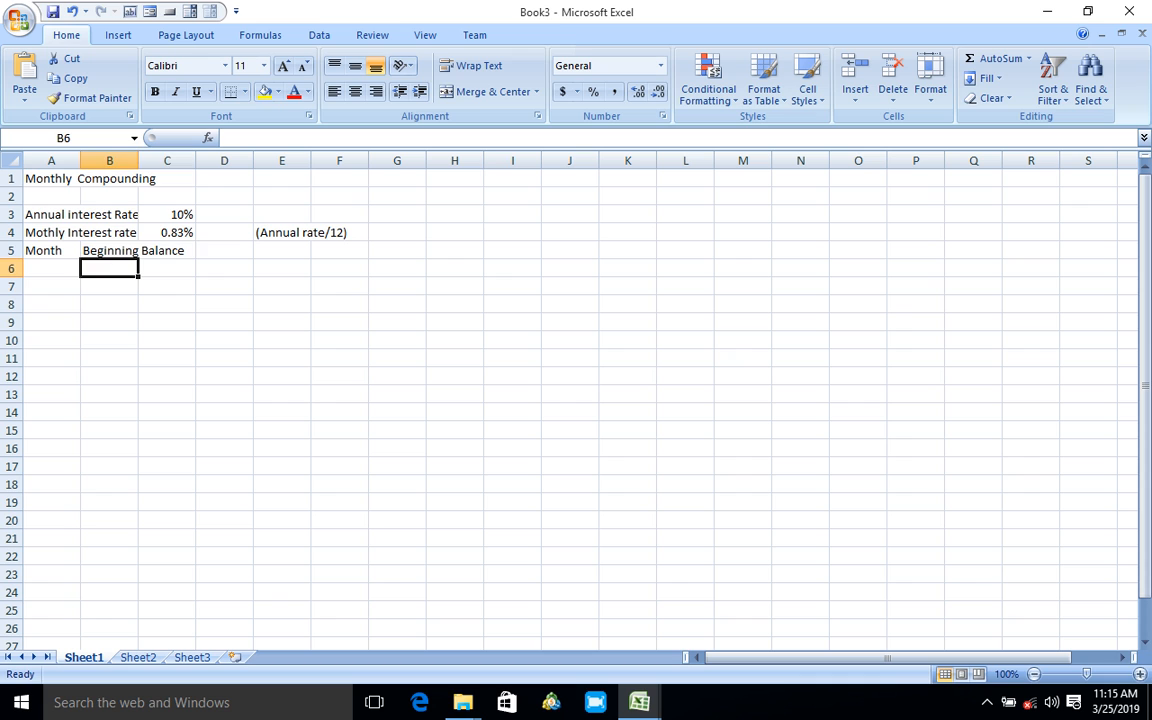
{"action": "left_click", "coordinate": [167, 251]}
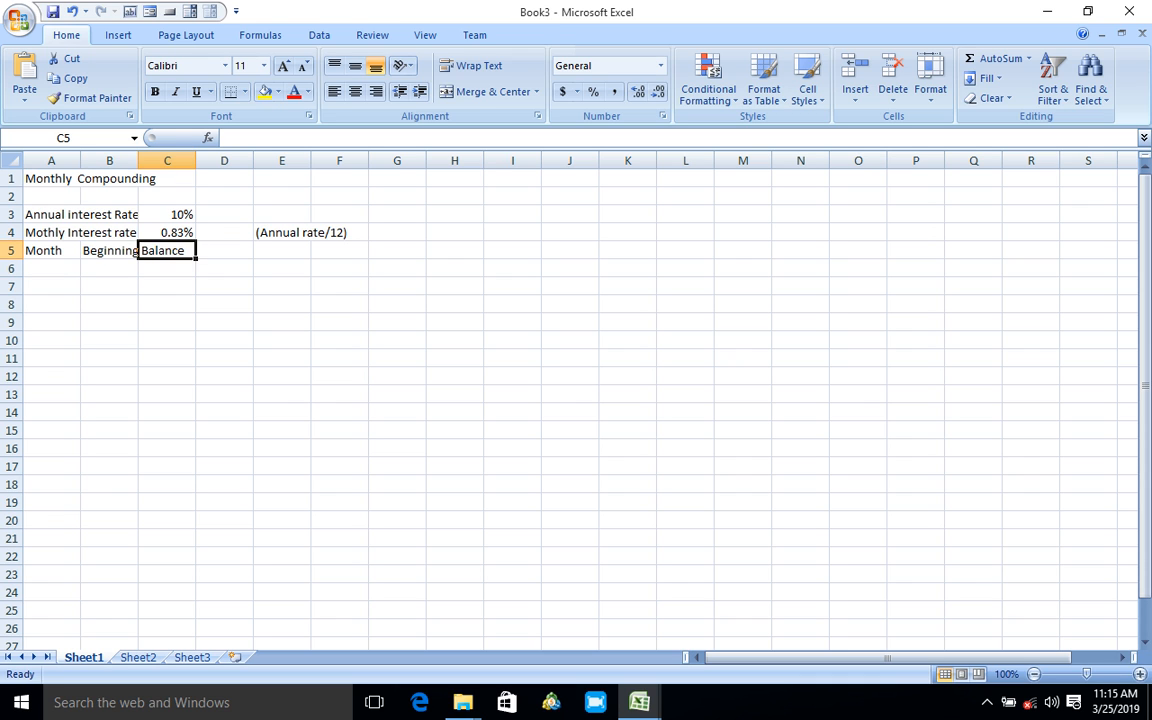
Enter the column headings "Interest" in cell C5 and "Ending Balance" in cell D5.
{"action": "type", "text": "Inter"}
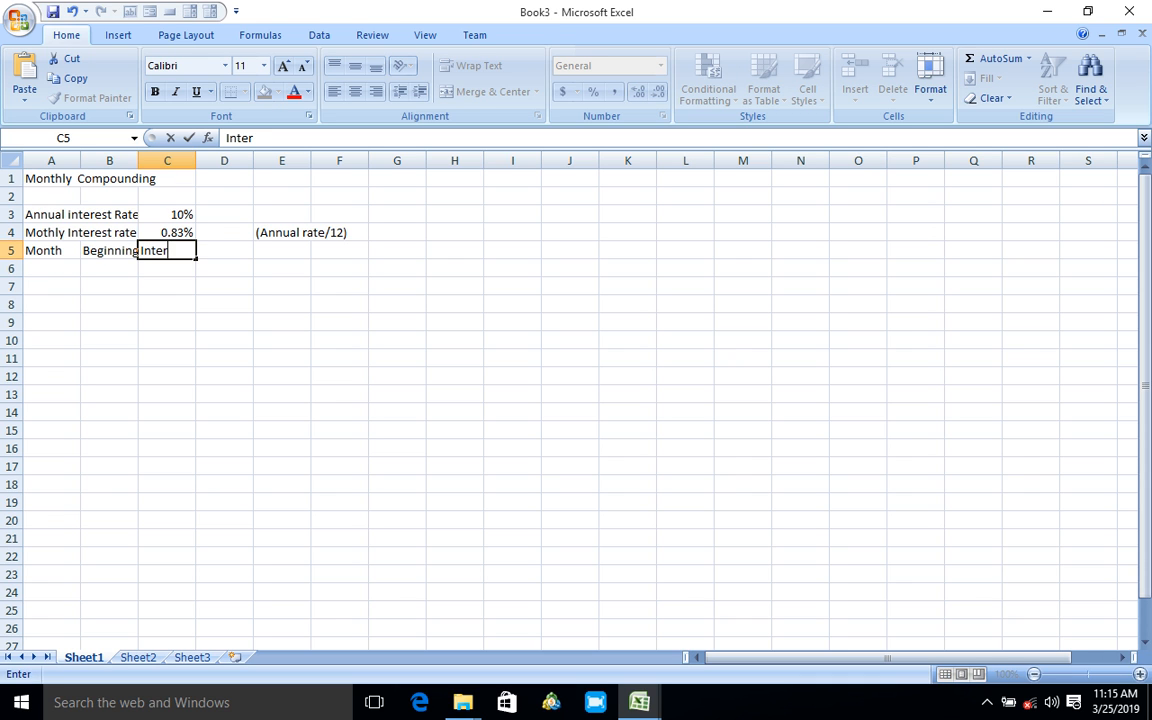
{"action": "type", "text": "est"}
{"action": "key", "text": "Tab"}
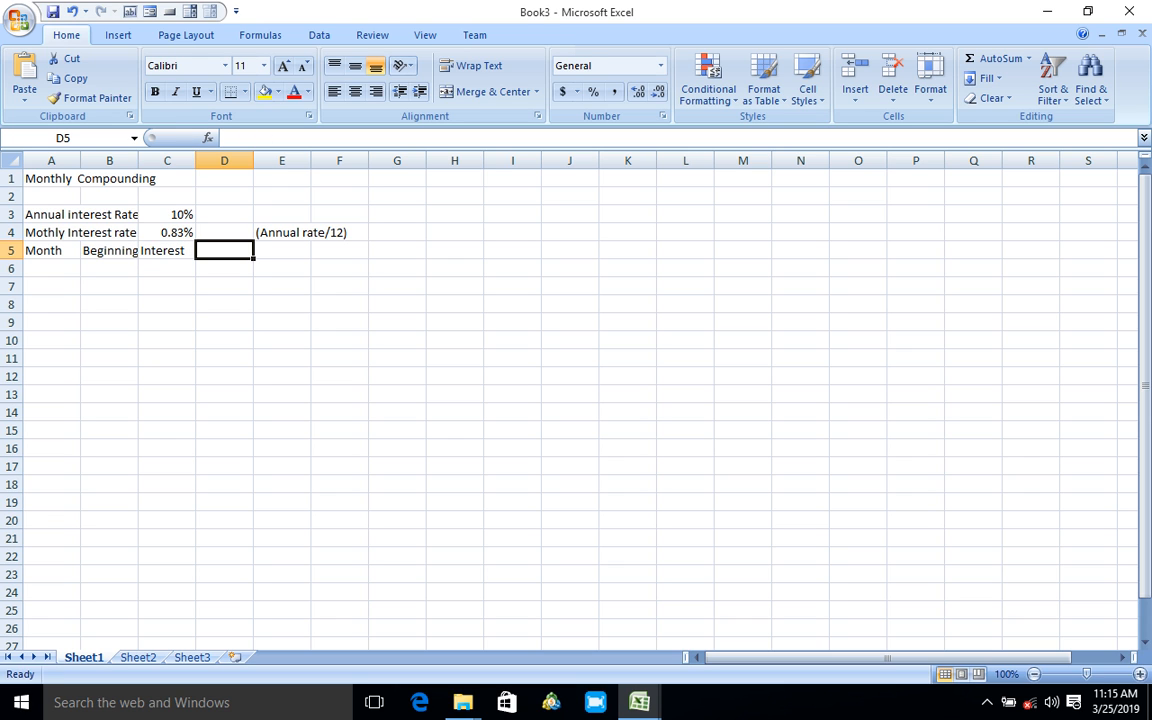
{"action": "type", "text": "Endi"}
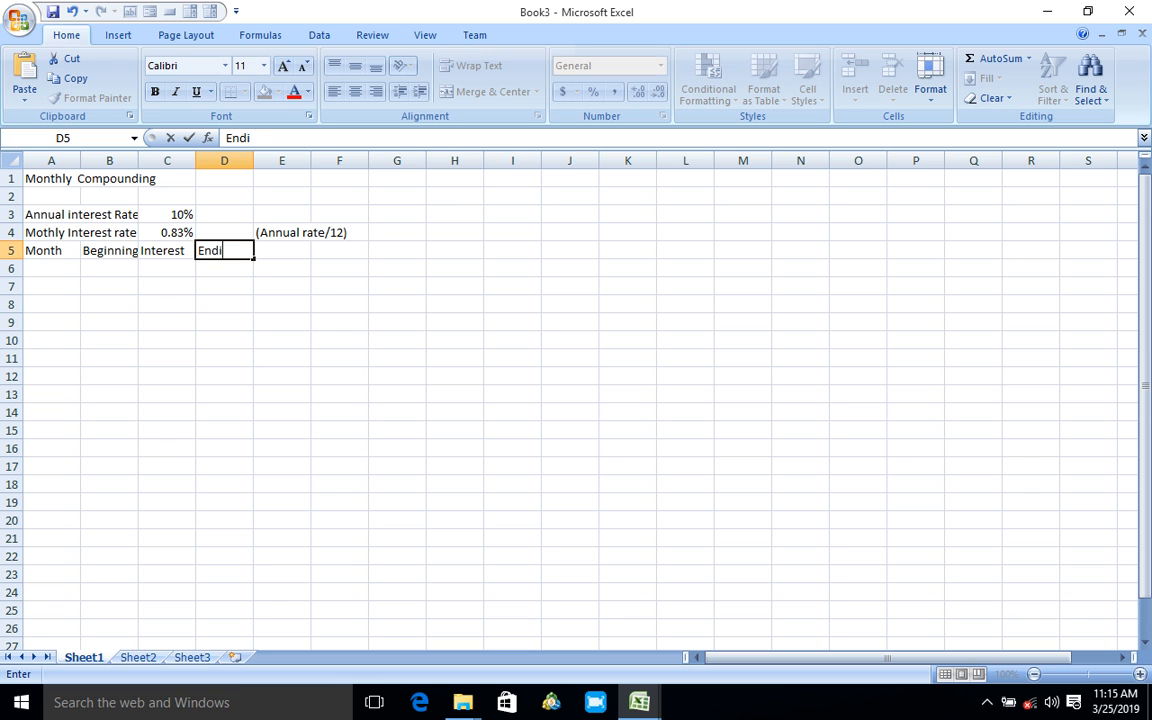
{"action": "type", "text": "ng Balan"}
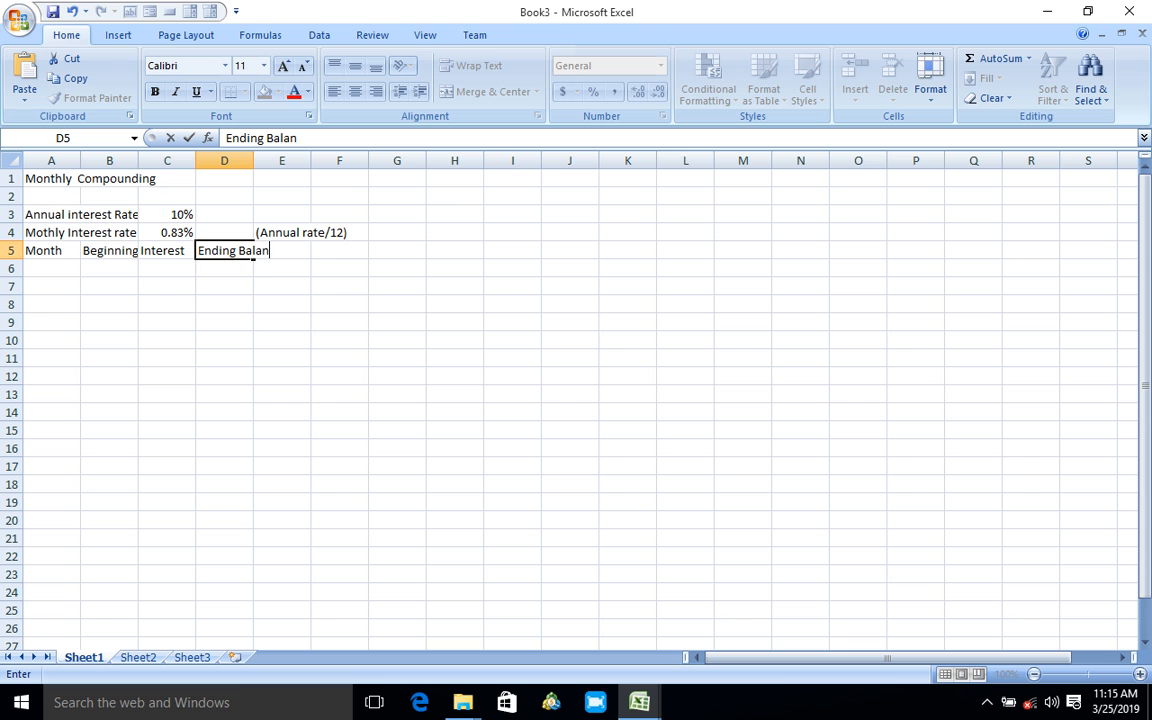
{"action": "type", "text": "ce"}
{"action": "left_click", "coordinate": [283, 251]}
{"action": "left_click", "coordinate": [282, 286]}
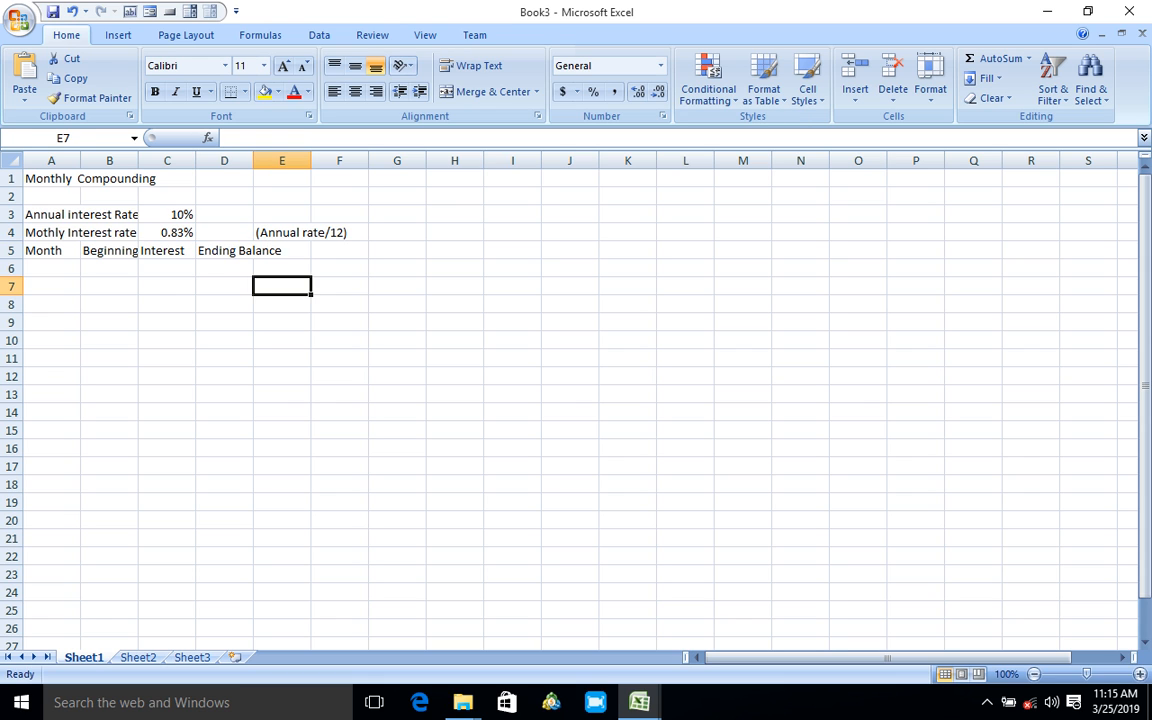
Enter the column heading "Future Value Factor" in cell E5.
{"action": "left_click", "coordinate": [282, 251]}
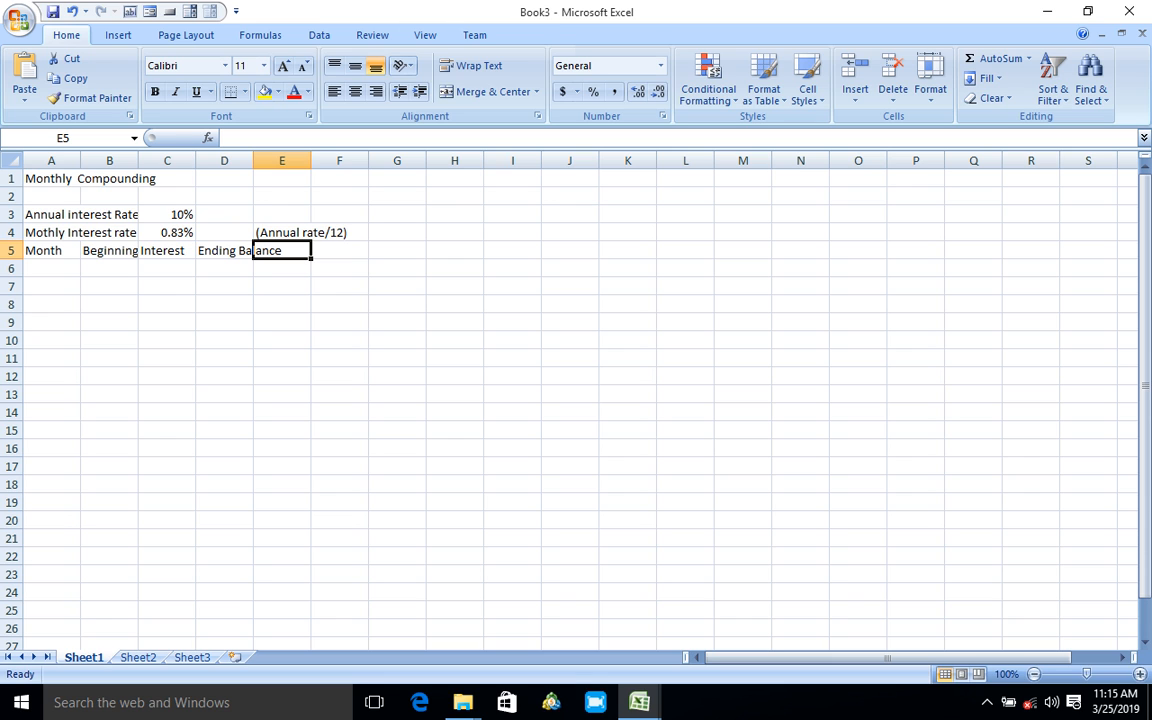
{"action": "type", "text": "Futu"}
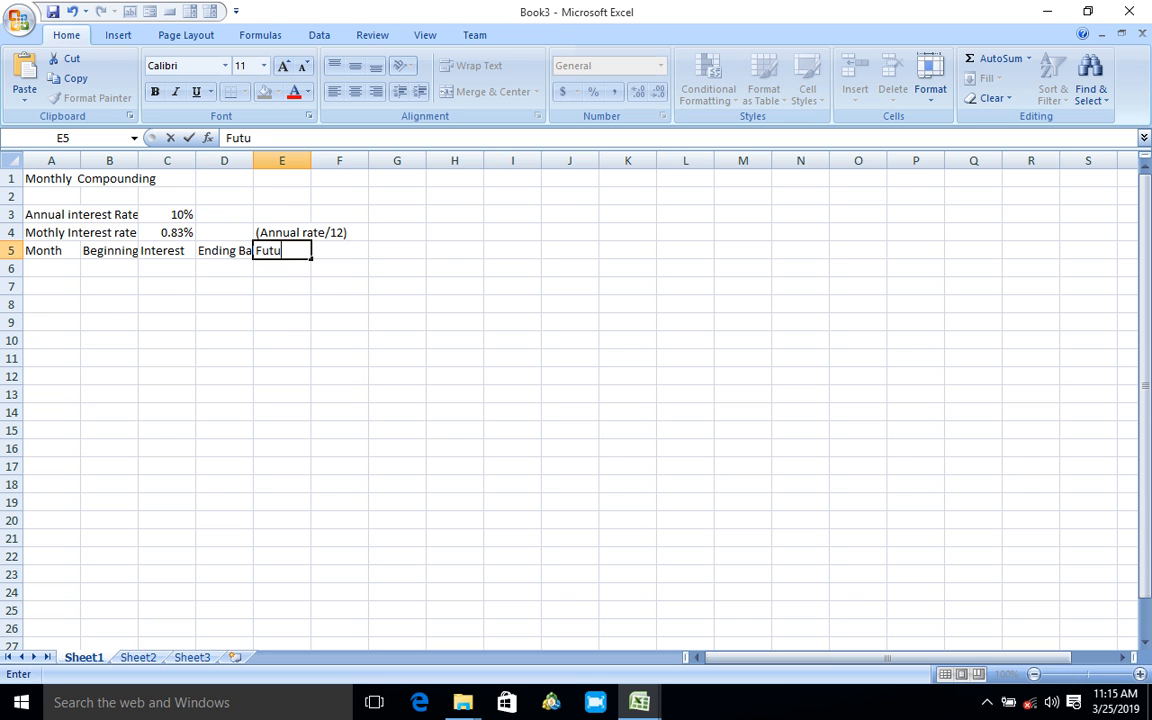
{"action": "type", "text": "re Value"}
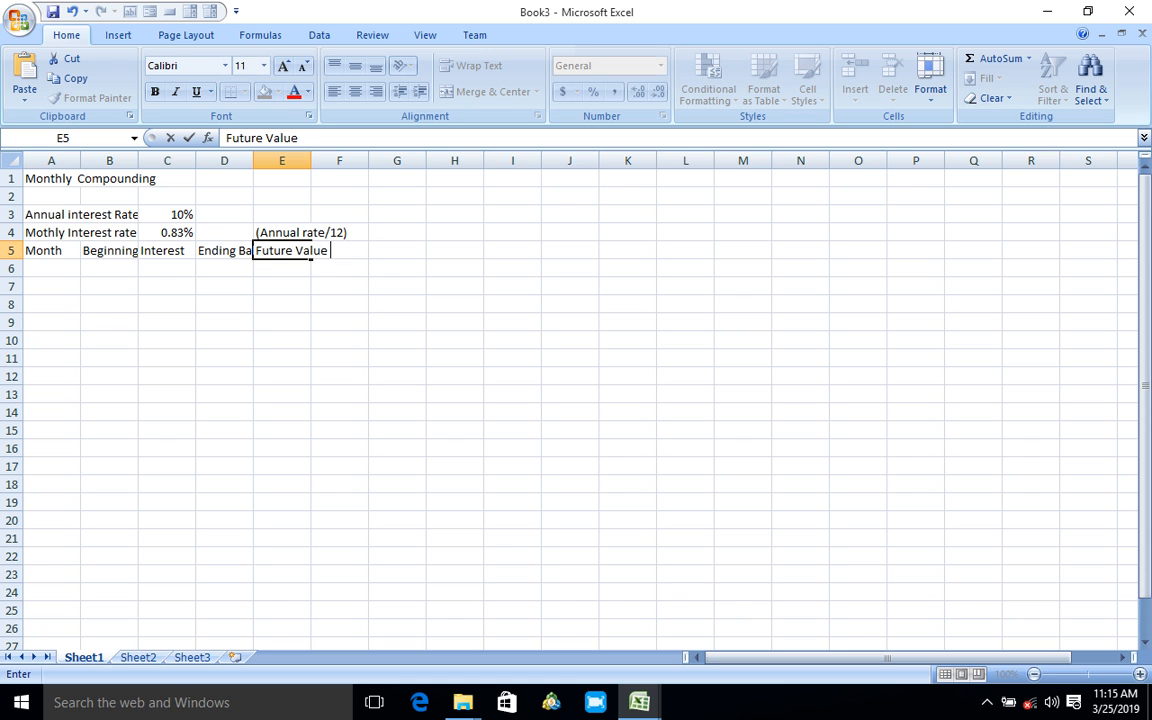
{"action": "type", "text": " Factor"}
{"action": "left_click", "coordinate": [282, 304]}
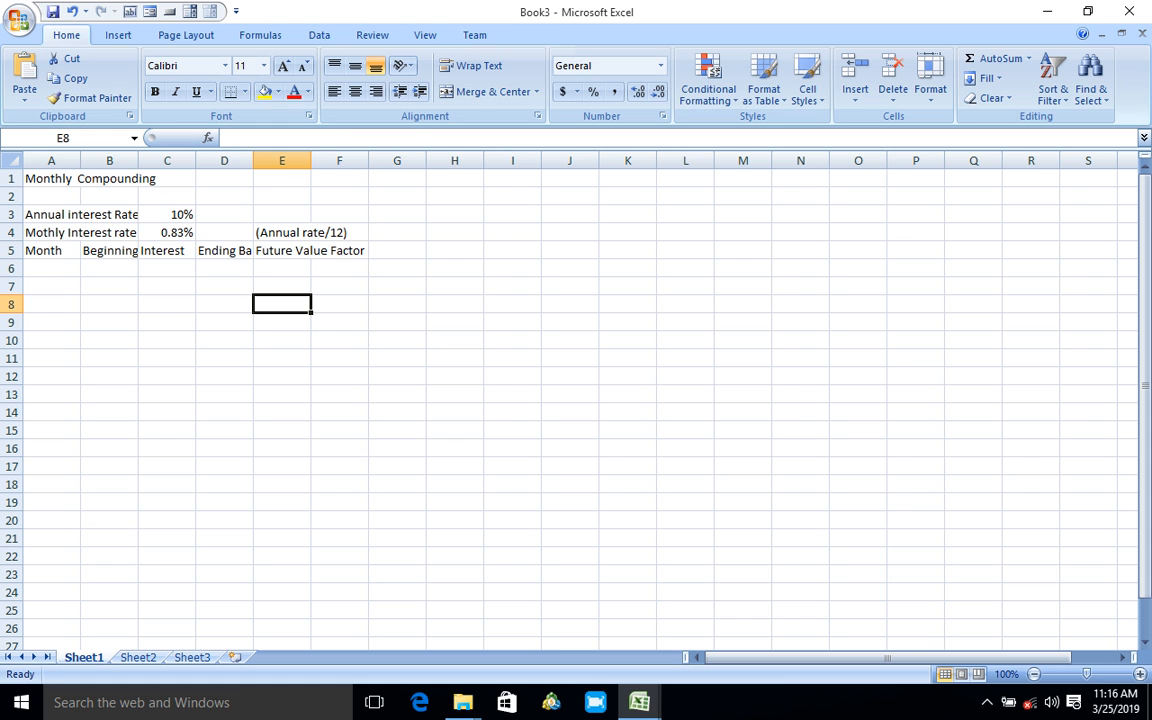
Widen column E slightly and wrap the text of the headings in row 5.
{"action": "left_click_drag", "start_coordinate": [311, 160], "coordinate": [321, 160]}
{"action": "left_click", "coordinate": [11, 250]}
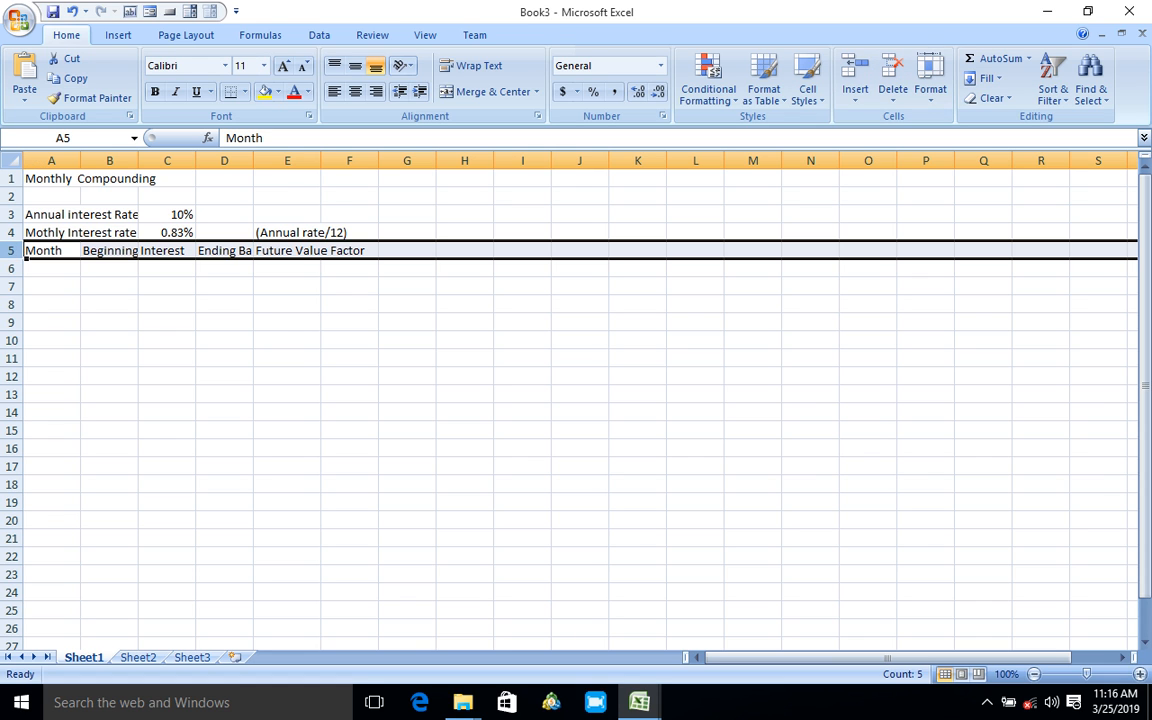
{"action": "left_click", "coordinate": [472, 65]}
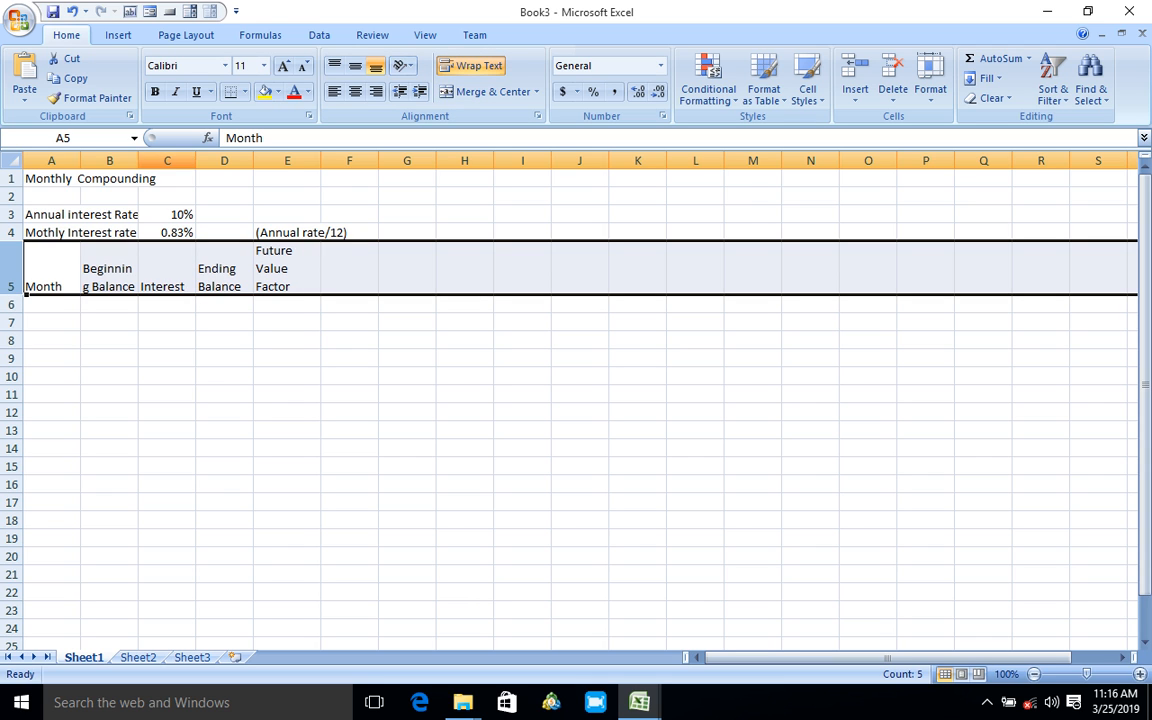
Widen columns B and D slightly and make the headings in row 5 bold.
{"action": "left_click_drag", "start_coordinate": [138, 160], "coordinate": [147, 160]}
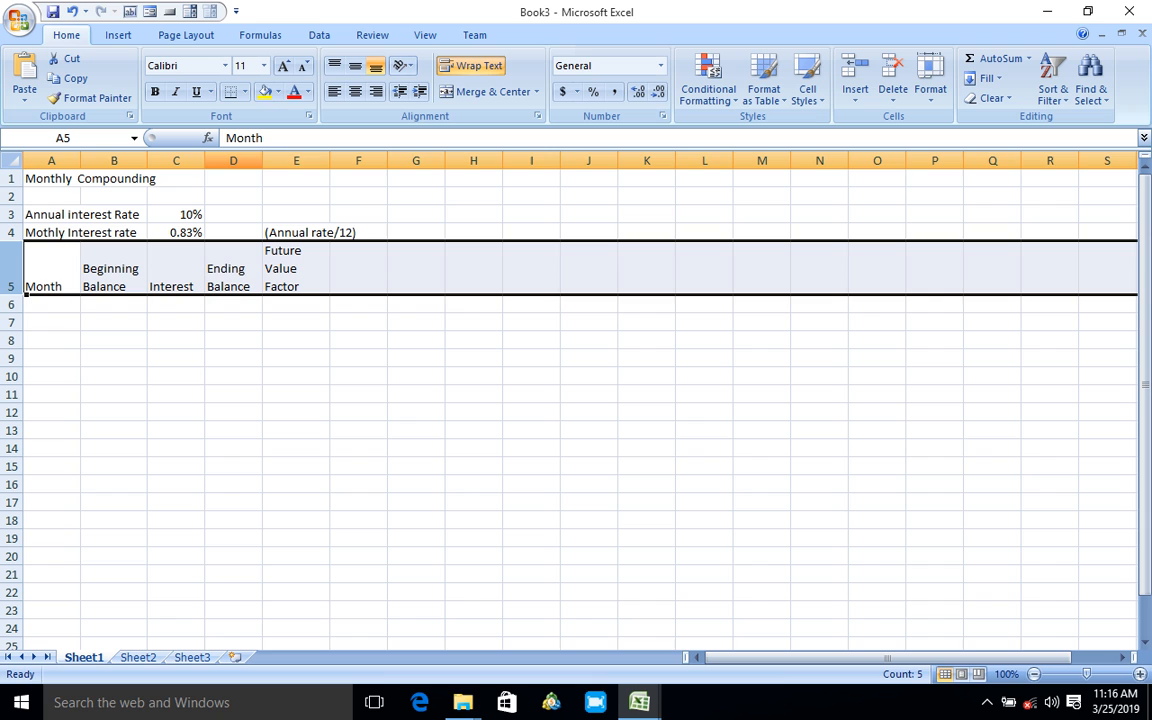
{"action": "left_click_drag", "start_coordinate": [262, 160], "coordinate": [271, 160]}
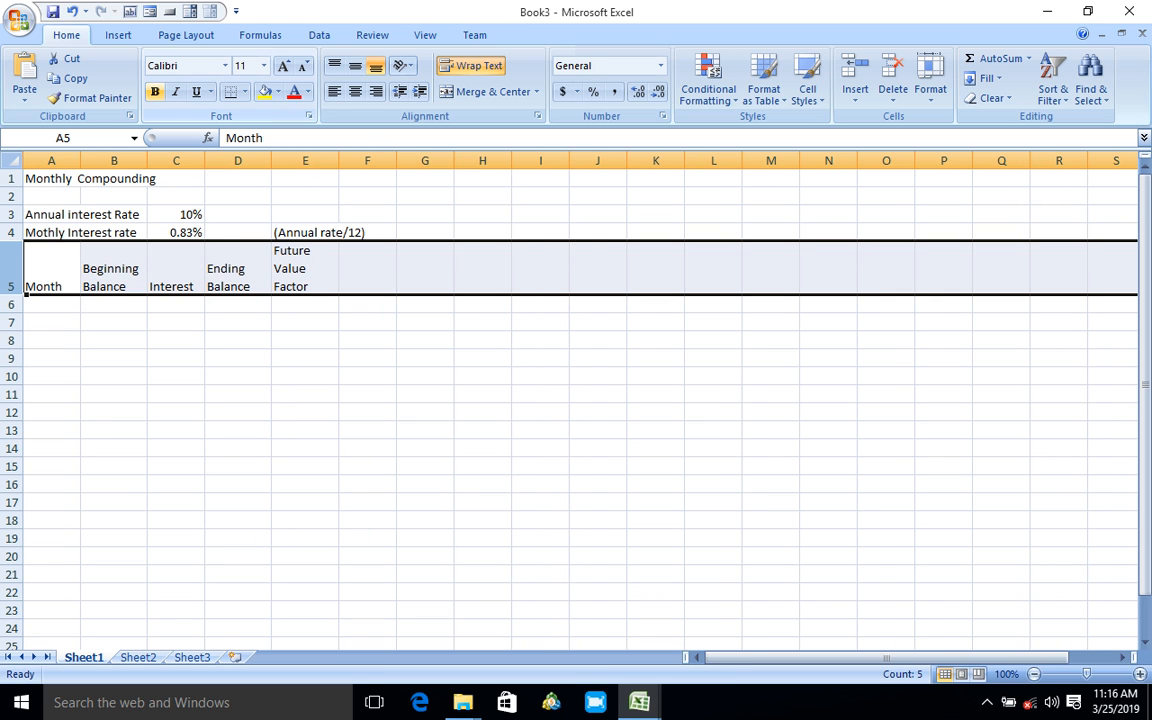
{"action": "left_click", "coordinate": [155, 92]}
{"action": "left_click", "coordinate": [114, 340]}
Enter month numbers 1 and 2 in cells A6 and A7 under the Month heading.
{"action": "left_click", "coordinate": [51, 304]}
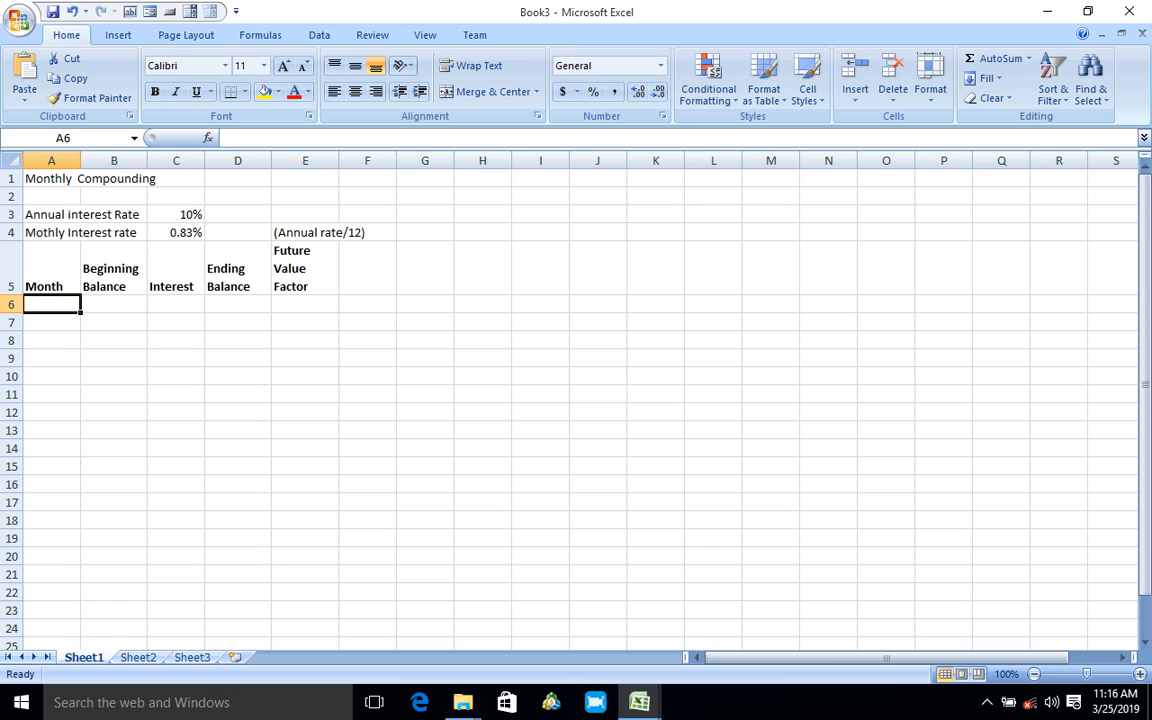
{"action": "type", "text": "1"}
{"action": "left_click", "coordinate": [51, 322]}
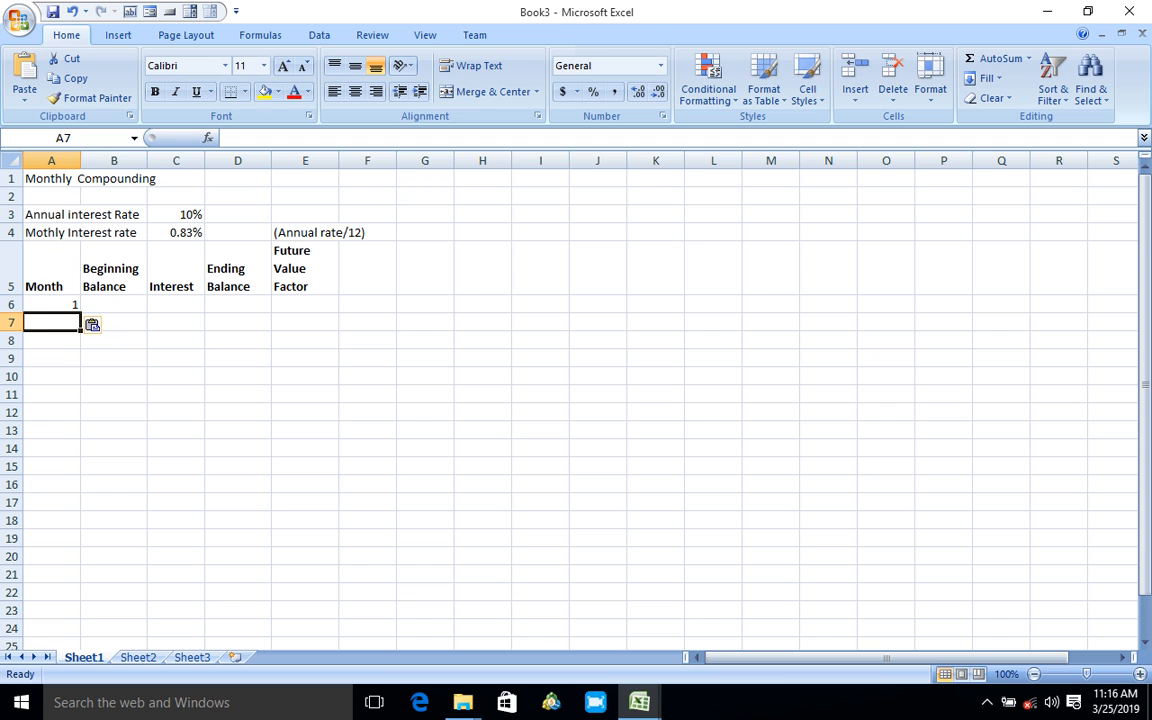
{"action": "type", "text": "2"}
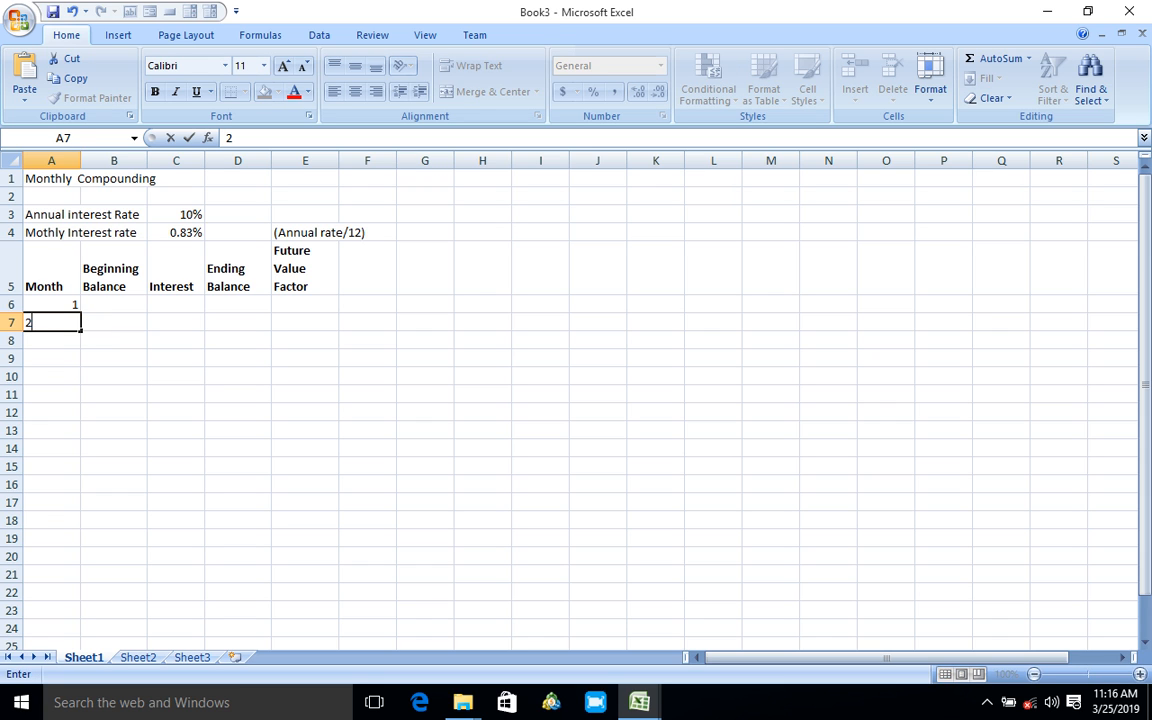
Enter 100 in cell B6 as the beginning balance for month 1.
{"action": "left_click", "coordinate": [114, 304]}
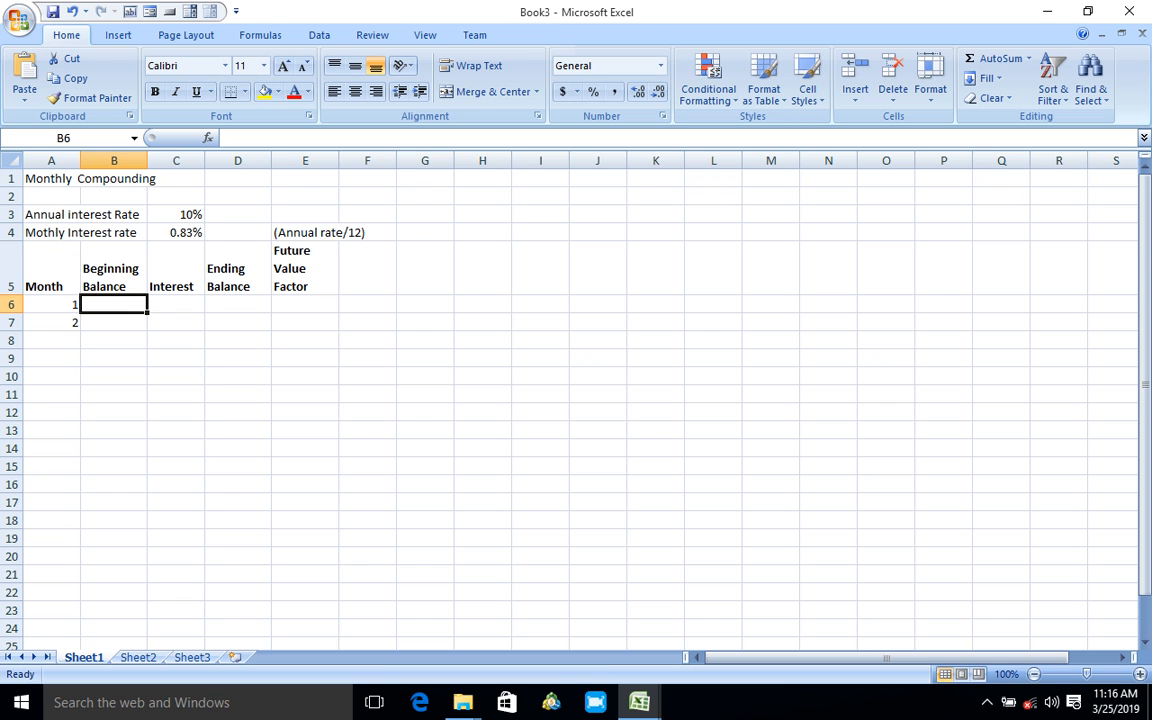
{"action": "type", "text": "1"}
{"action": "type", "text": "100"}
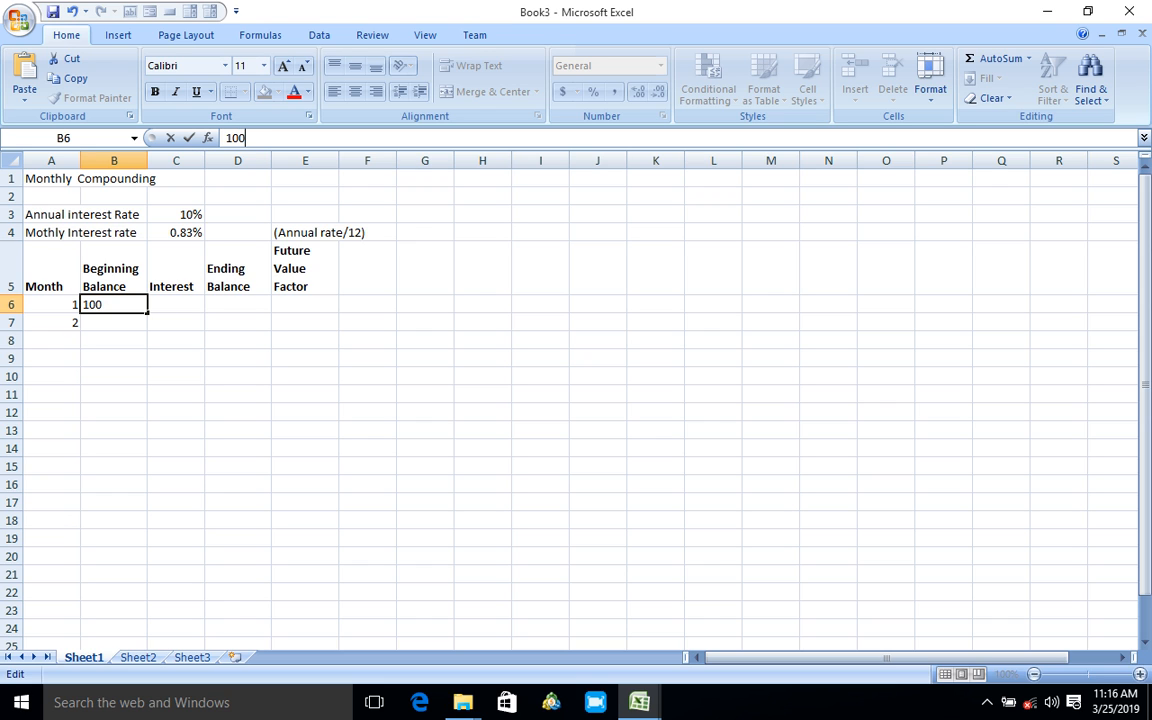
{"action": "key", "text": "Tab"}
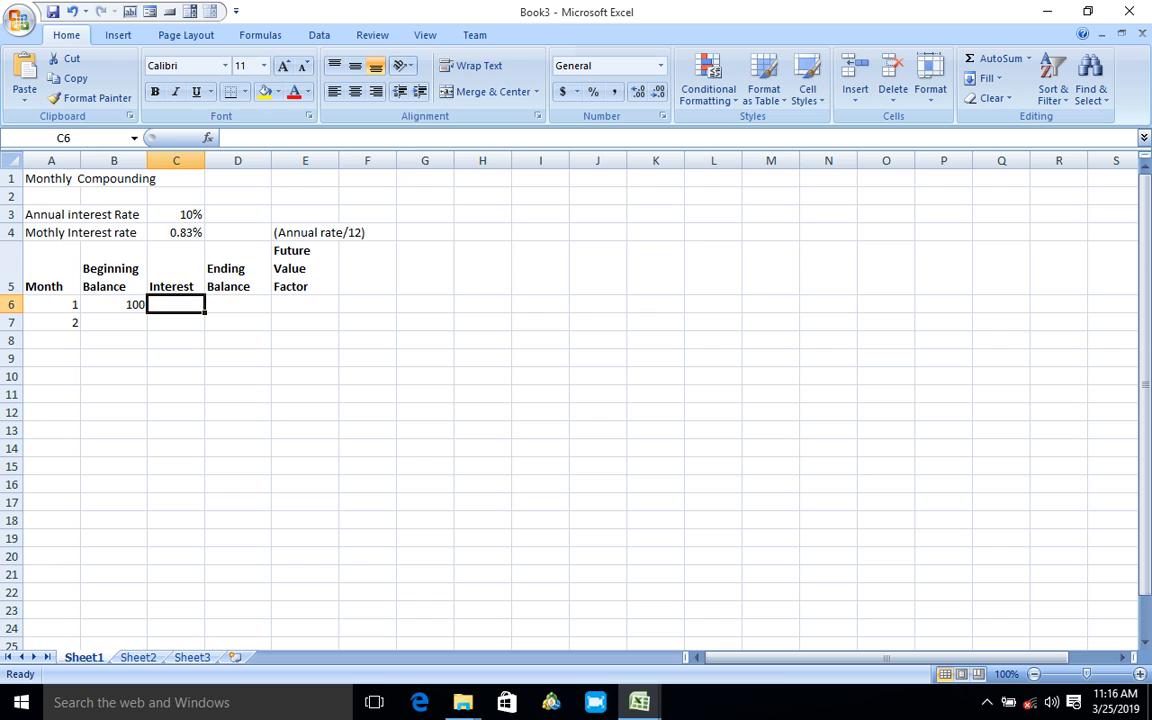
Calculate the month 1 interest in cell C6 with the formula =B6*$C$3/12.
{"action": "type", "text": "="}
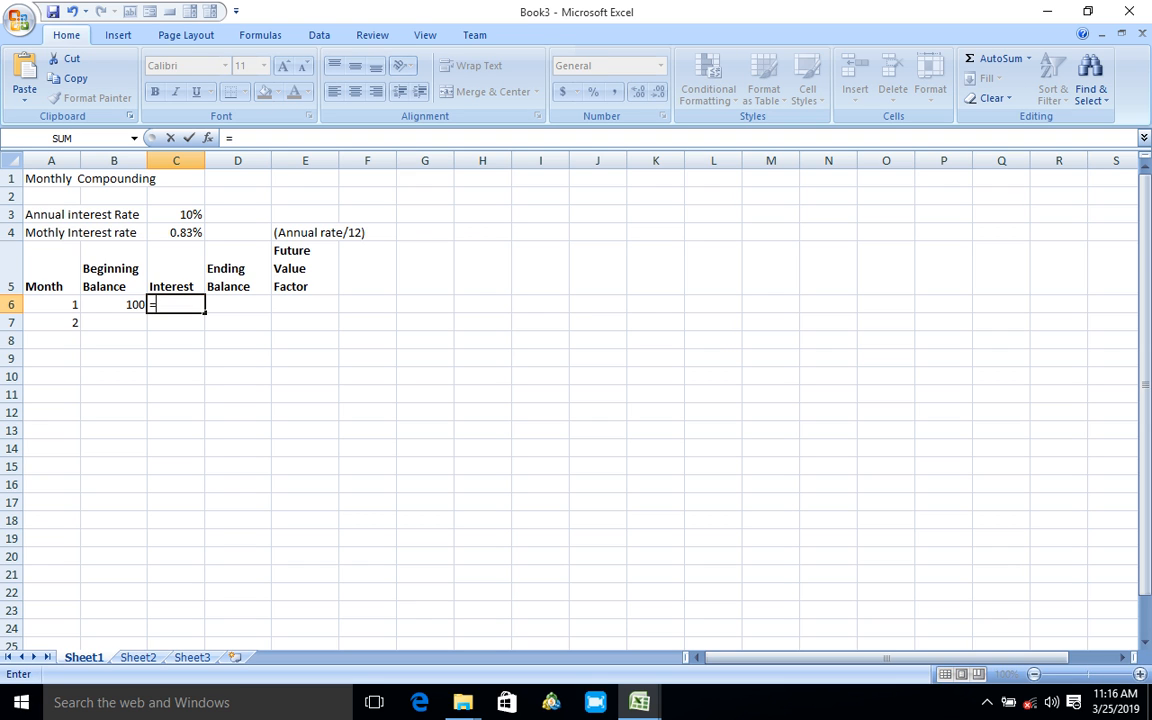
{"action": "key", "text": "Left"}
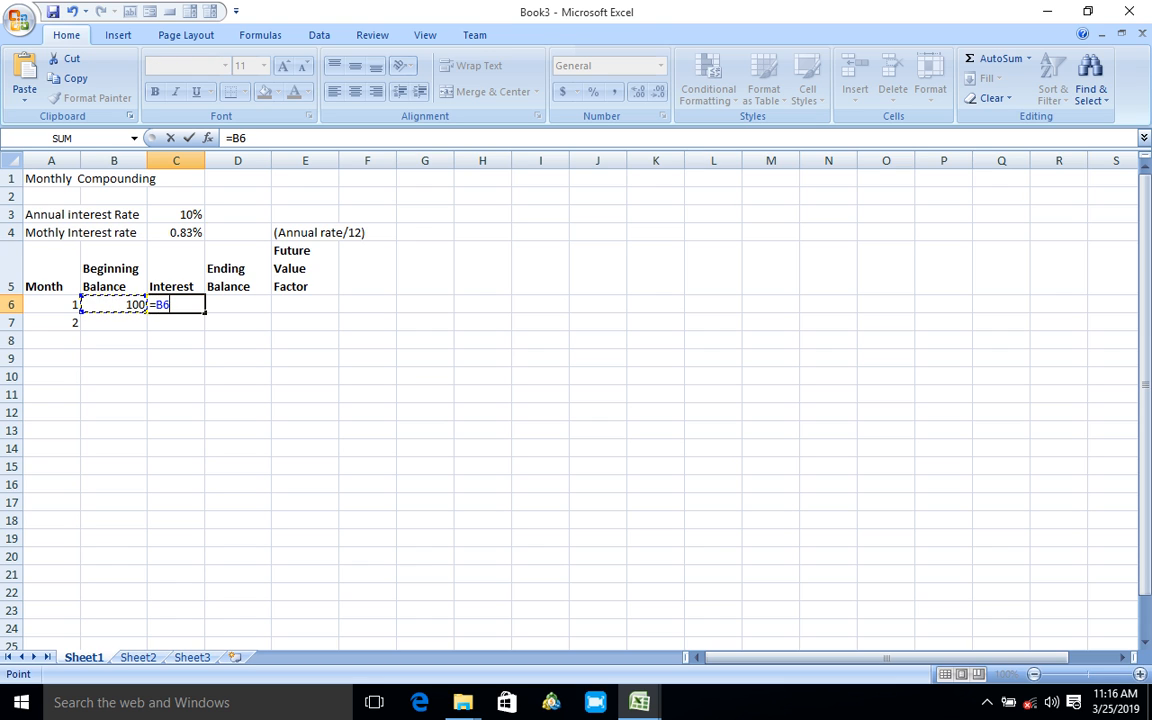
{"action": "type", "text": "*$c$3/"}
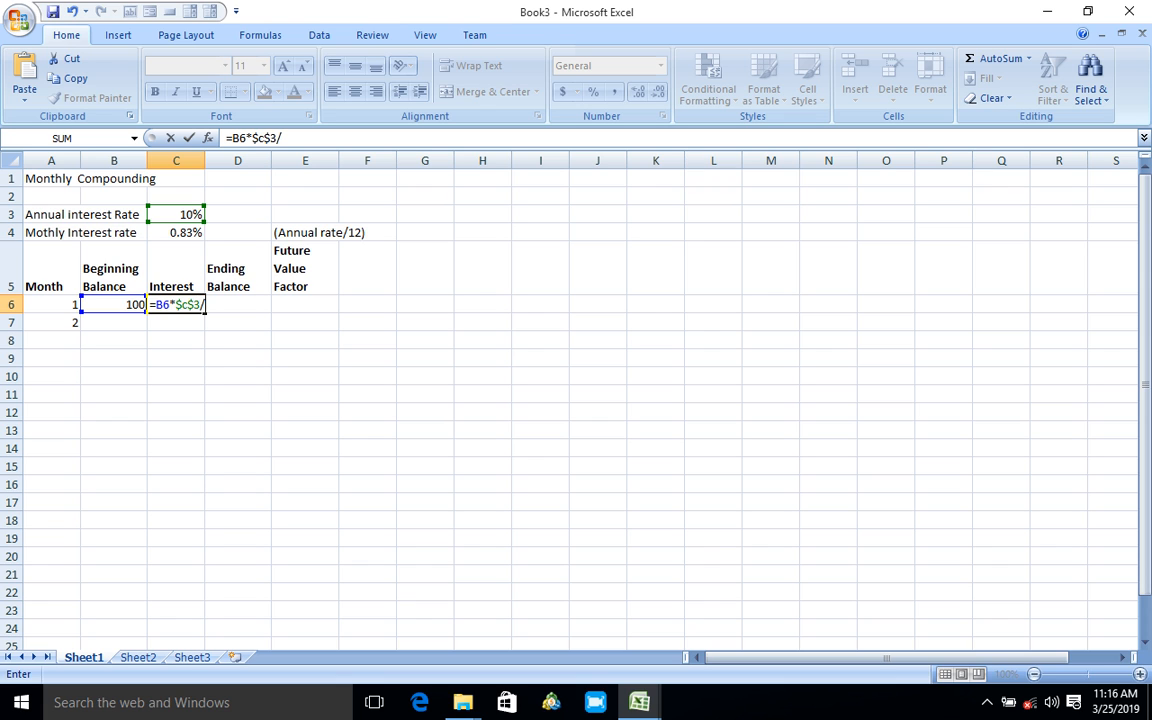
{"action": "type", "text": "12"}
{"action": "key", "text": "Return"}
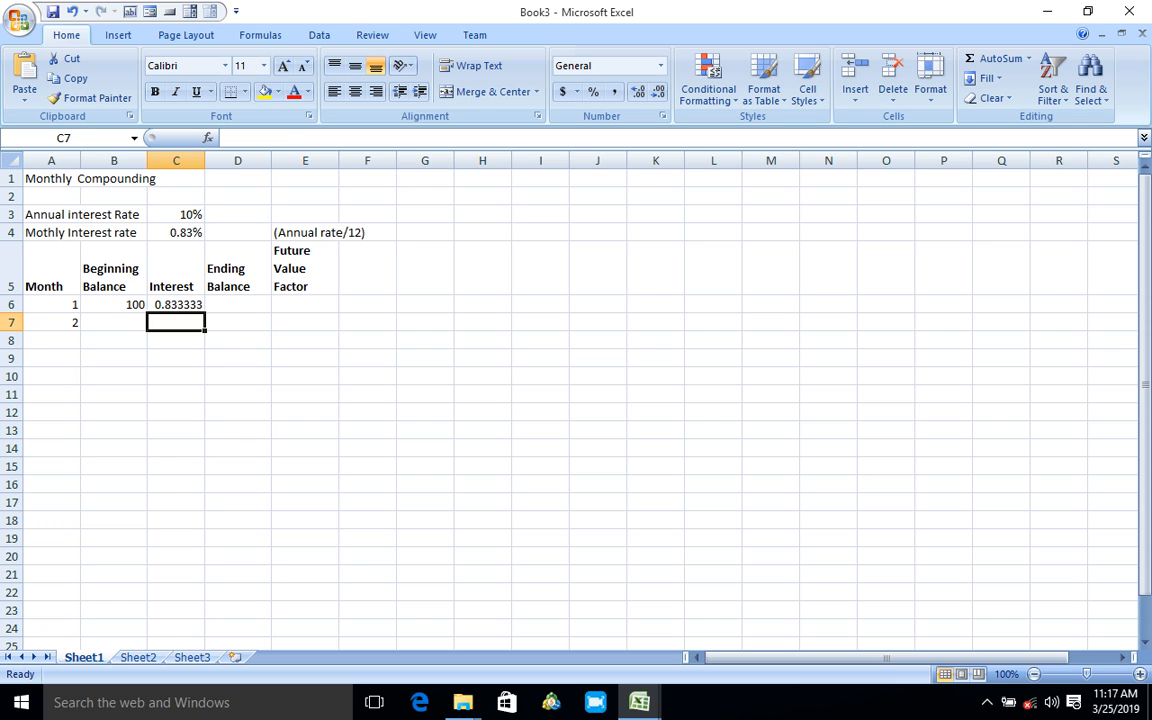
Reduce the month 1 interest in cell C6 to two decimal places.
{"action": "left_click", "coordinate": [176, 304]}
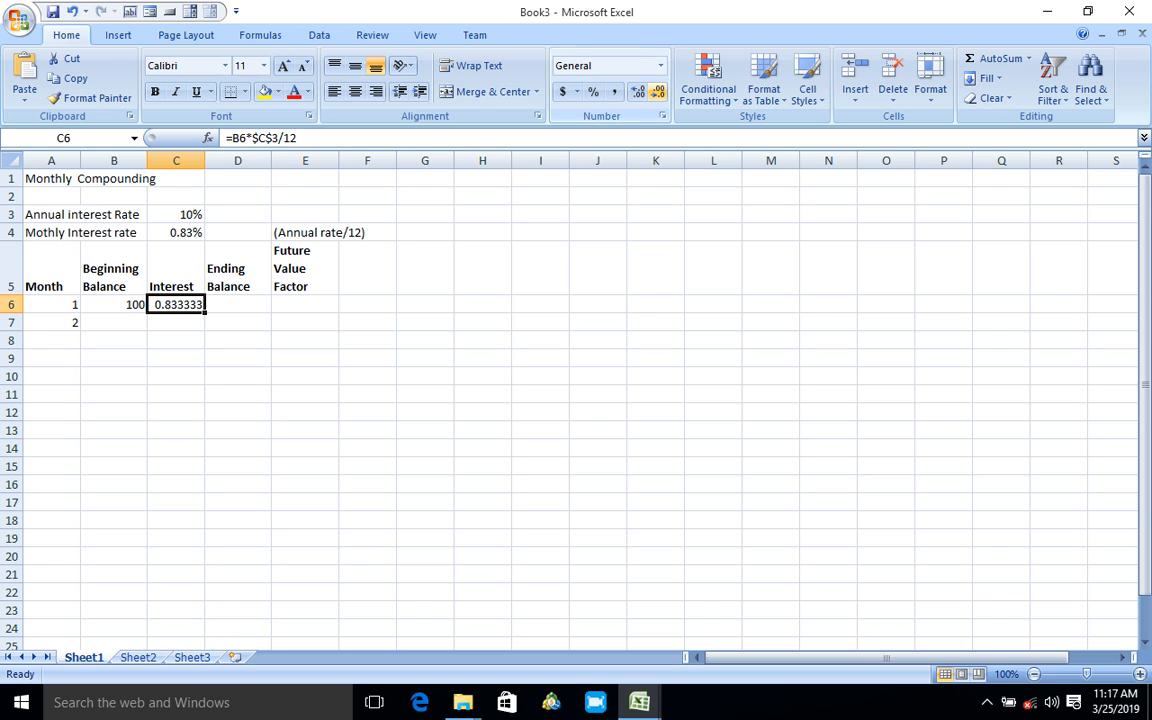
{"action": "left_click", "coordinate": [658, 91]}
{"action": "left_click", "coordinate": [658, 91]}
{"action": "left_click", "coordinate": [658, 91]}
{"action": "left_click", "coordinate": [658, 91]}
Calculate the month 1 ending balance in cell D6 with the formula =B6+C6.
{"action": "left_click", "coordinate": [237, 304]}
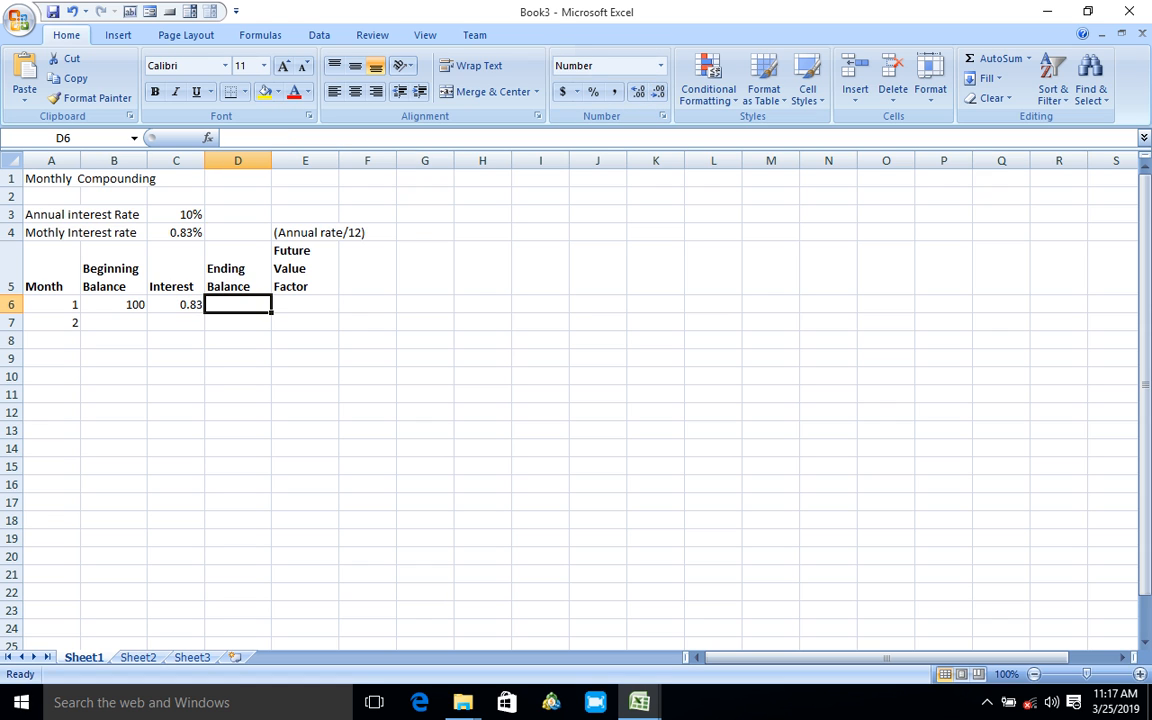
{"action": "type", "text": "="}
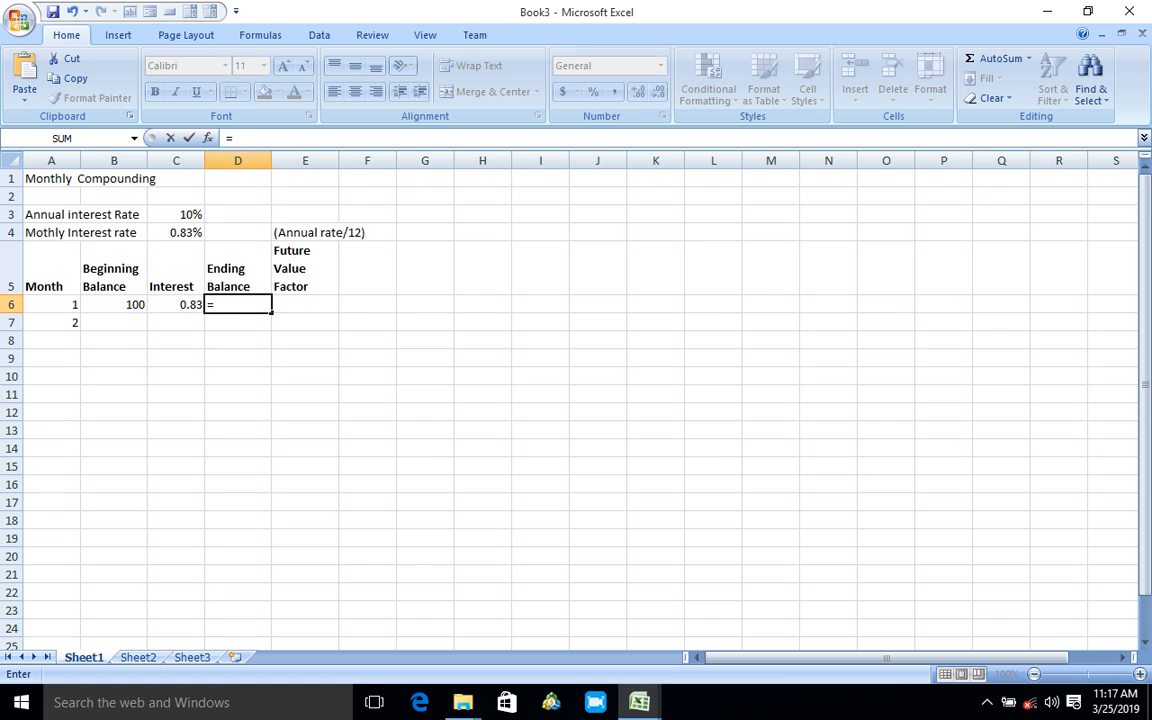
{"action": "left_click", "coordinate": [114, 304]}
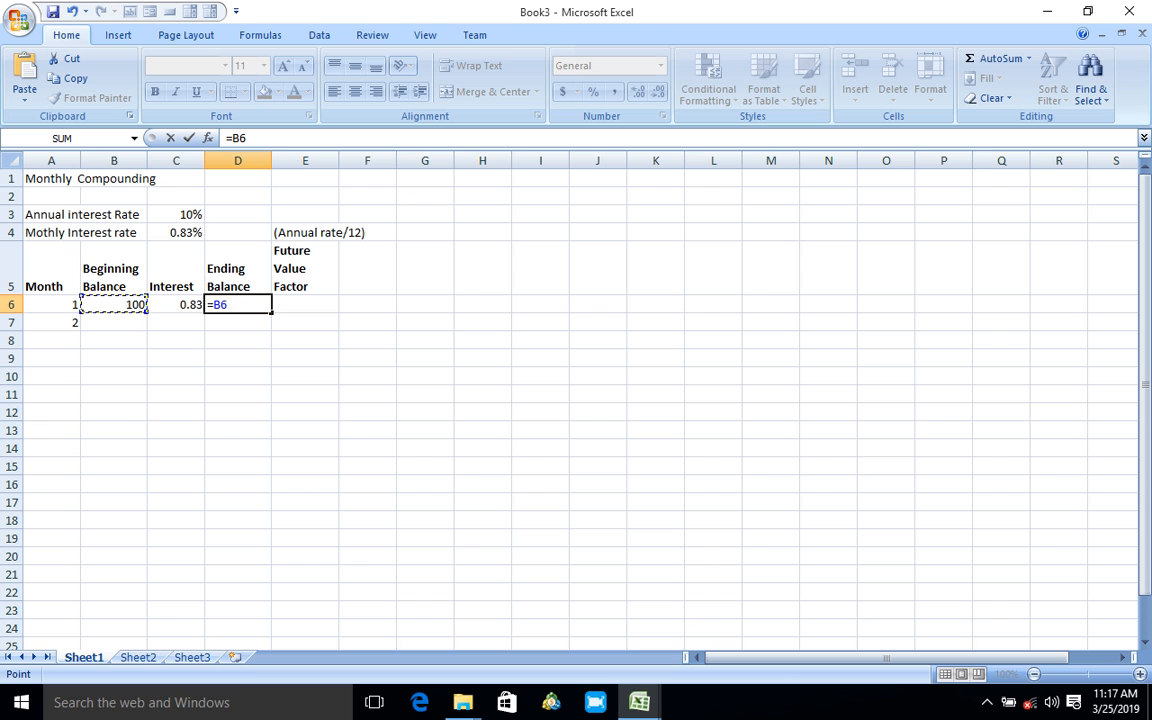
{"action": "type", "text": "+"}
{"action": "left_click", "coordinate": [176, 304]}
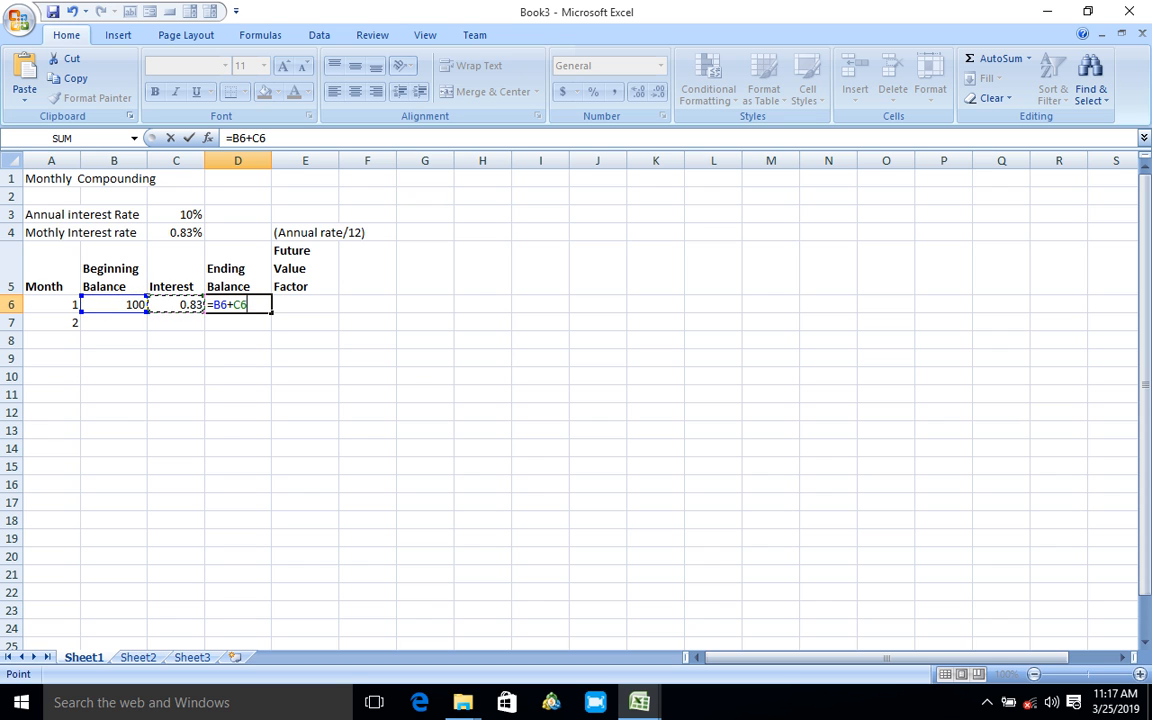
{"action": "key", "text": "Return"}
Calculate the month 1 future value factor in cell E6 with the formula =1+C3/12.
{"action": "left_click", "coordinate": [305, 304]}
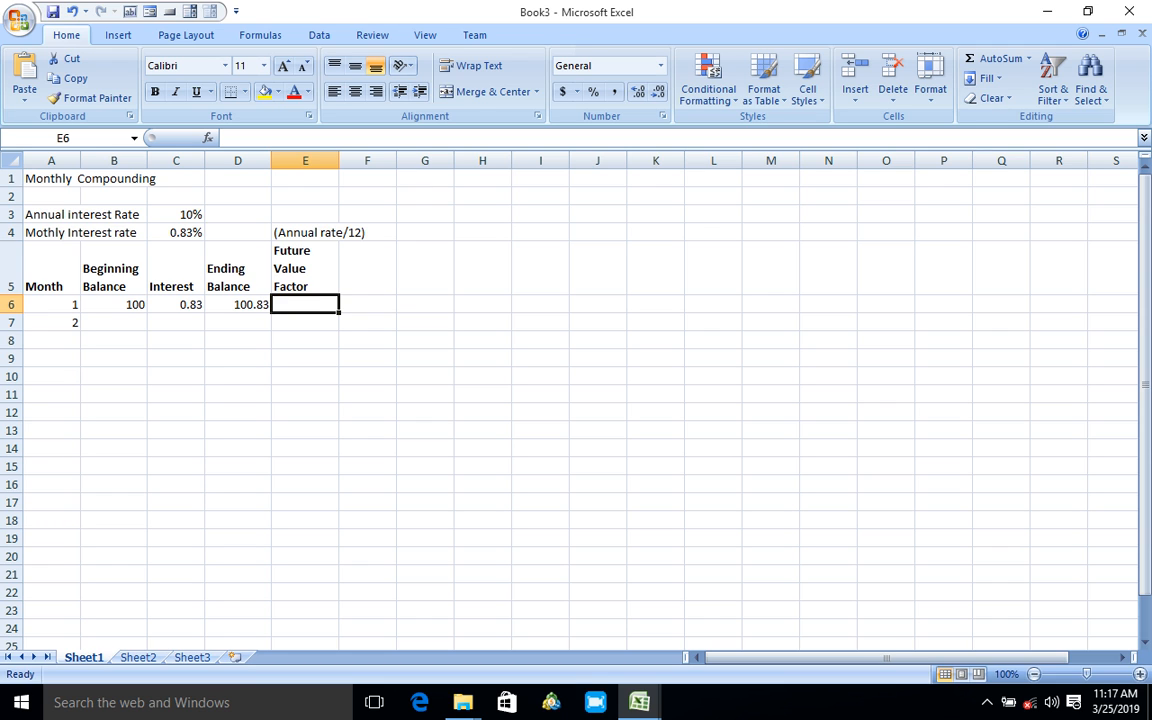
{"action": "type", "text": "="}
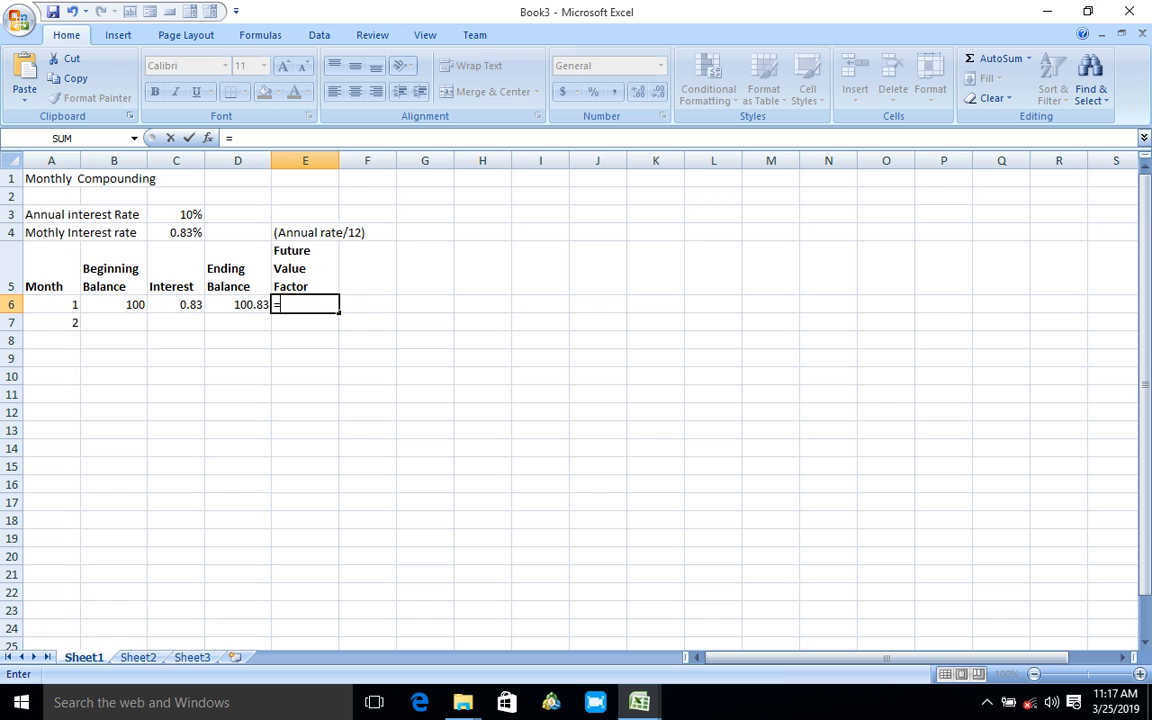
{"action": "type", "text": "1+c3"}
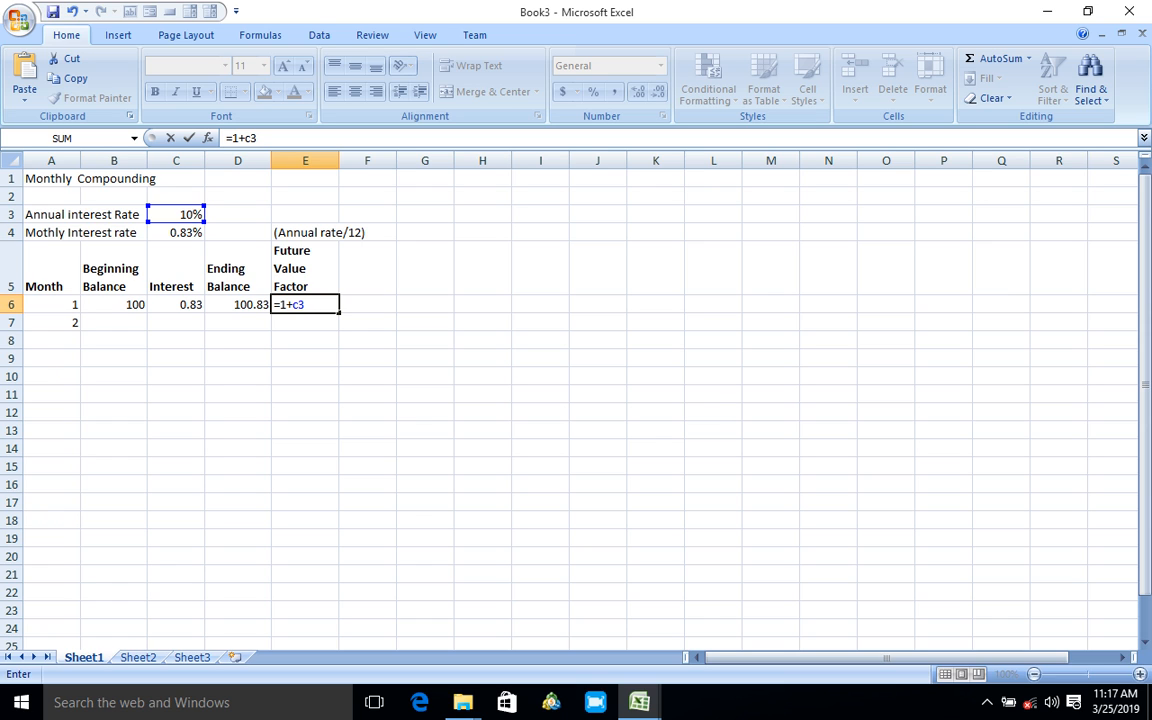
{"action": "type", "text": "/12"}
{"action": "key", "text": "Return"}
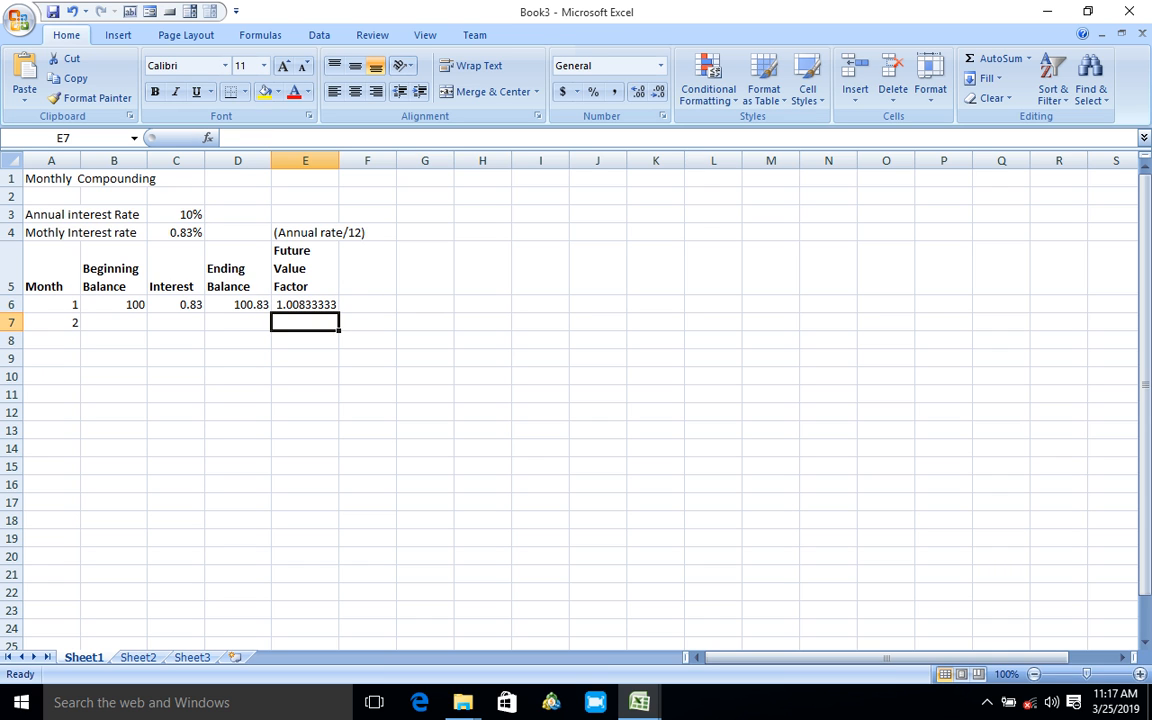
Format the future value factor in cell E6 as a percentage with two decimal places.
{"action": "left_click", "coordinate": [305, 304]}
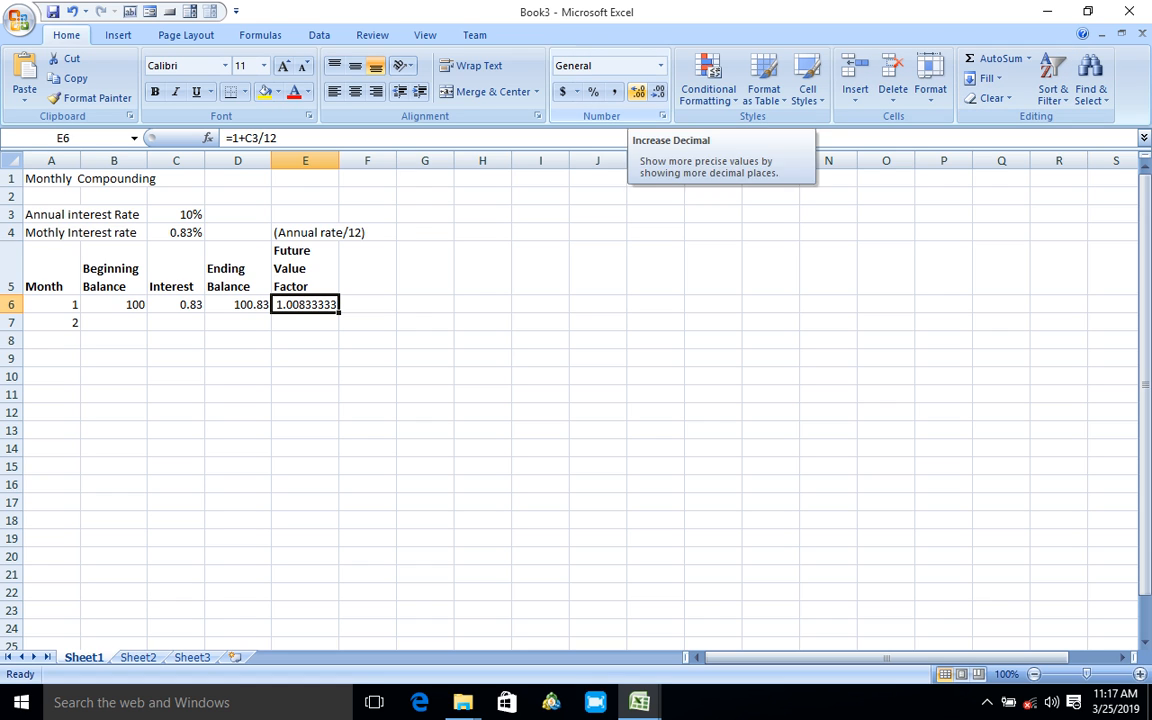
{"action": "left_click", "coordinate": [593, 91]}
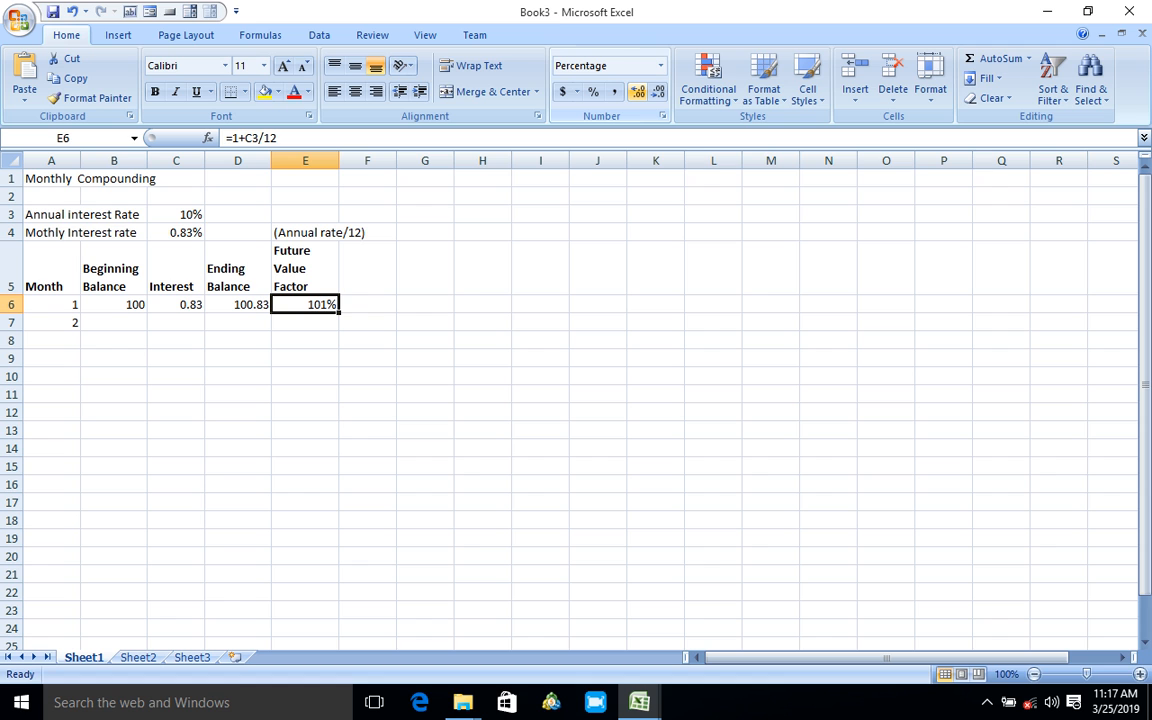
{"action": "left_click", "coordinate": [637, 91]}
{"action": "left_click", "coordinate": [637, 91]}
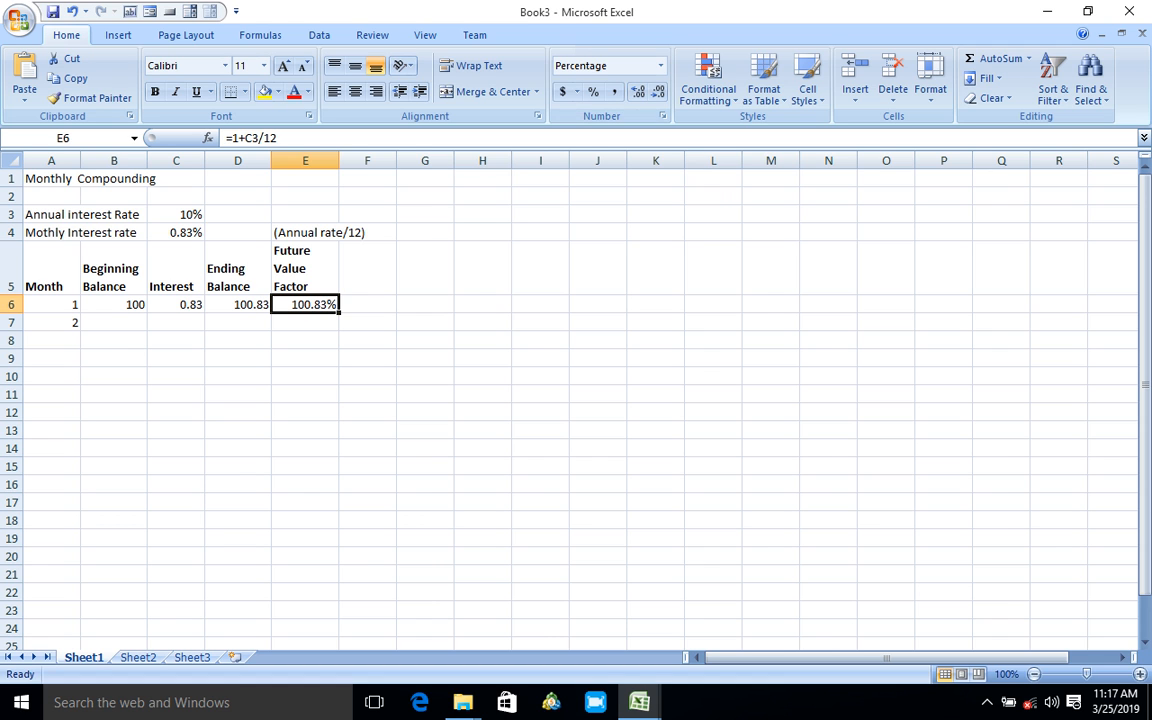
Widen the Future Value Factor and Ending Balance columns so their headings take fewer lines.
{"action": "left_click_drag", "start_coordinate": [339, 161], "coordinate": [374, 161]}
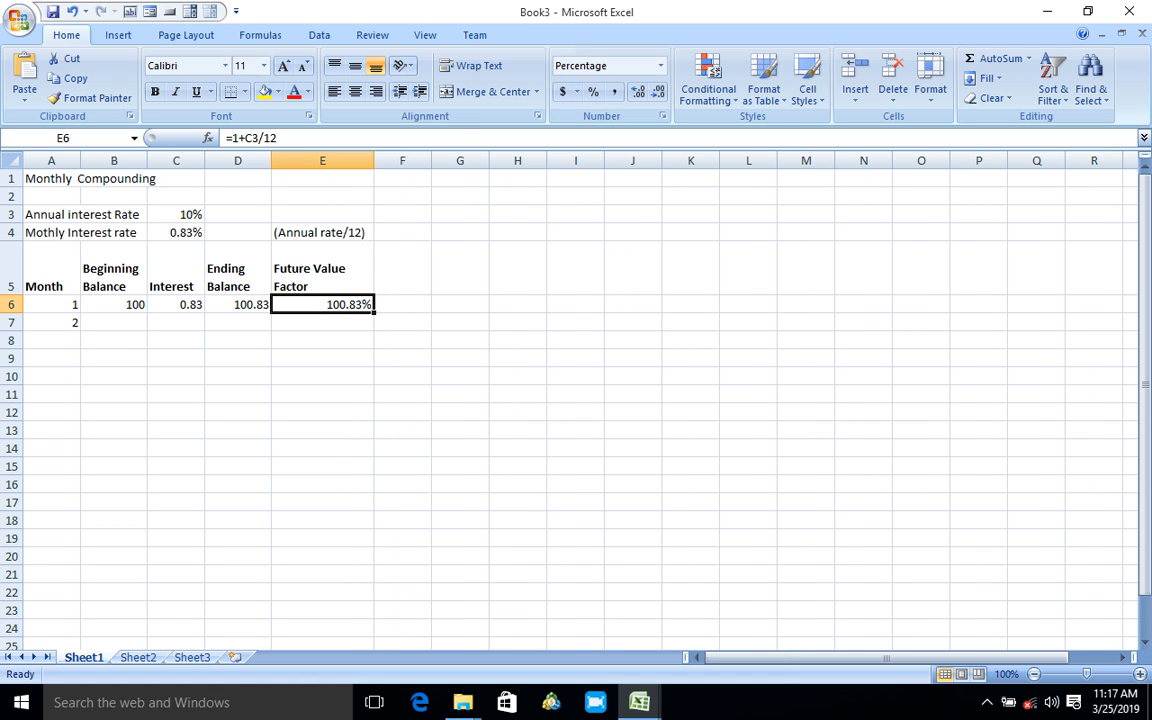
{"action": "left_click_drag", "start_coordinate": [271, 161], "coordinate": [309, 161]}
Set the month 2 beginning balance in cell B7 to the month 1 ending balance with the formula =D6.
{"action": "left_click", "coordinate": [114, 322]}
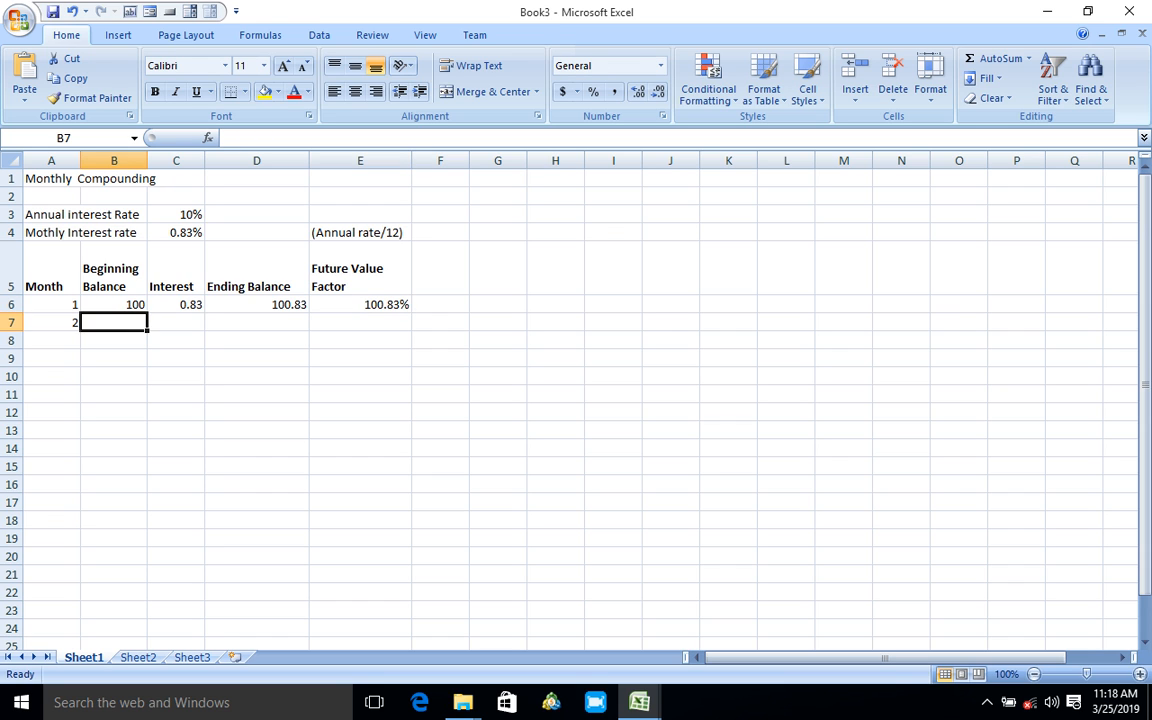
{"action": "type", "text": "=D6"}
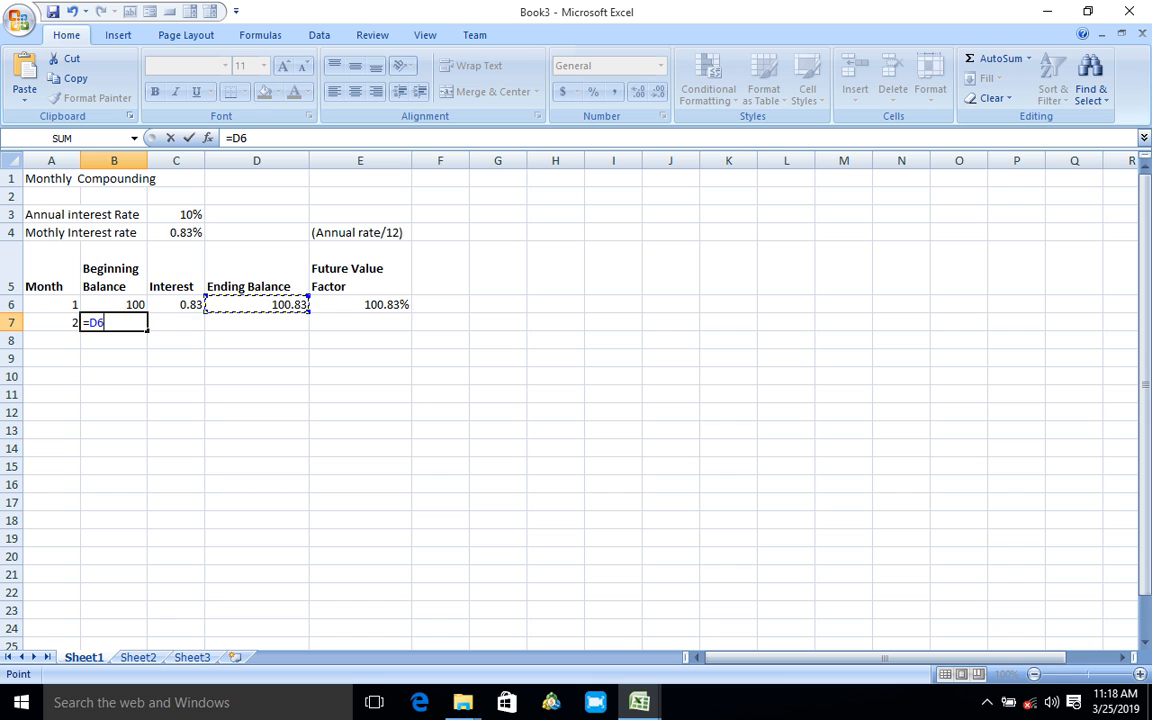
{"action": "key", "text": "Return"}
Copy the month 1 interest and ending balance formulas from C6 and D6 down to month 2 in row 7.
{"action": "left_click", "coordinate": [176, 322]}
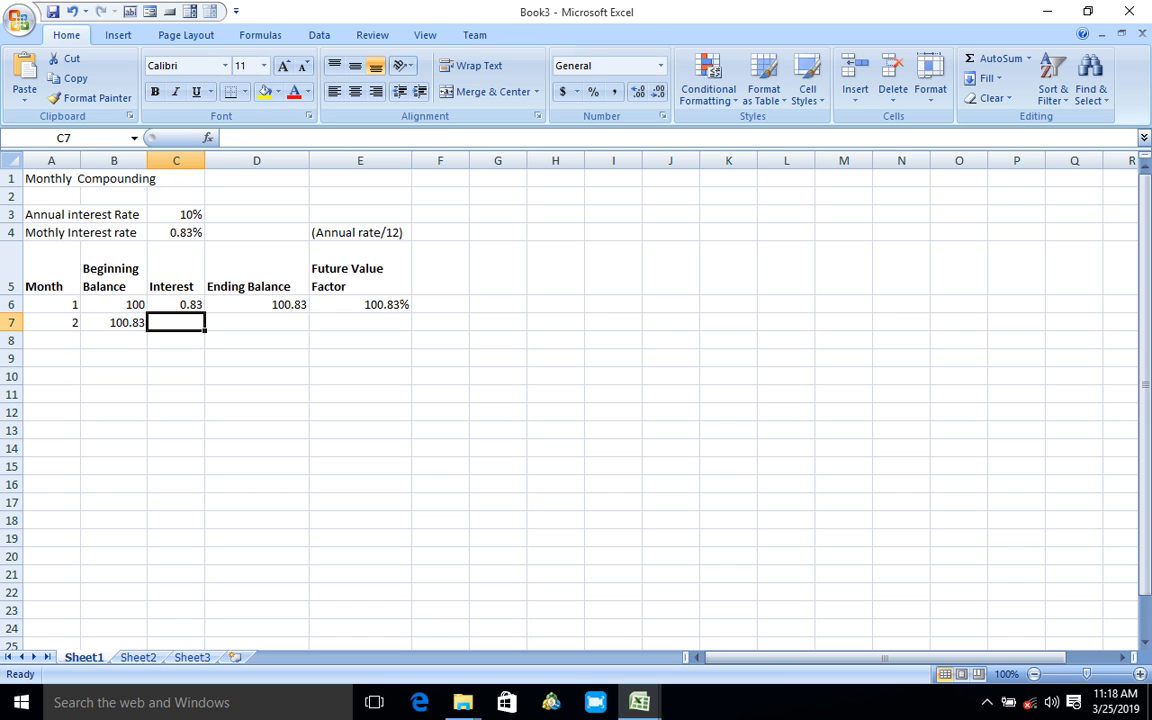
{"action": "left_click", "coordinate": [176, 304]}
{"action": "left_click_drag", "start_coordinate": [205, 313], "coordinate": [257, 331]}
{"action": "left_click", "coordinate": [257, 304]}
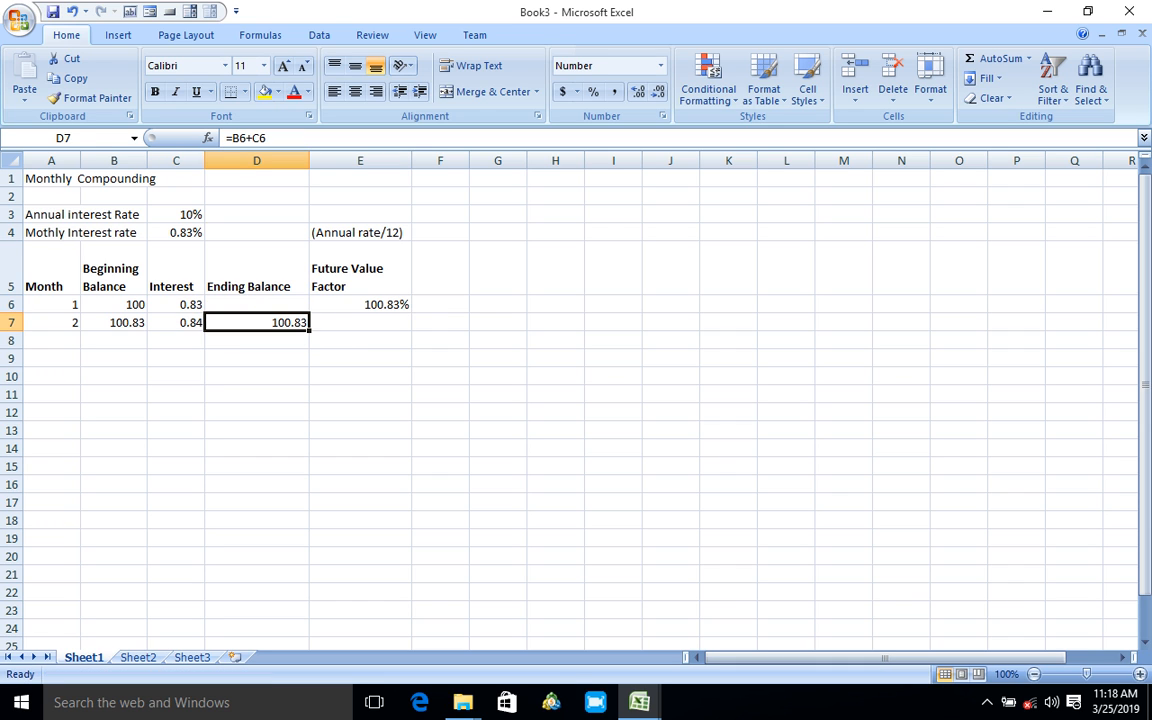
{"action": "key", "text": "ctrl+z"}
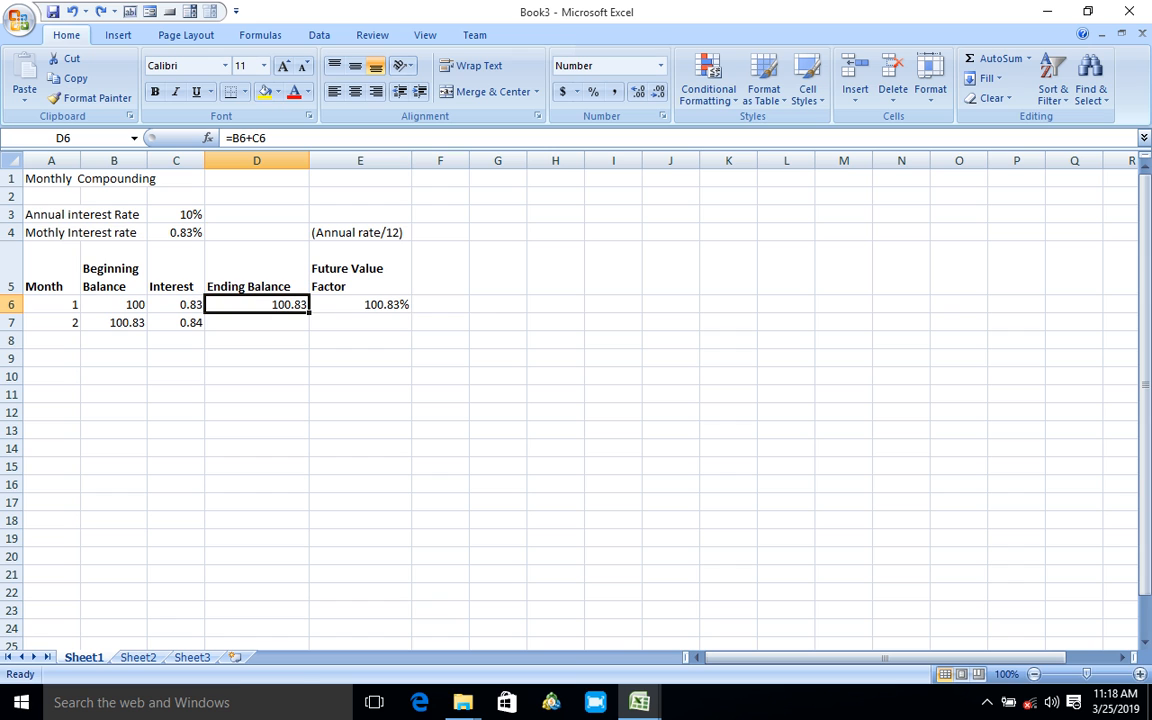
{"action": "left_click_drag", "start_coordinate": [309, 313], "coordinate": [309, 331]}
{"action": "left_click", "coordinate": [360, 323]}
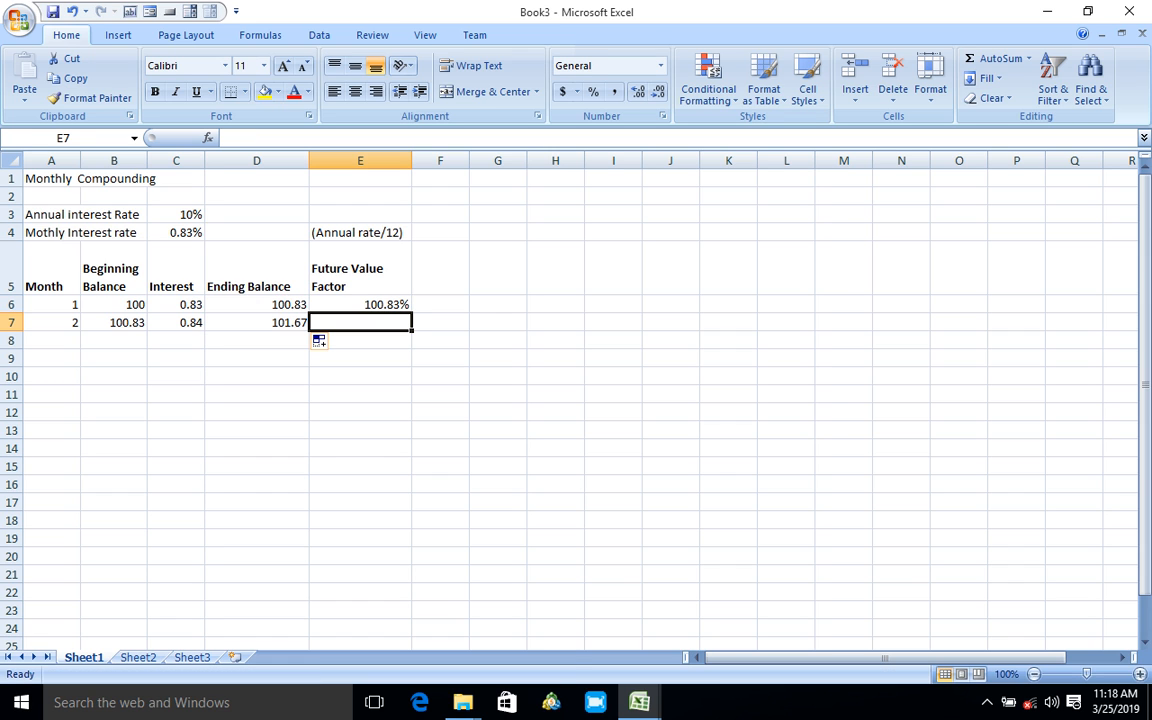
{"action": "type", "text": "="}
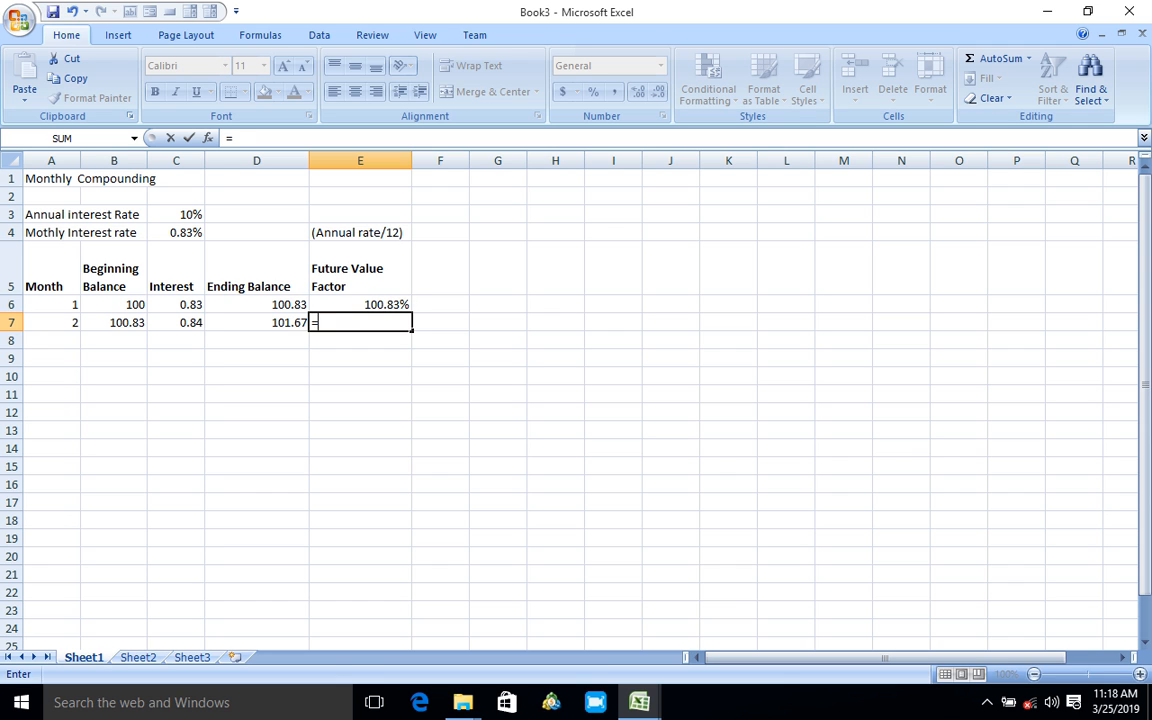
{"action": "key", "text": "Up"}
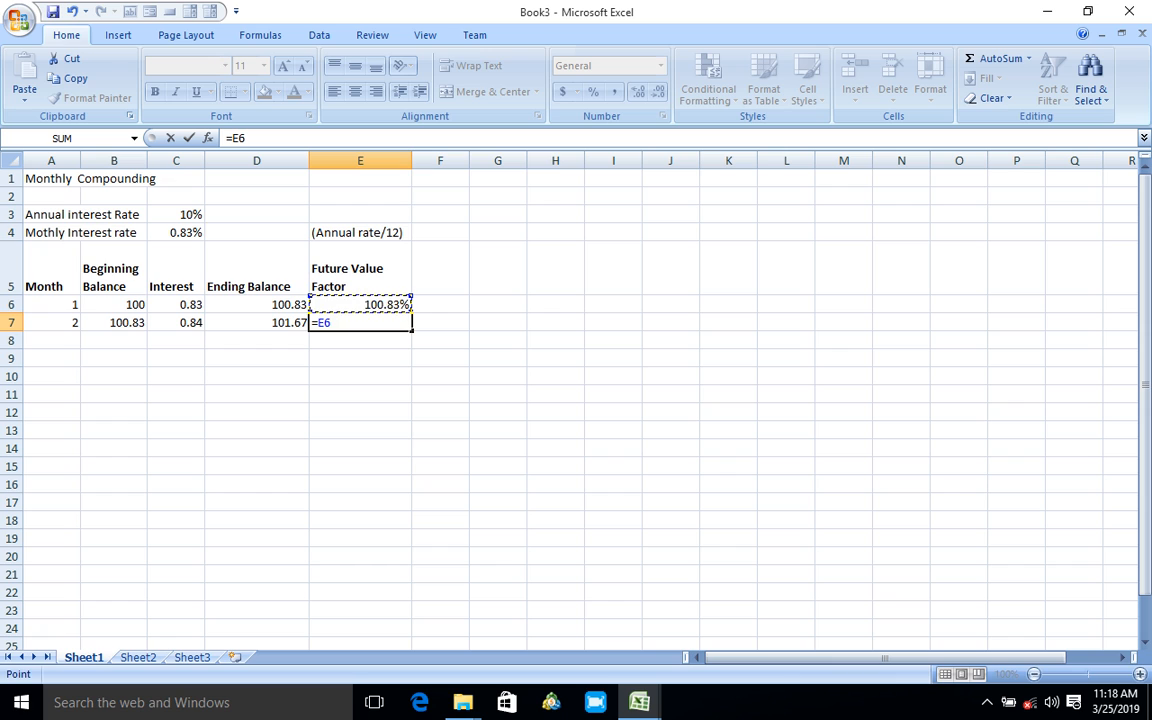
{"action": "type", "text": "*("}
{"action": "right_click", "coordinate": [351, 320]}
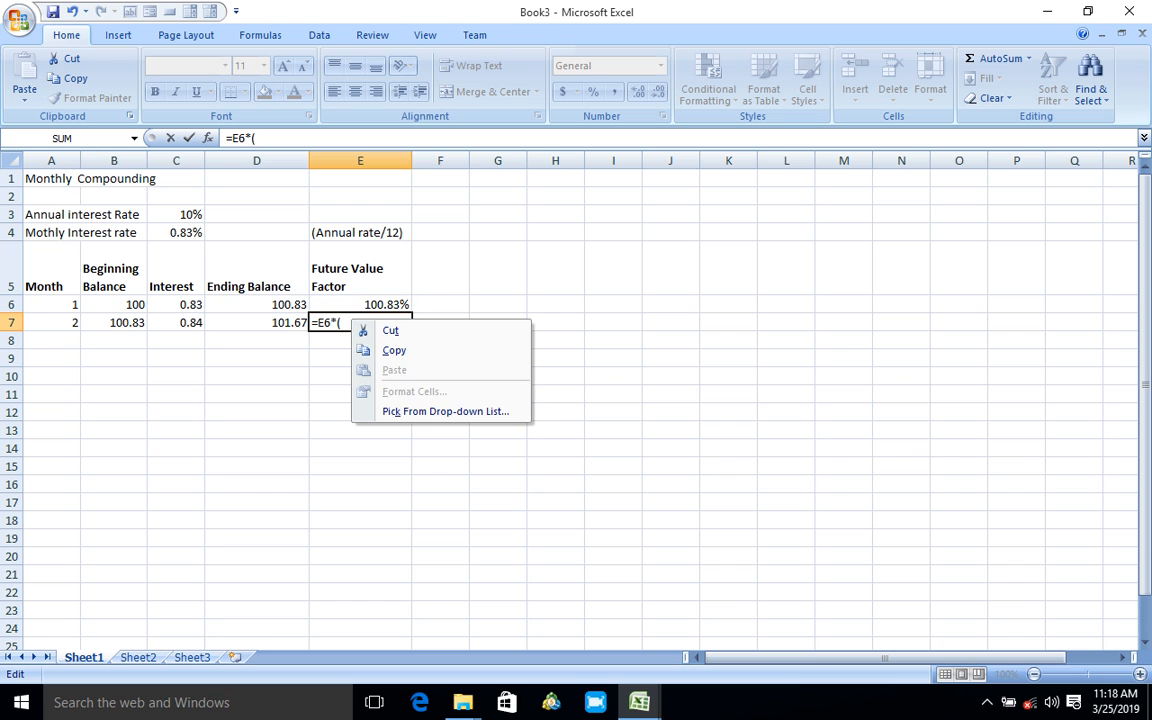
{"action": "key", "text": "Escape"}
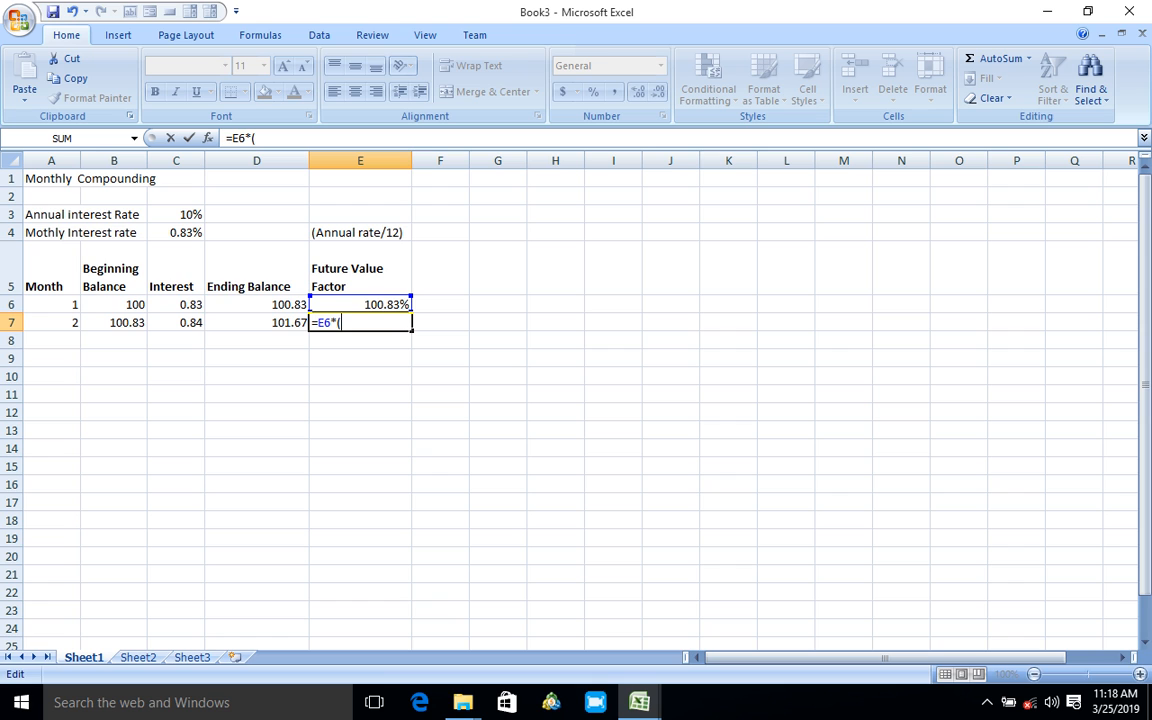
{"action": "key", "text": "Escape"}
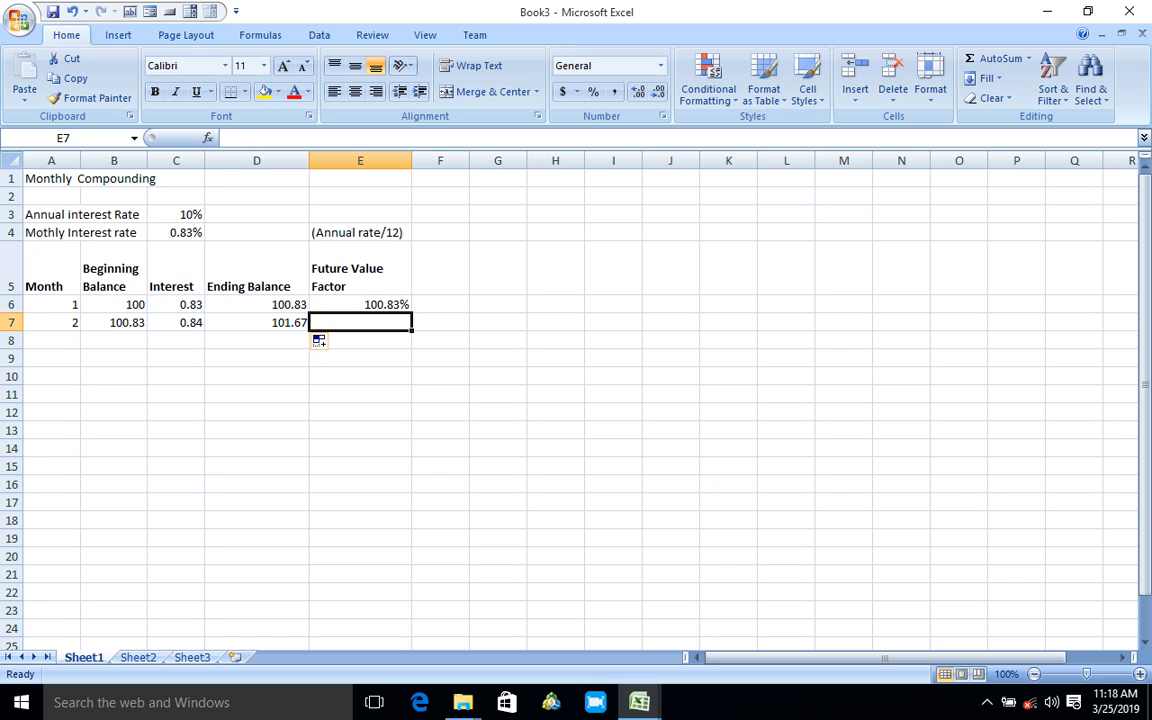
{"action": "left_click", "coordinate": [114, 304]}
{"action": "left_click", "coordinate": [52, 304]}
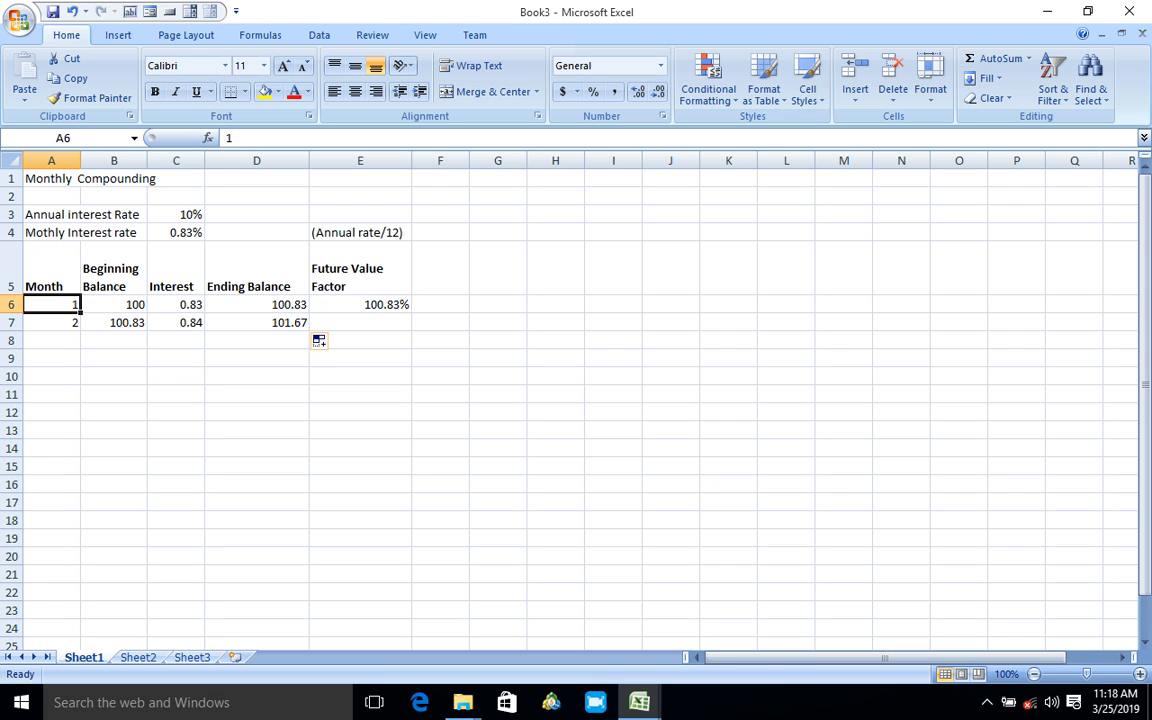
{"action": "double_click", "coordinate": [228, 137]}
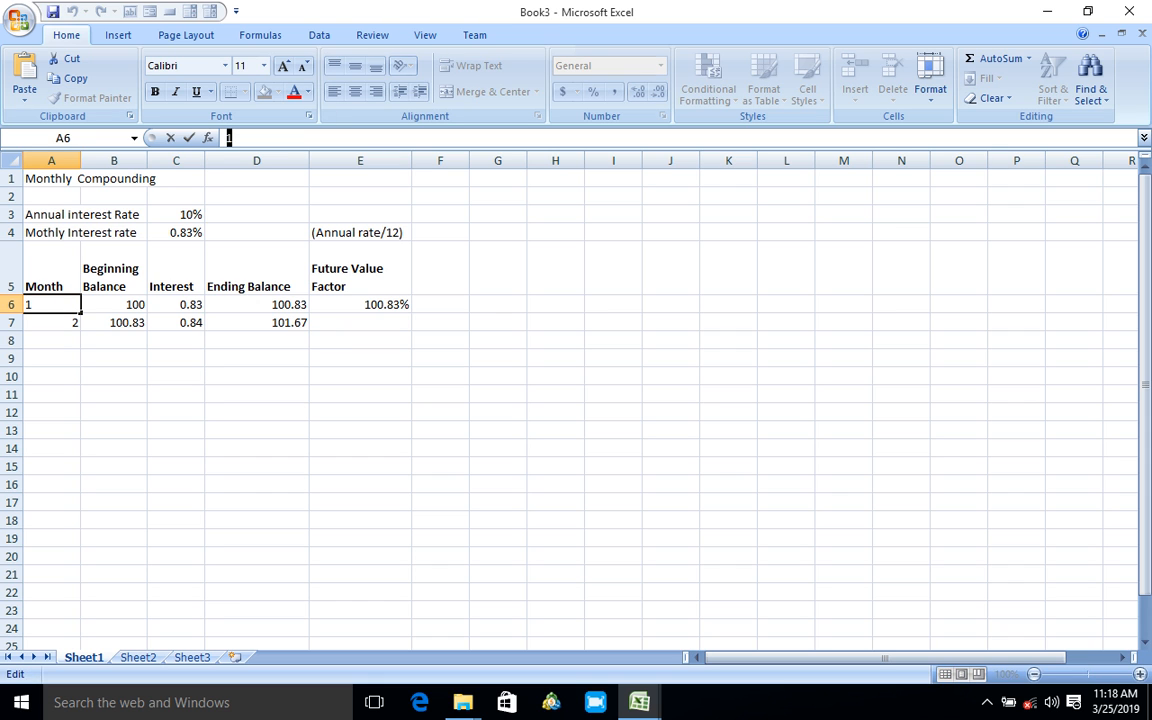
Calculate the month 2 future value factor in cell E7 with the formula =E6*(1+$C$3/12).
{"action": "left_click", "coordinate": [360, 322]}
{"action": "type", "text": "="}
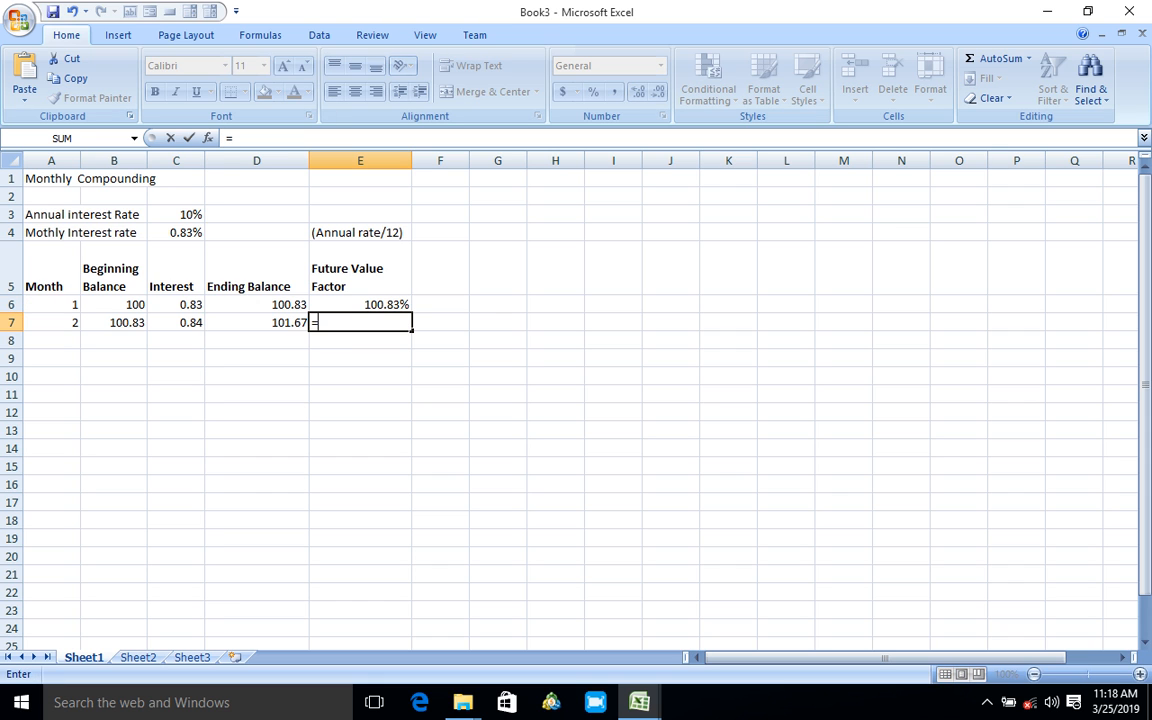
{"action": "key", "text": "Up"}
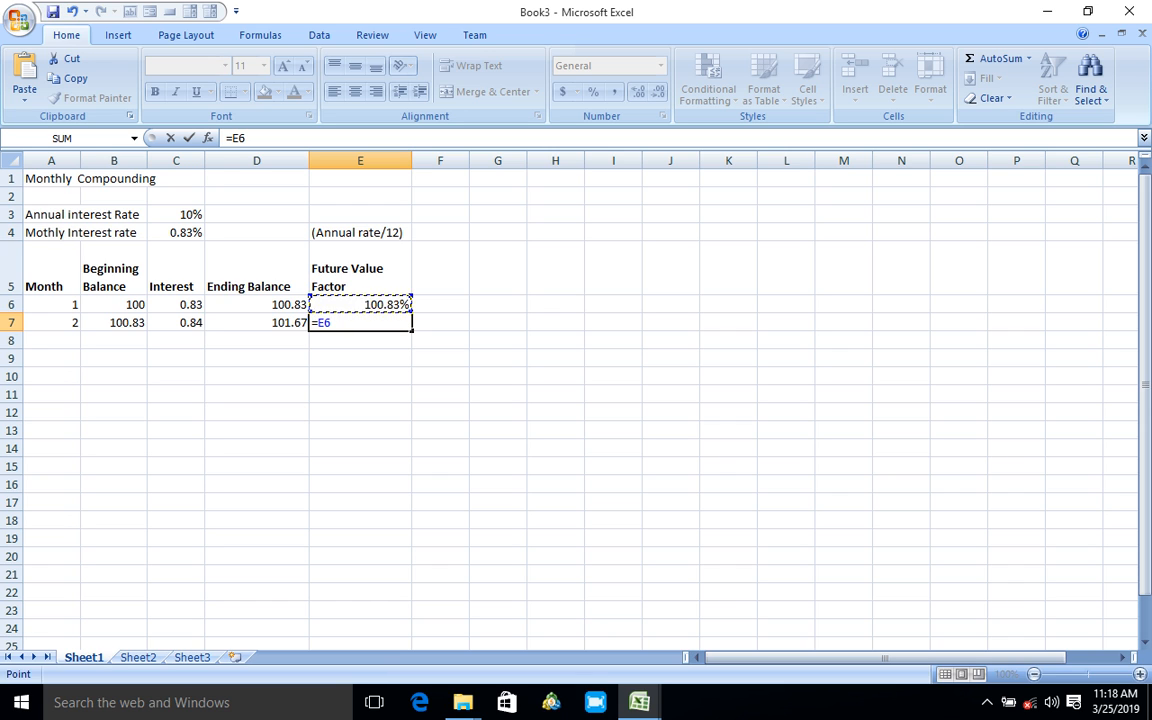
{"action": "type", "text": "*(1+$c"}
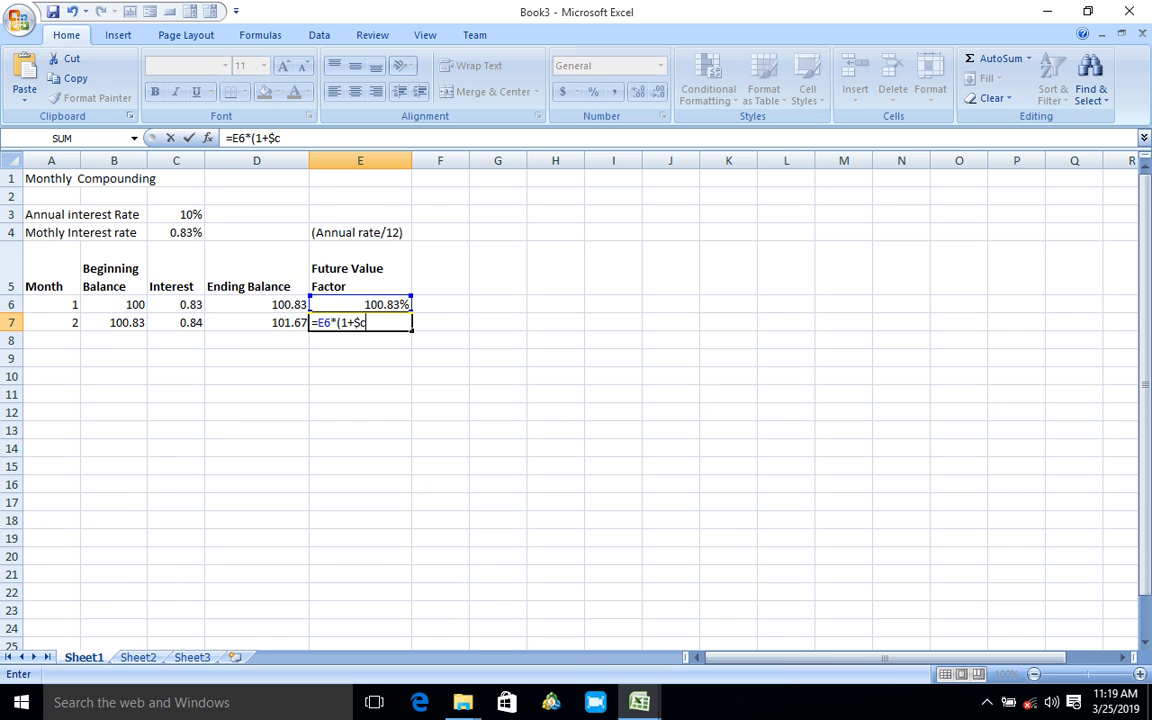
{"action": "type", "text": "$3"}
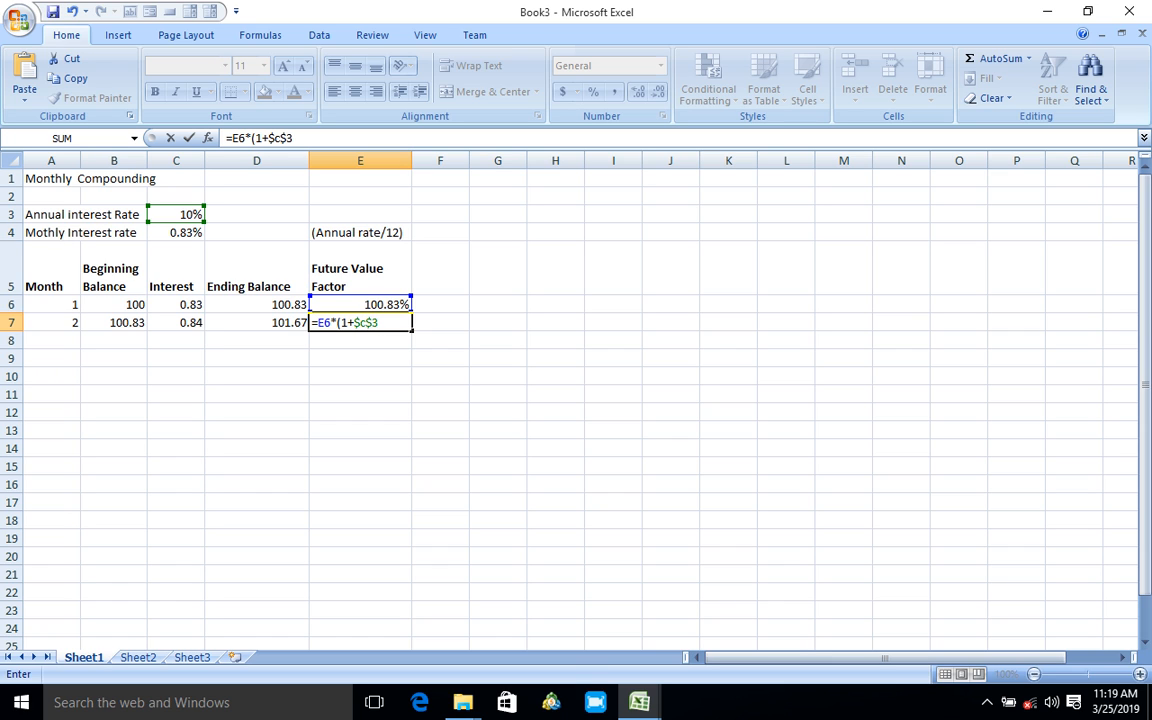
{"action": "type", "text": "/12)"}
{"action": "key", "text": "Return"}
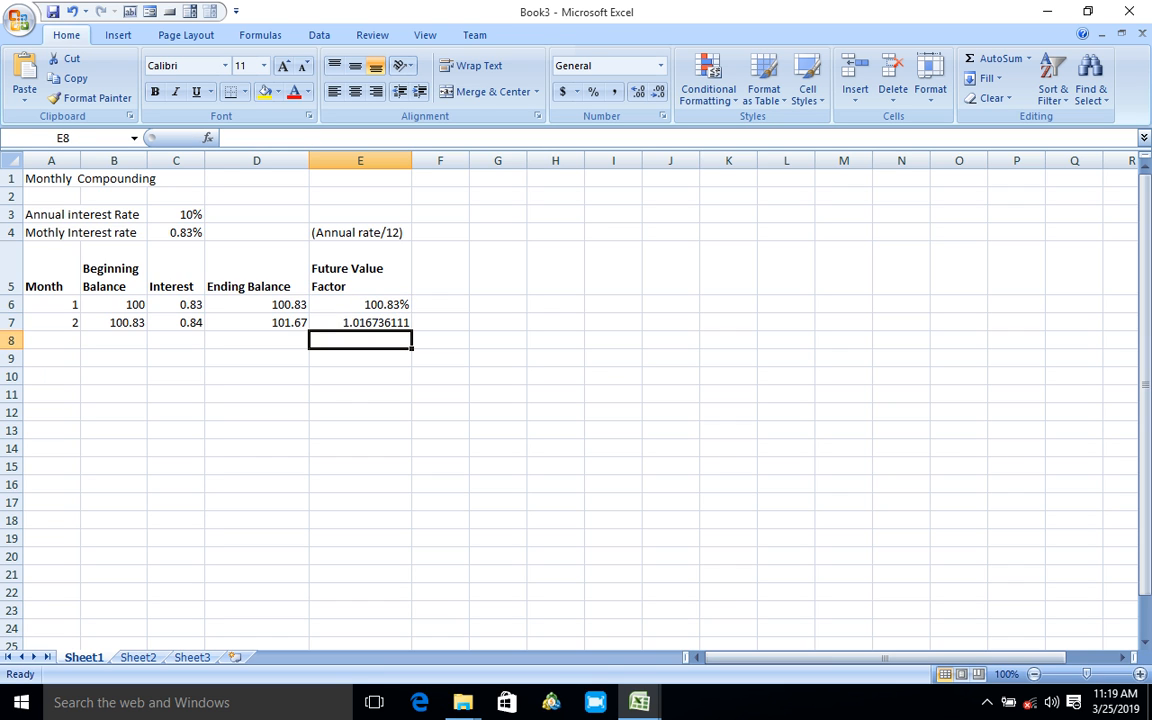
Format the month 2 future value factor in cell E7 as a percentage with two decimal places.
{"action": "left_click", "coordinate": [360, 323]}
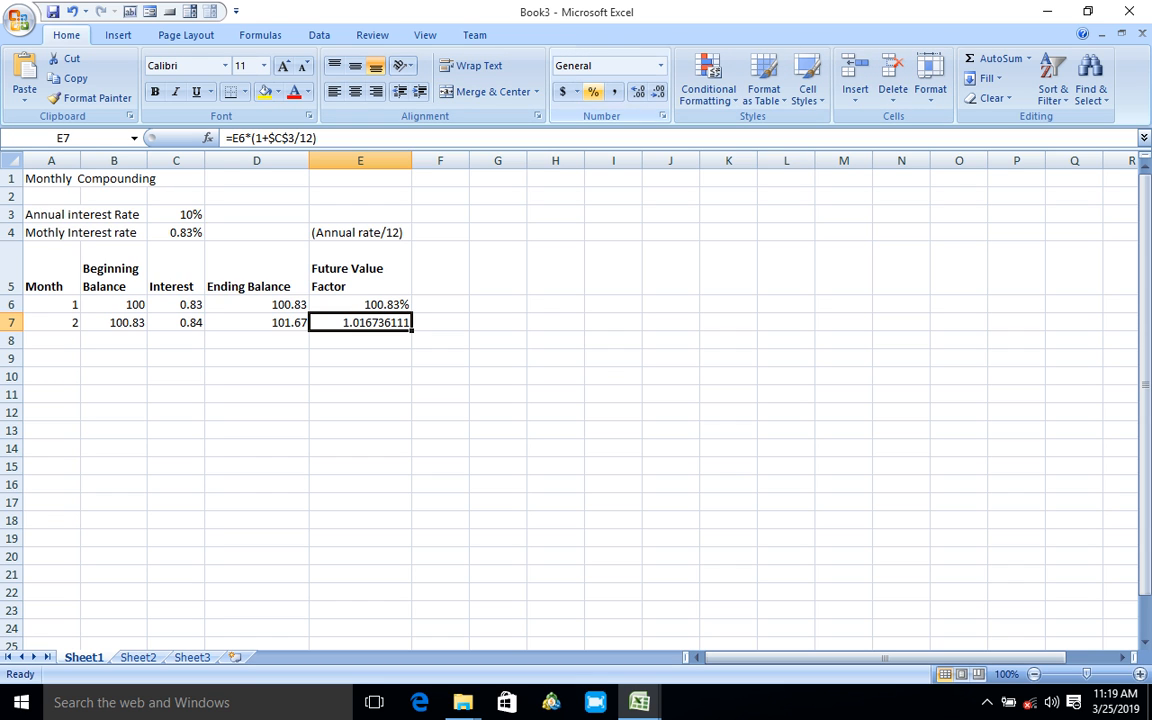
{"action": "left_click", "coordinate": [593, 91]}
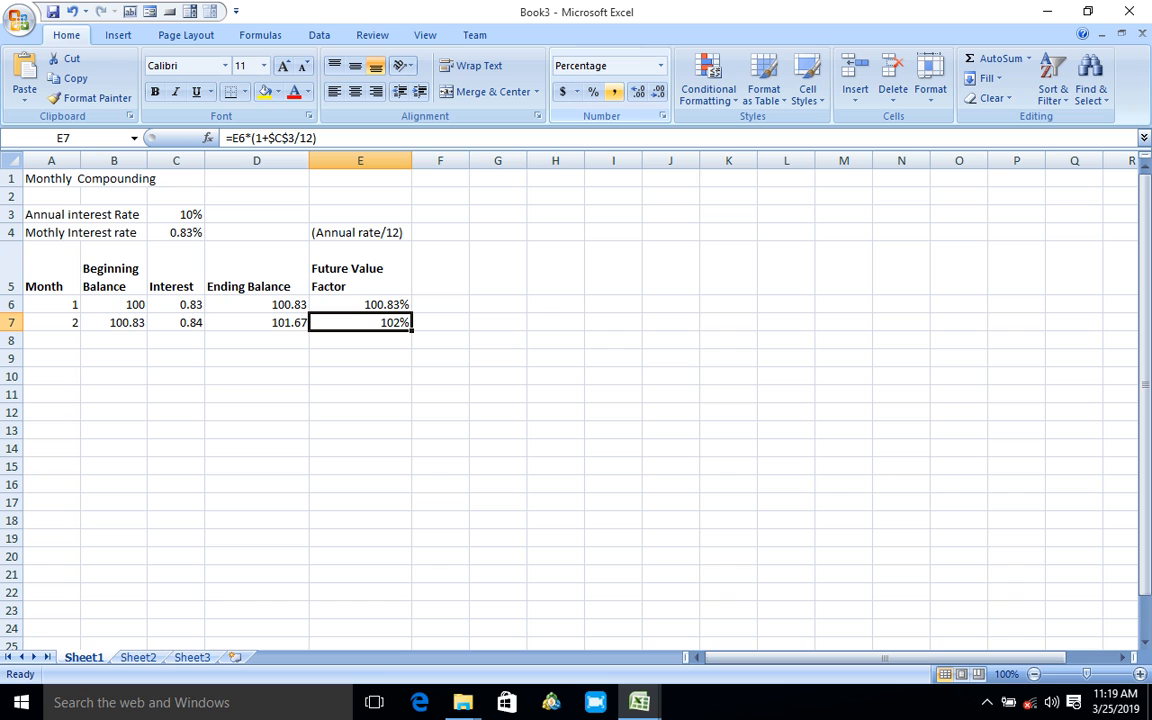
{"action": "left_click", "coordinate": [637, 91]}
{"action": "left_click", "coordinate": [637, 91]}
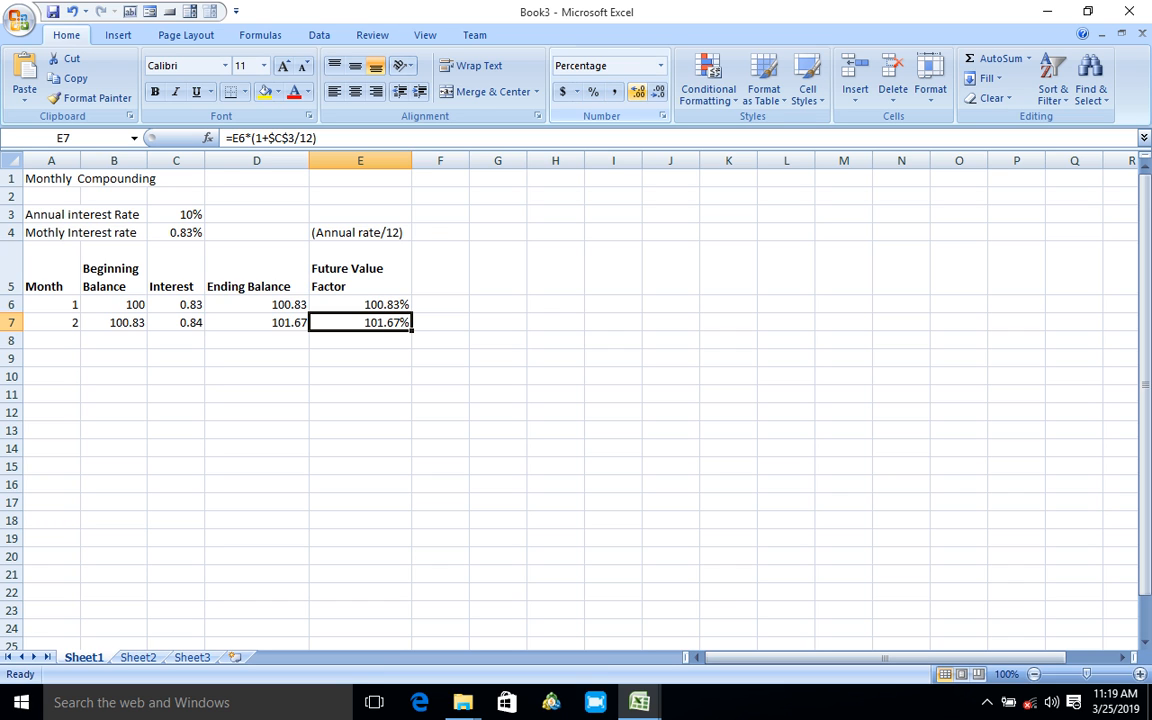
Fill the month 2 row A7:E7 down to row 17 to extend the table through month 12.
{"action": "left_click", "coordinate": [176, 322]}
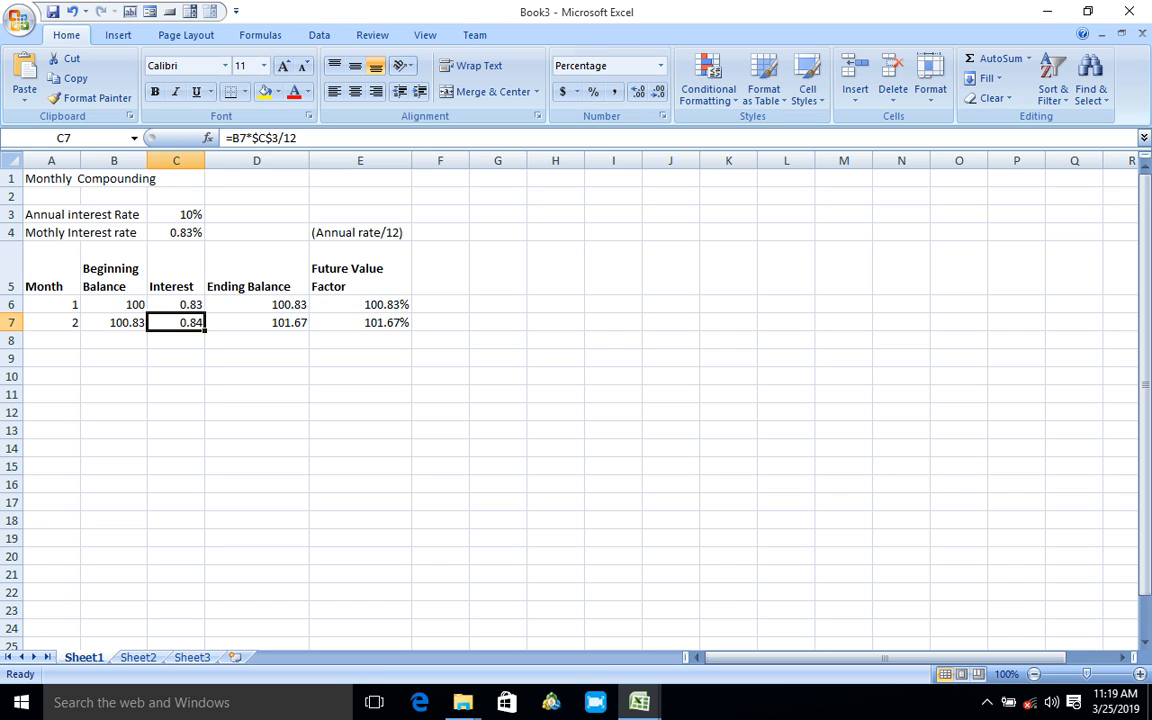
{"action": "key", "text": "shift+Right"}
{"action": "key", "text": "shift+Right"}
{"action": "key", "text": "shift+Right"}
{"action": "key", "text": "shift+Right"}
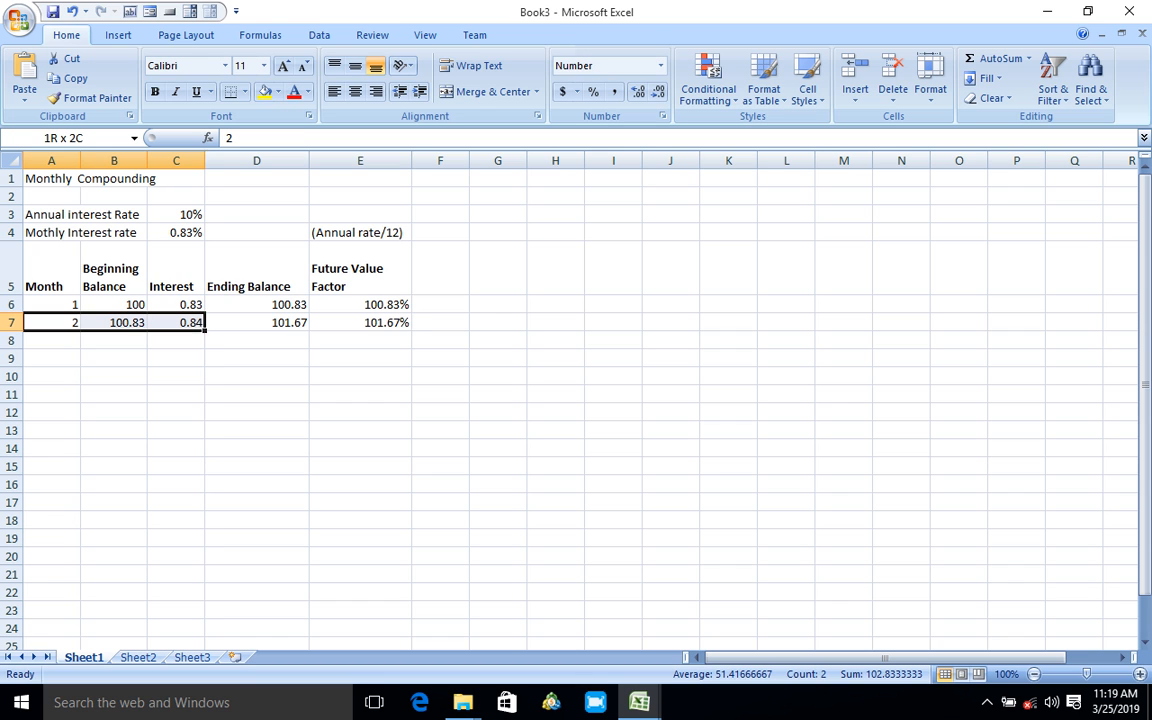
{"action": "left_click_drag", "start_coordinate": [411, 331], "coordinate": [410, 510]}
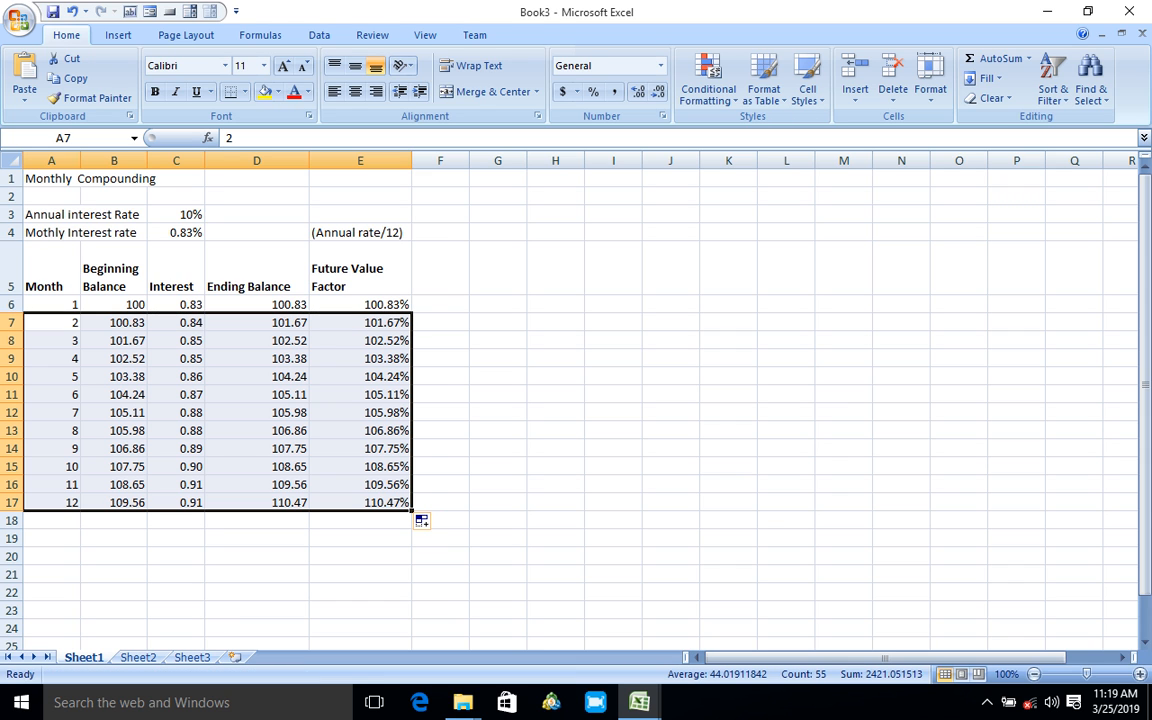
{"action": "left_click", "coordinate": [498, 503]}
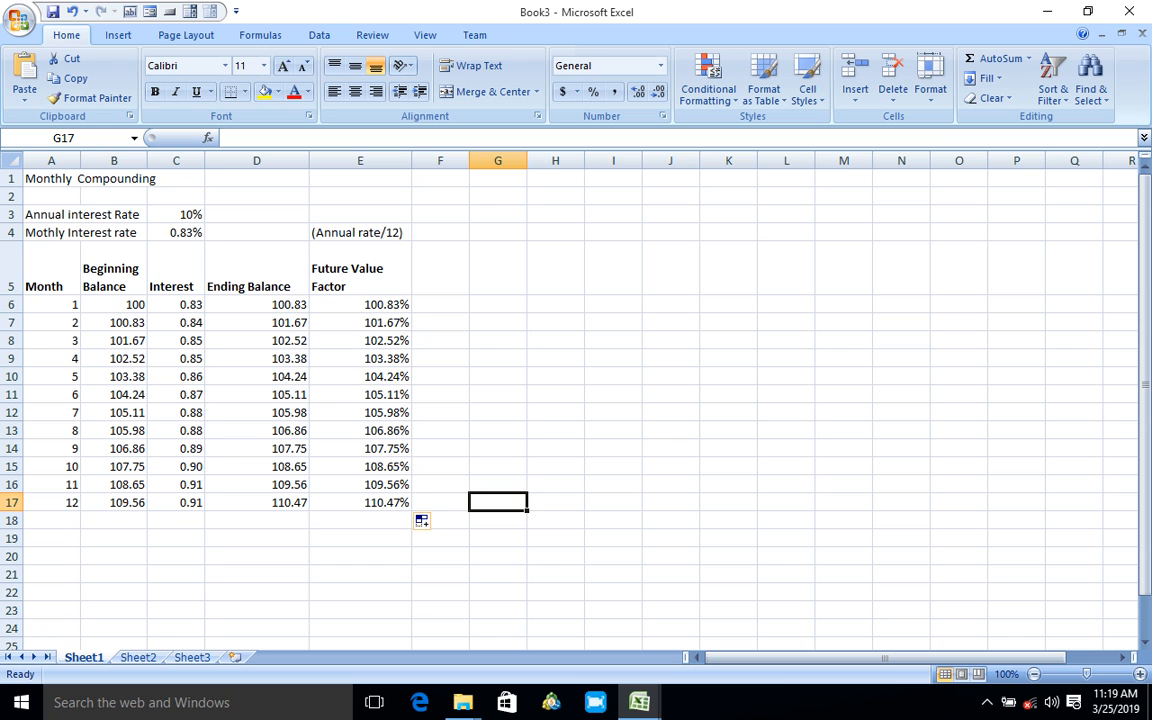
Enter the label "Effective annual rate" in cell A19 below the table.
{"action": "left_click", "coordinate": [52, 539]}
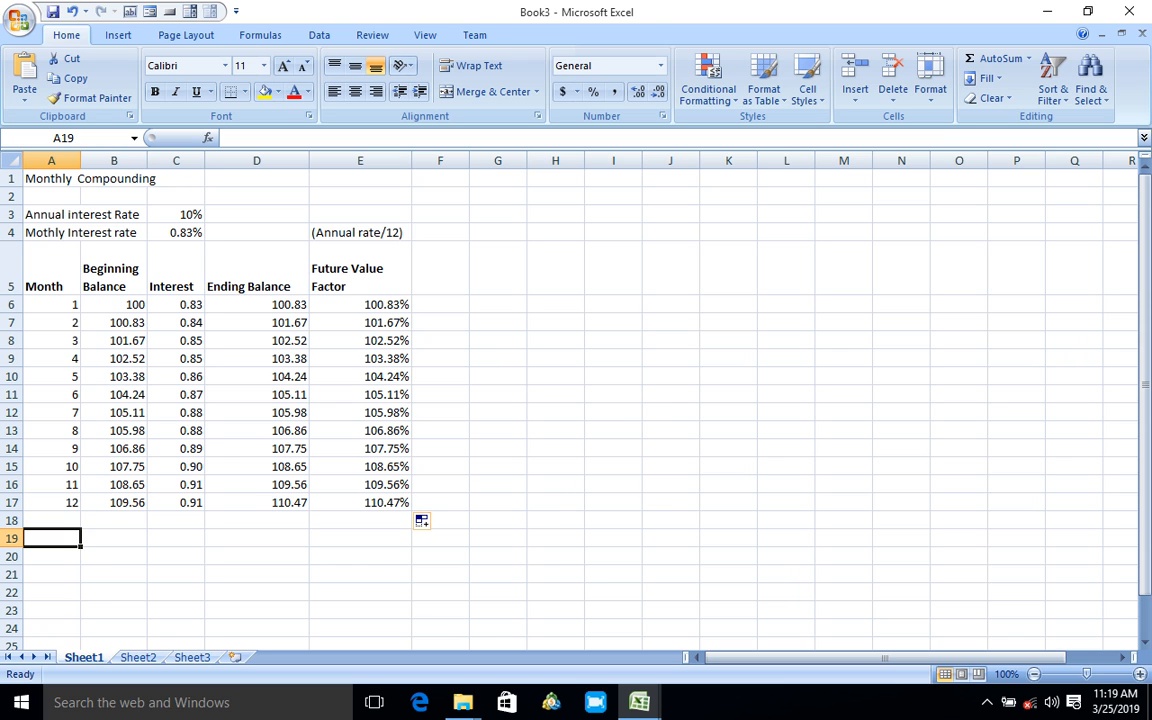
{"action": "type", "text": "Eff"}
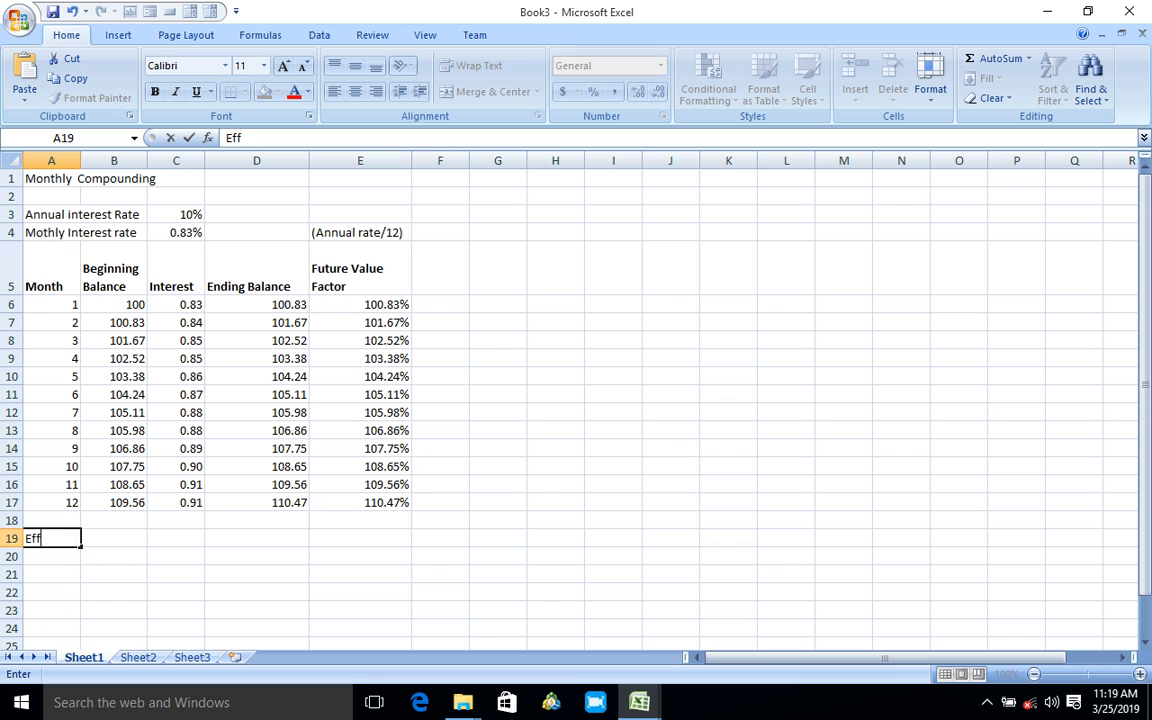
{"action": "type", "text": "ective ann"}
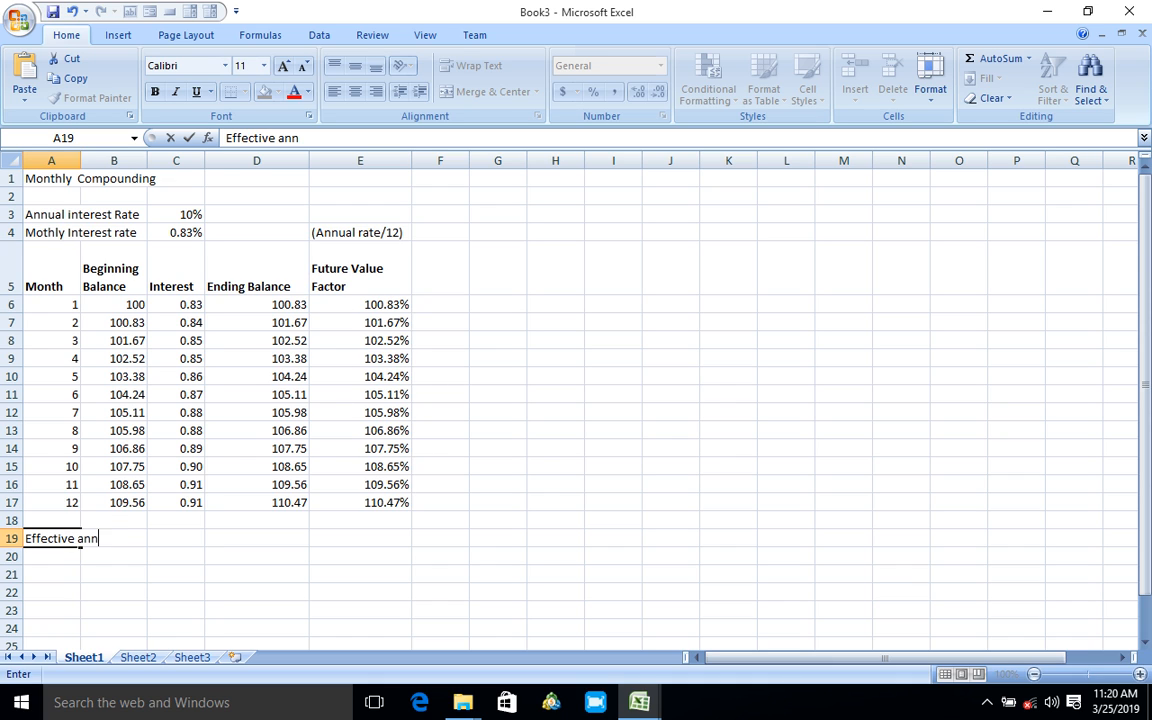
{"action": "type", "text": "ual rate ="}
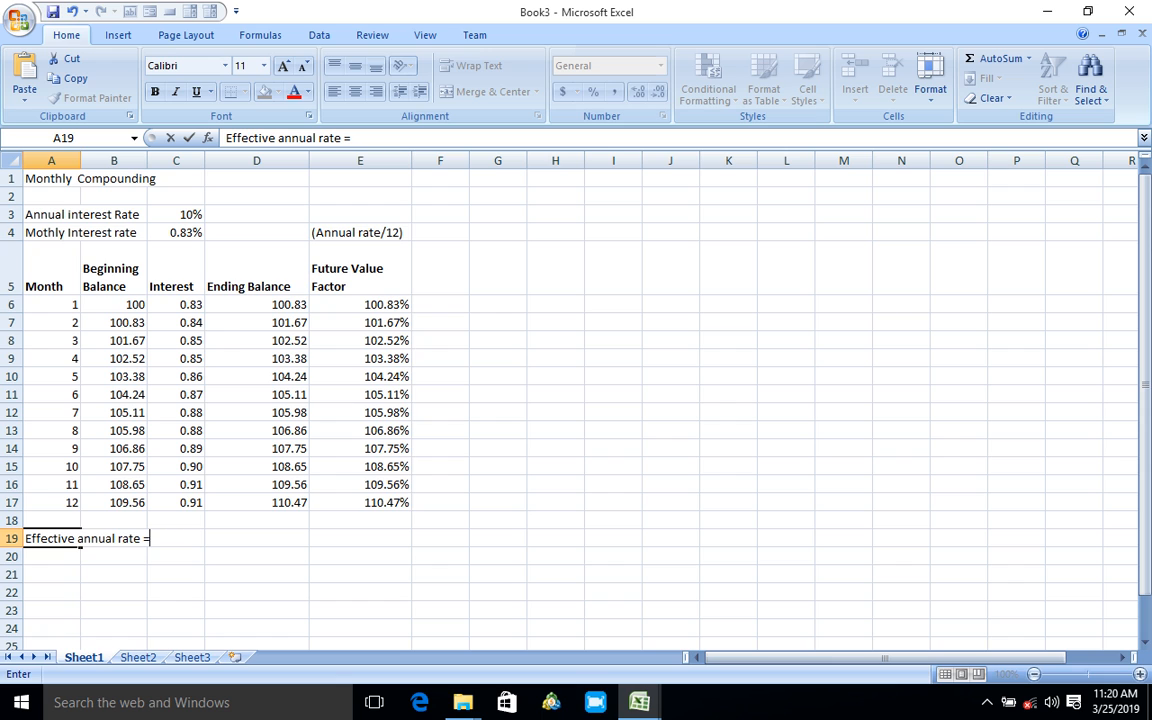
{"action": "key", "text": "BackSpace"}
Reference the month 12 future value factor in cell C19 with the formula =E17.
{"action": "left_click", "coordinate": [176, 538]}
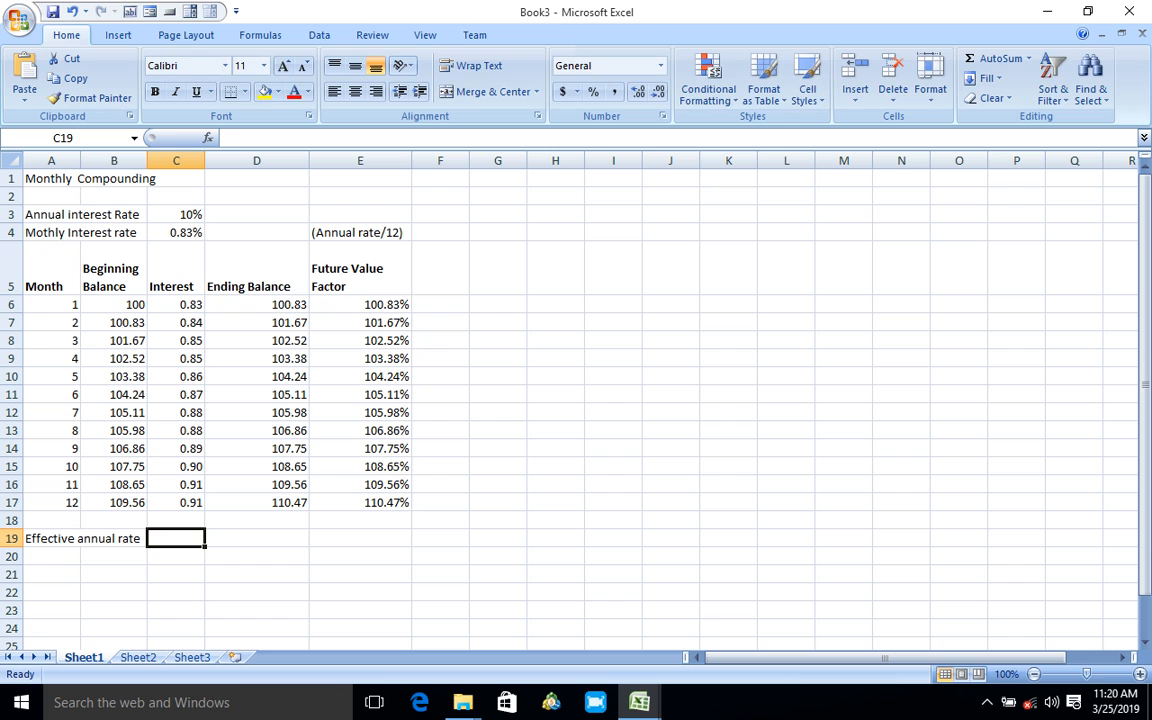
{"action": "type", "text": "="}
{"action": "left_click", "coordinate": [360, 503]}
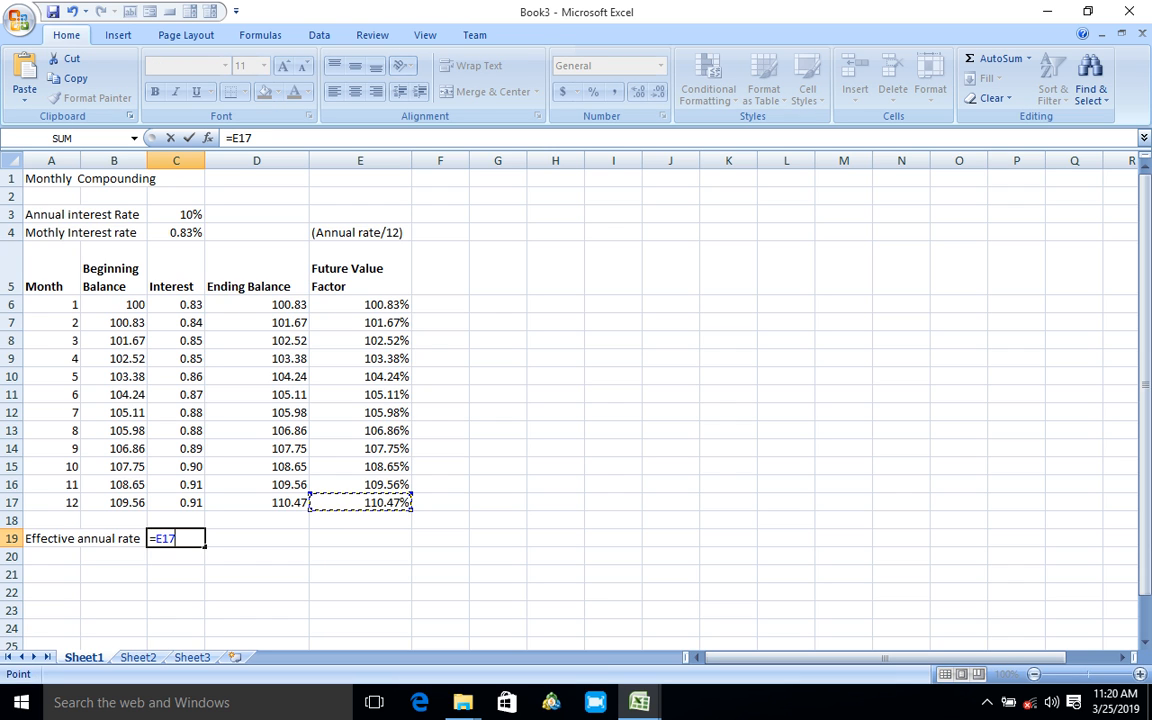
{"action": "type", "text": "-"}
{"action": "key", "text": "Return"}
{"action": "key", "text": "Return"}
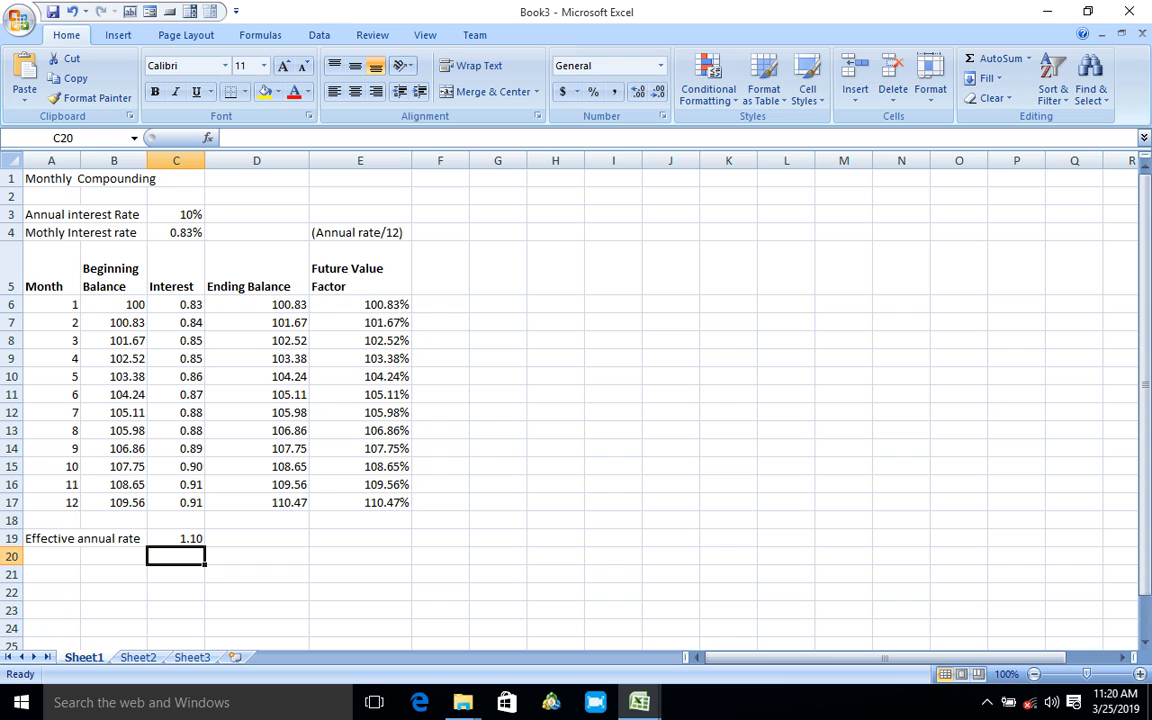
Change the effective annual rate formula in cell C19 to =E17-1 and format the cell as a percentage.
{"action": "left_click", "coordinate": [176, 538]}
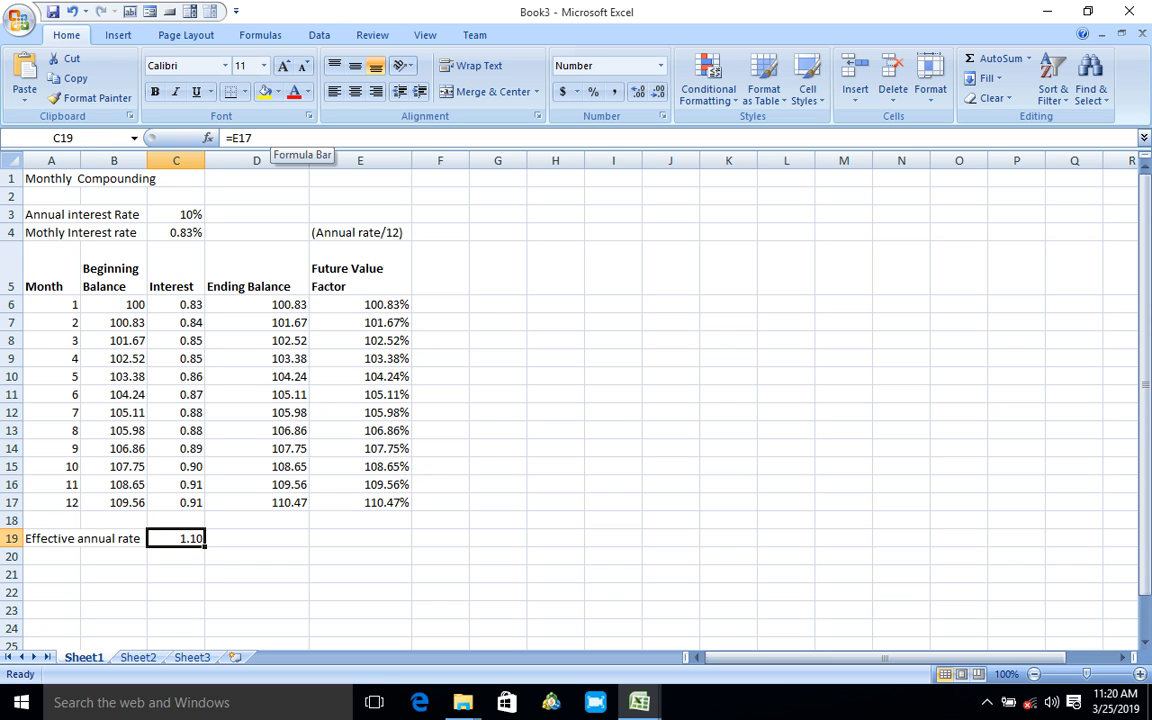
{"action": "left_click", "coordinate": [270, 138]}
{"action": "type", "text": "-"}
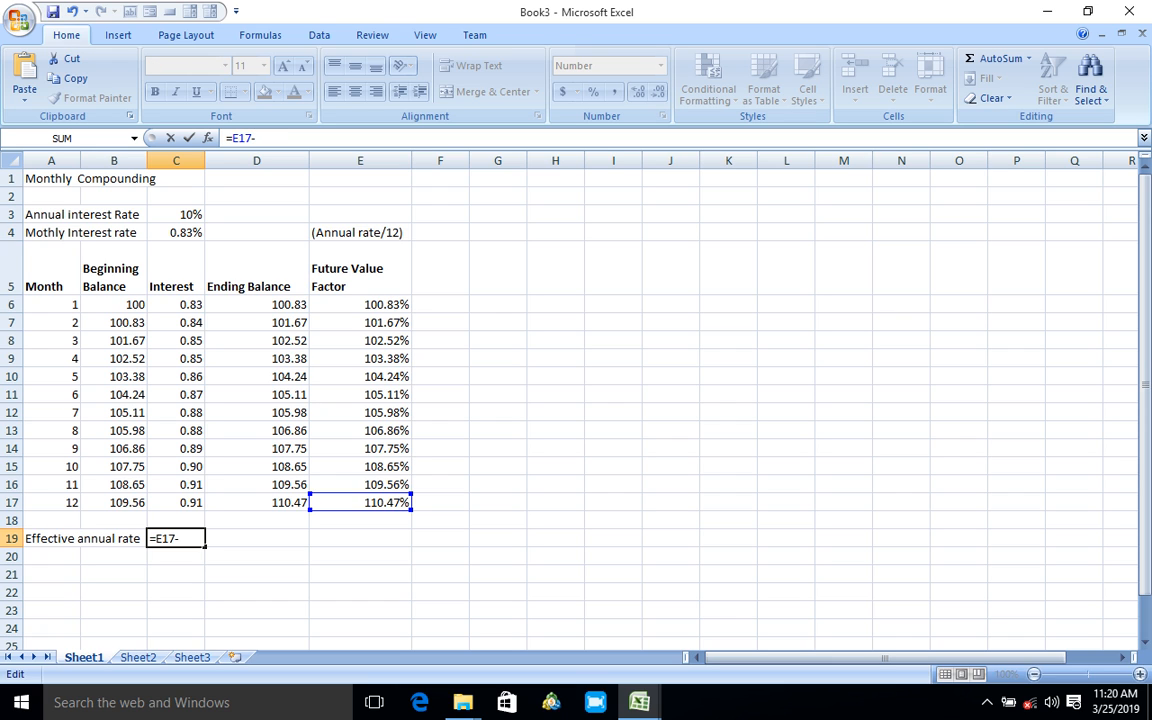
{"action": "type", "text": "1"}
{"action": "key", "text": "Return"}
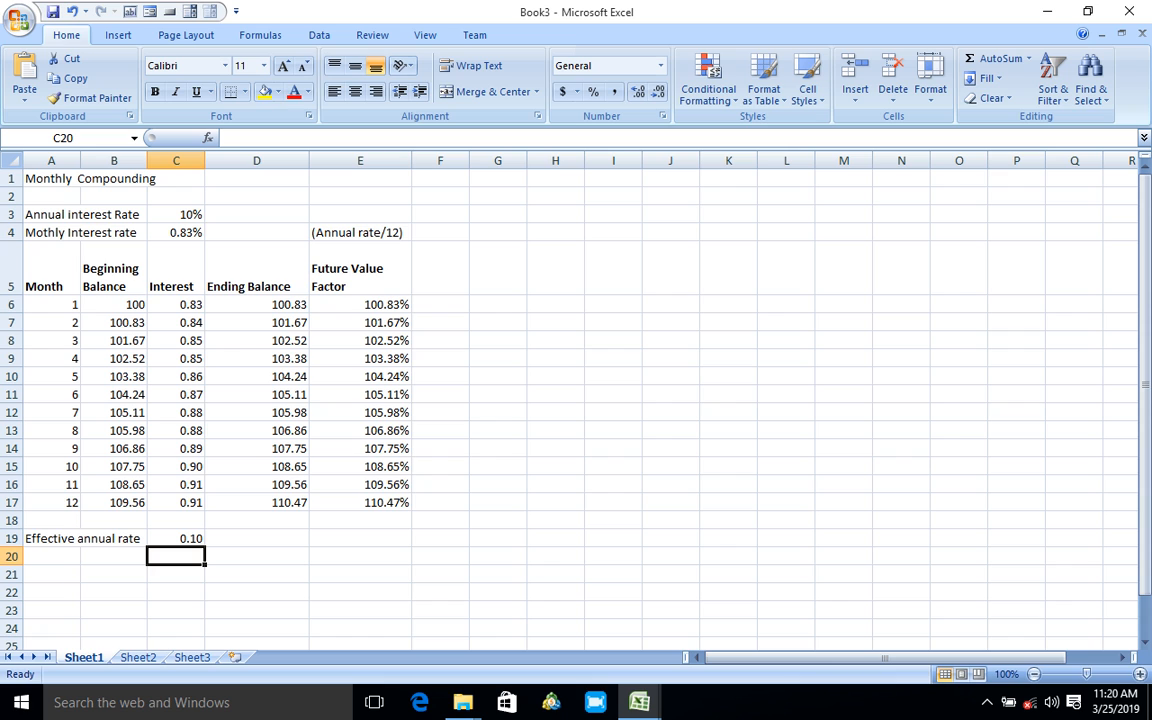
{"action": "left_click", "coordinate": [176, 538]}
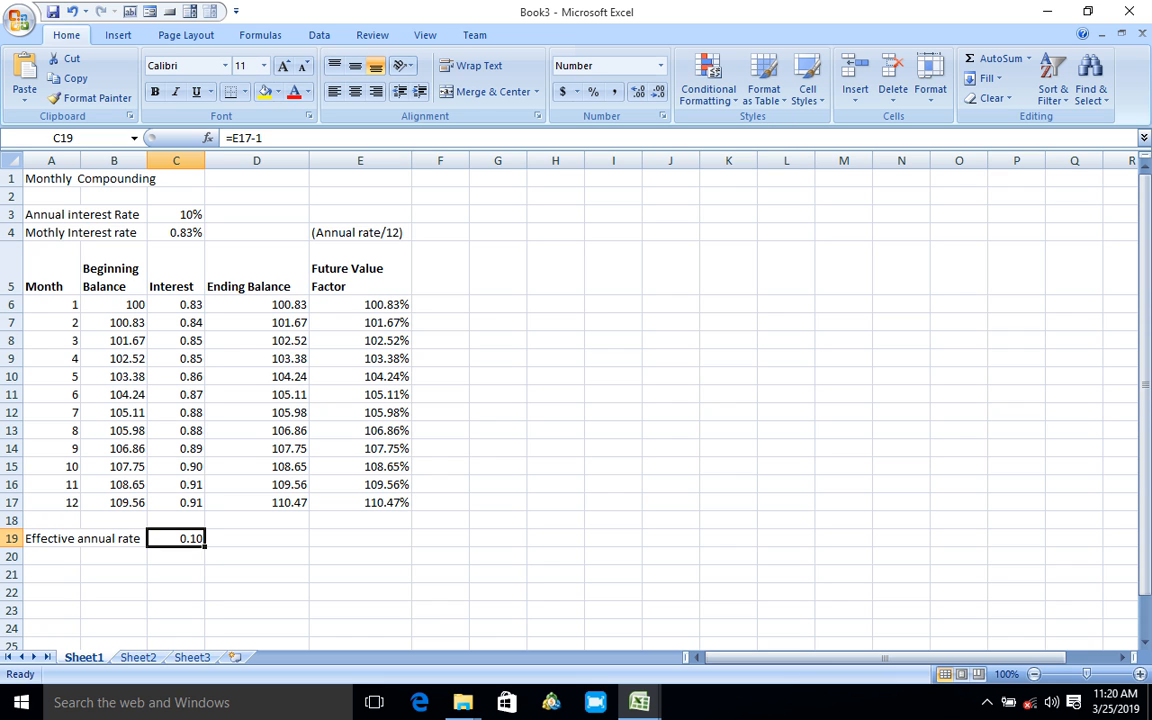
{"action": "left_click", "coordinate": [593, 92]}
Enter the label "Effective annual rate" in cell A20, directly below the existing effective rate row.
{"action": "left_click", "coordinate": [52, 556]}
{"action": "type", "text": "E"}
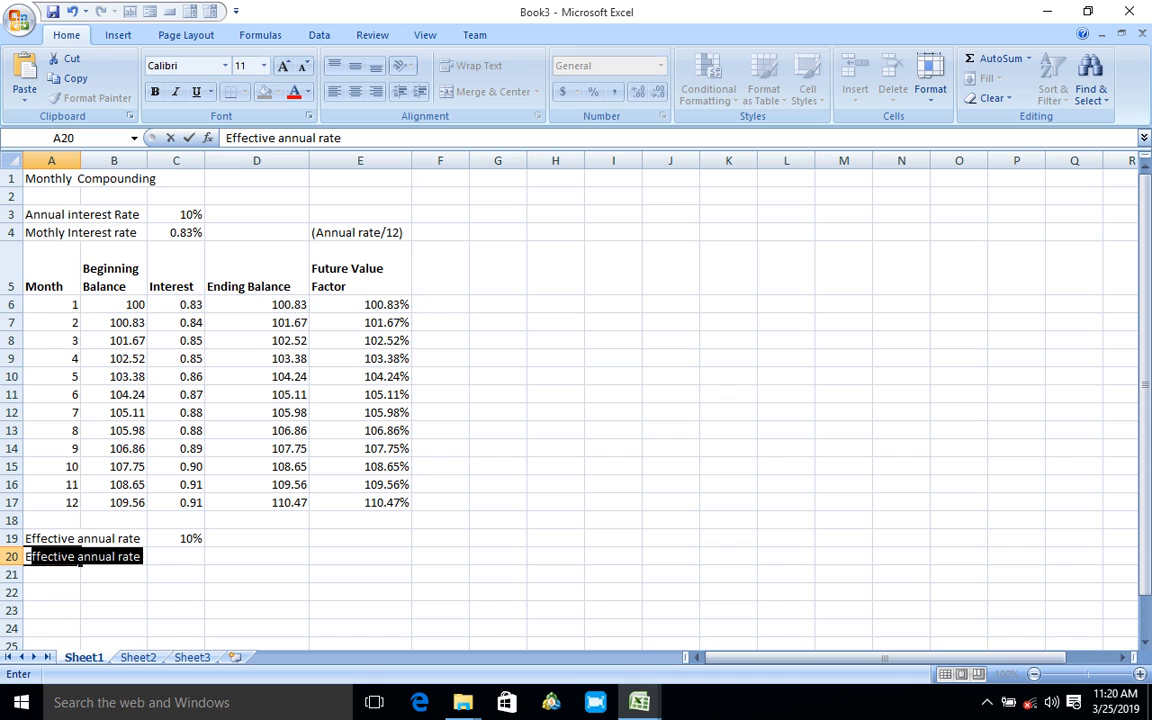
{"action": "type", "text": "ffective ann"}
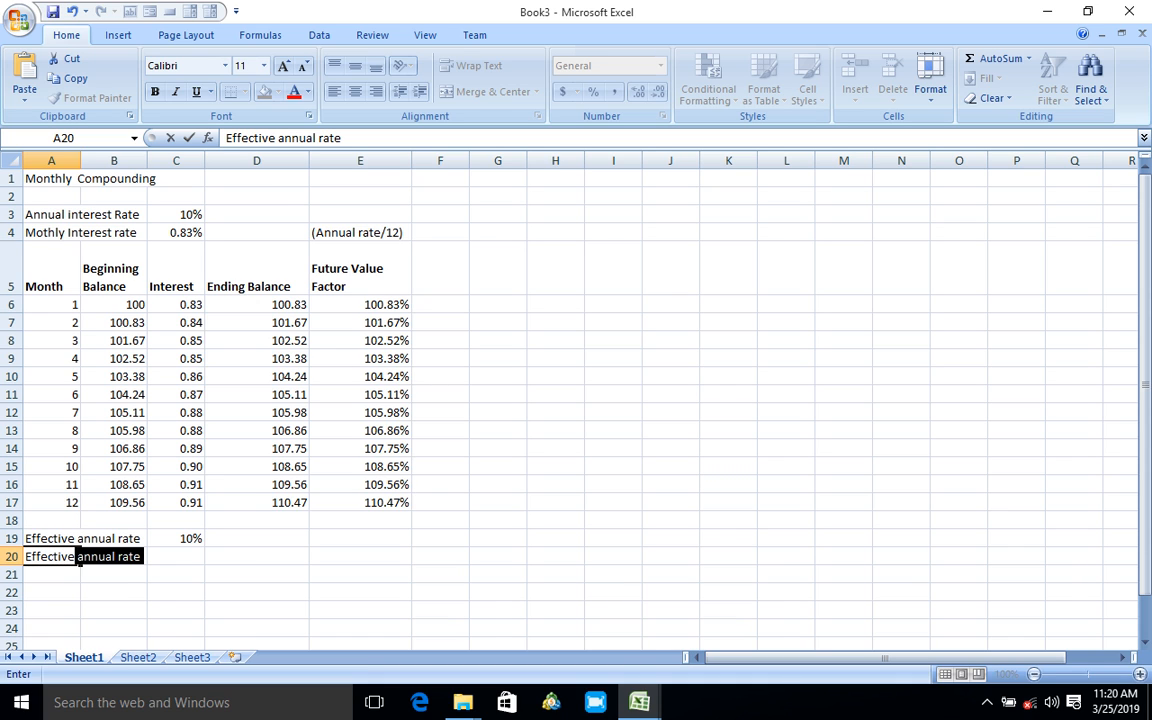
{"action": "type", "text": "ual rate"}
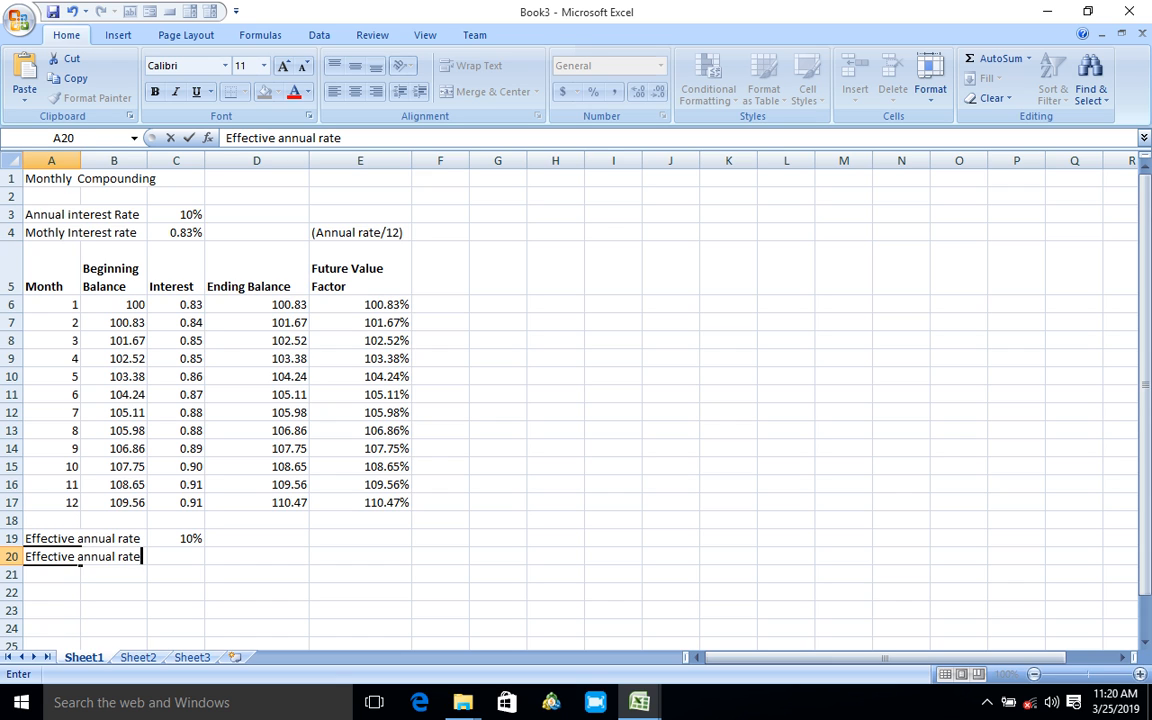
{"action": "key", "text": "Tab"}
{"action": "key", "text": "Tab"}
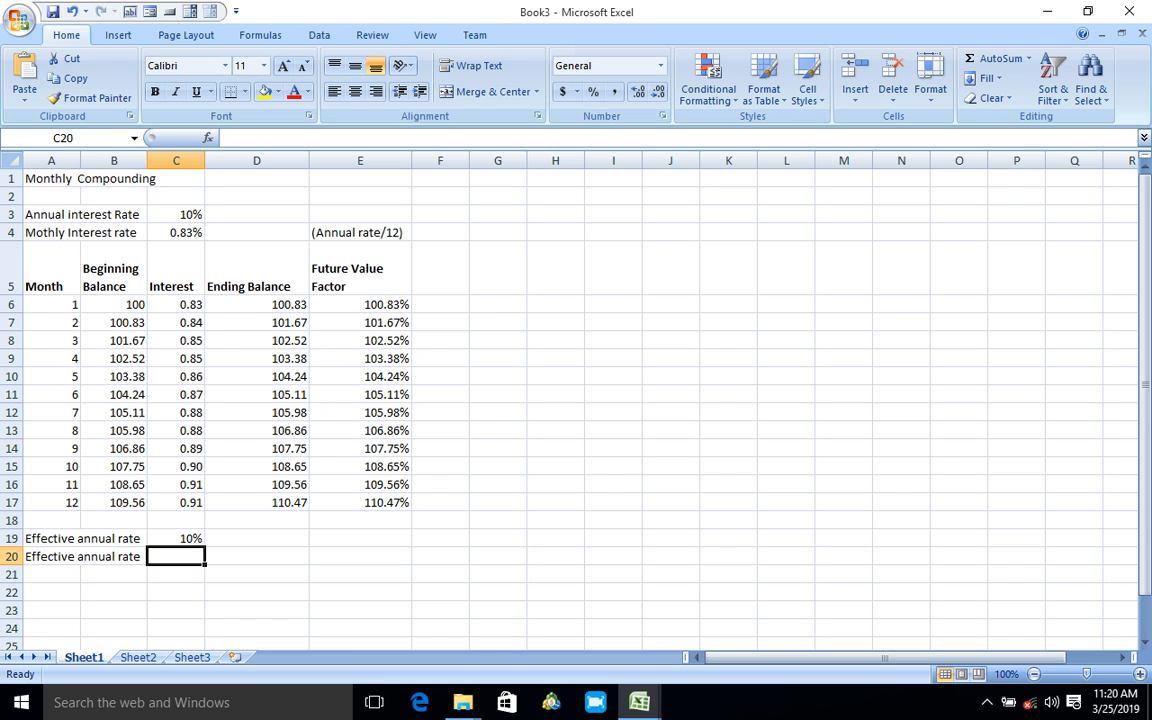
{"action": "type", "text": "="}
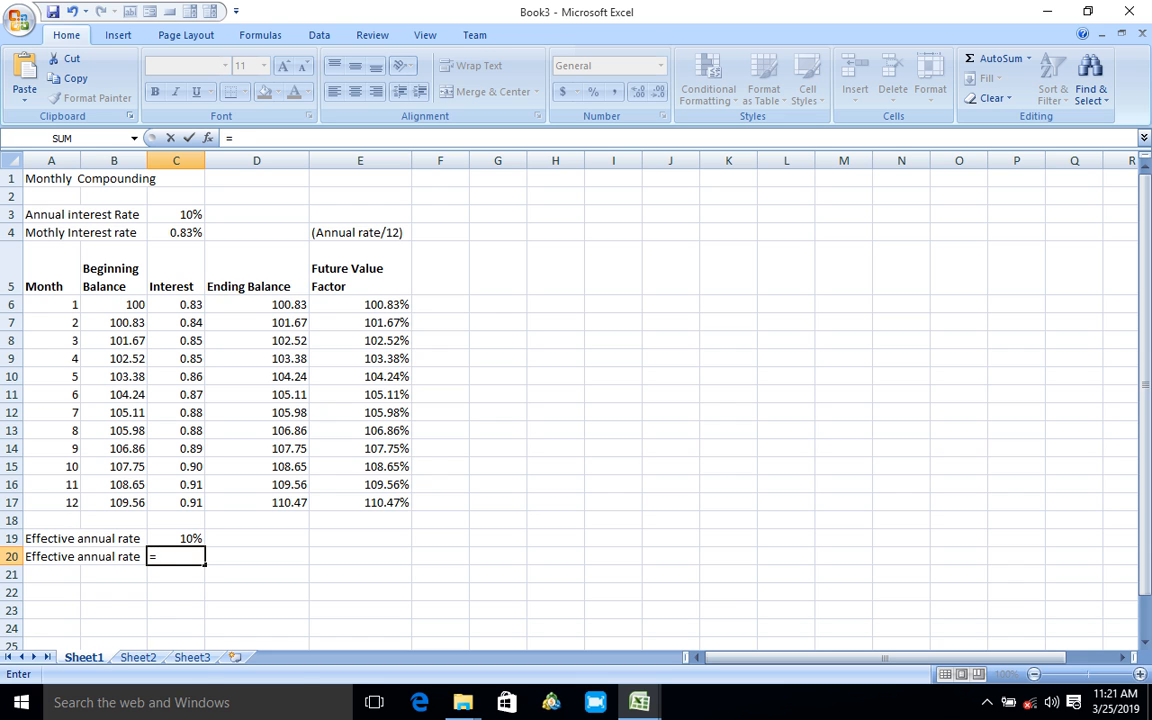
{"action": "type", "text": " F"}
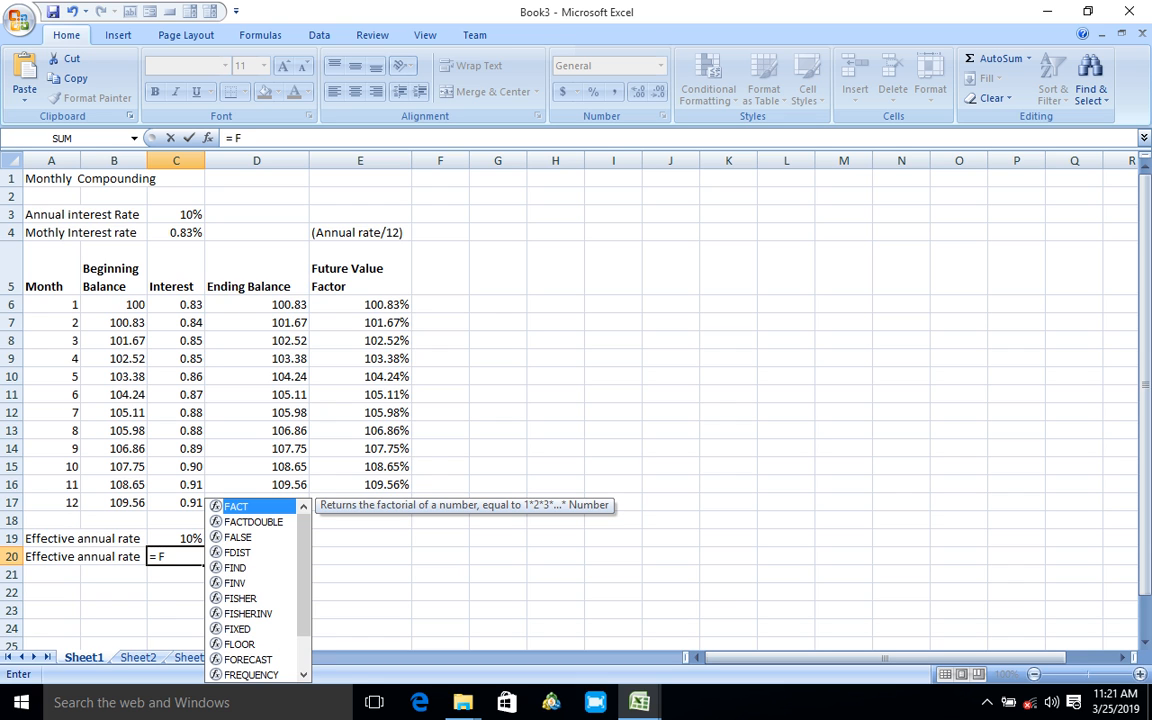
{"action": "type", "text": "VF"}
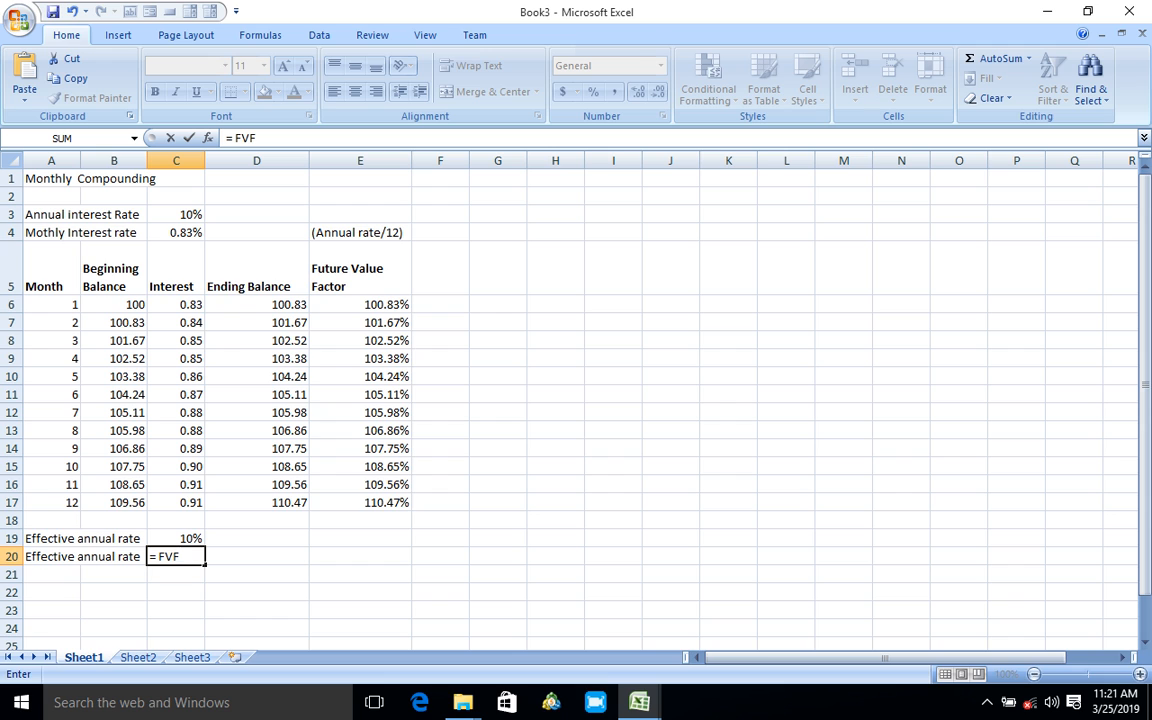
{"action": "key", "text": "BackSpace"}
{"action": "key", "text": "BackSpace"}
{"action": "key", "text": "BackSpace"}
{"action": "key", "text": "BackSpace"}
{"action": "key", "text": "BackSpace"}
Extend the text in cell A20 to read "Effective annual rate =fvf -100% = (1+ Monthly rate)^ 2-100%".
{"action": "left_click", "coordinate": [52, 556]}
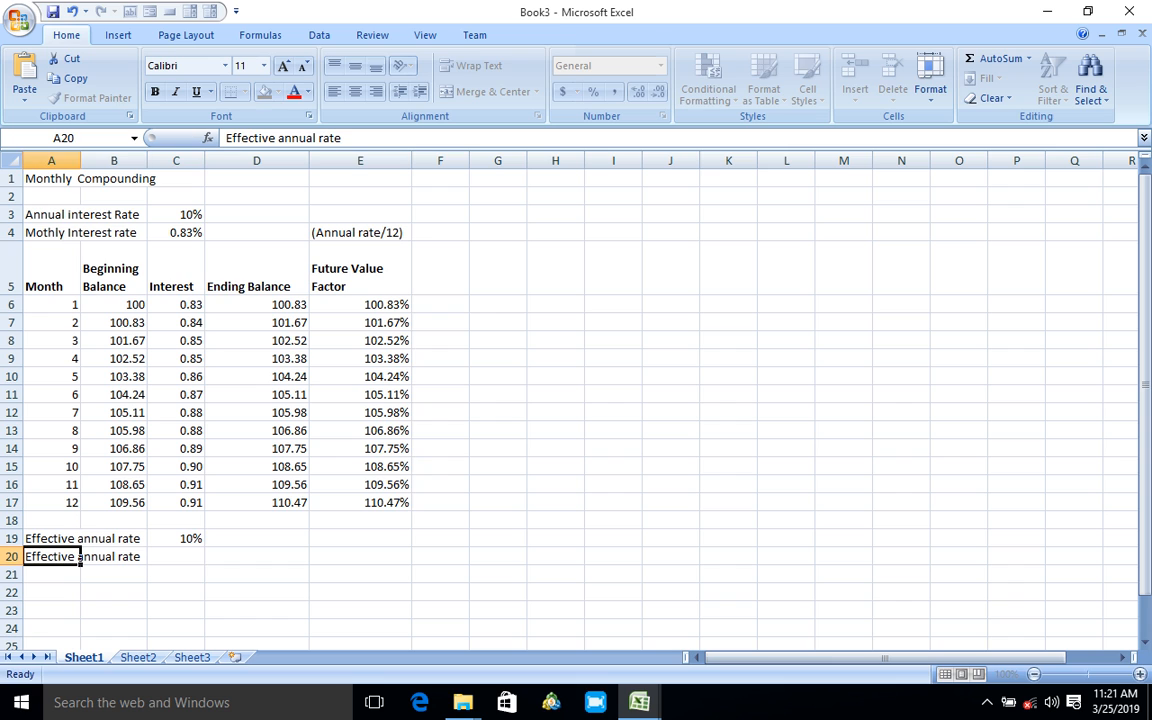
{"action": "left_click", "coordinate": [346, 138]}
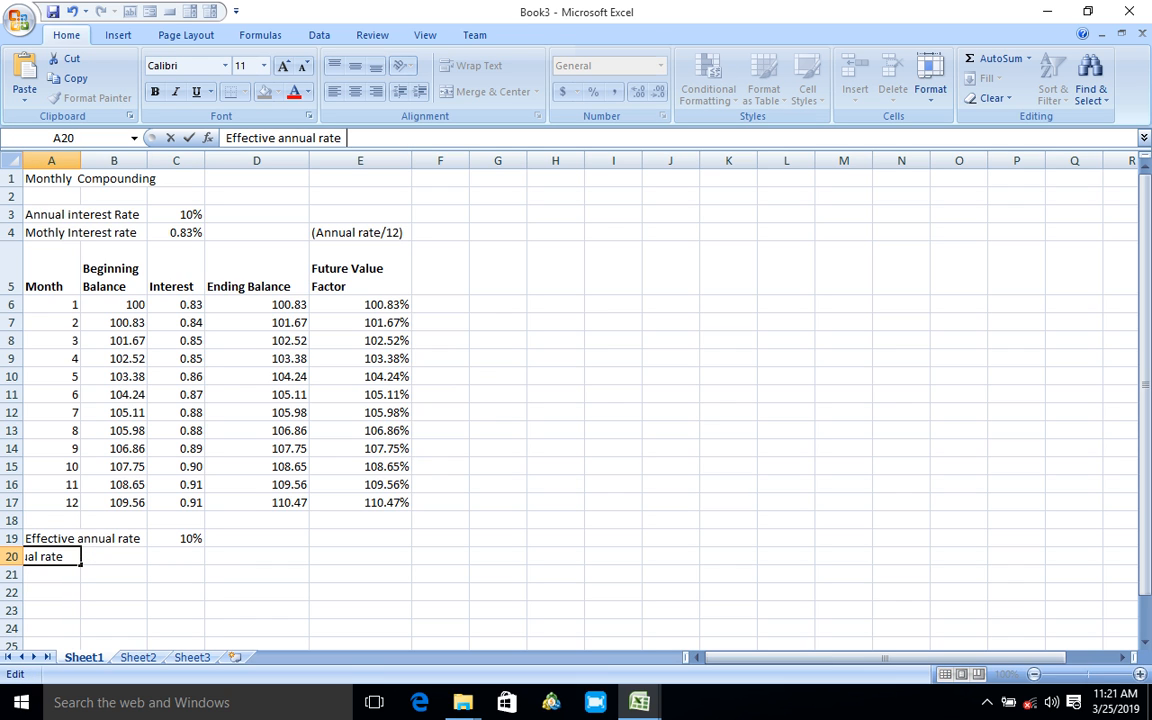
{"action": "type", "text": "=fvf -100"}
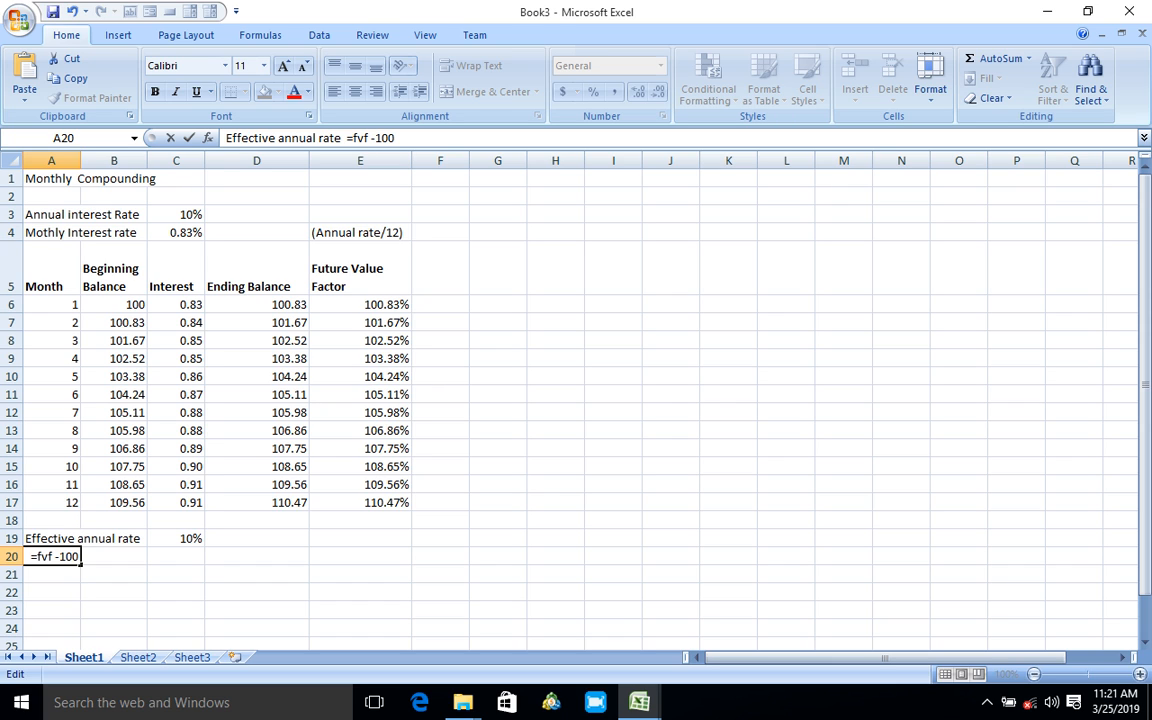
{"action": "type", "text": "% = (1+"}
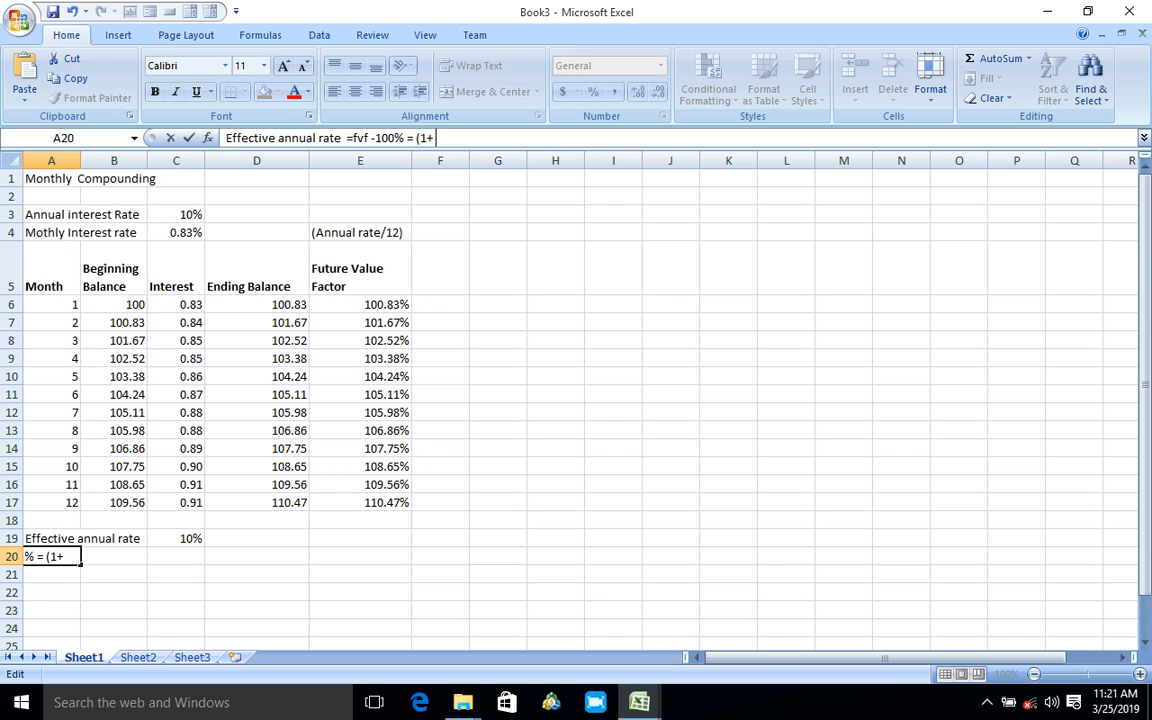
{"action": "type", "text": " Mont"}
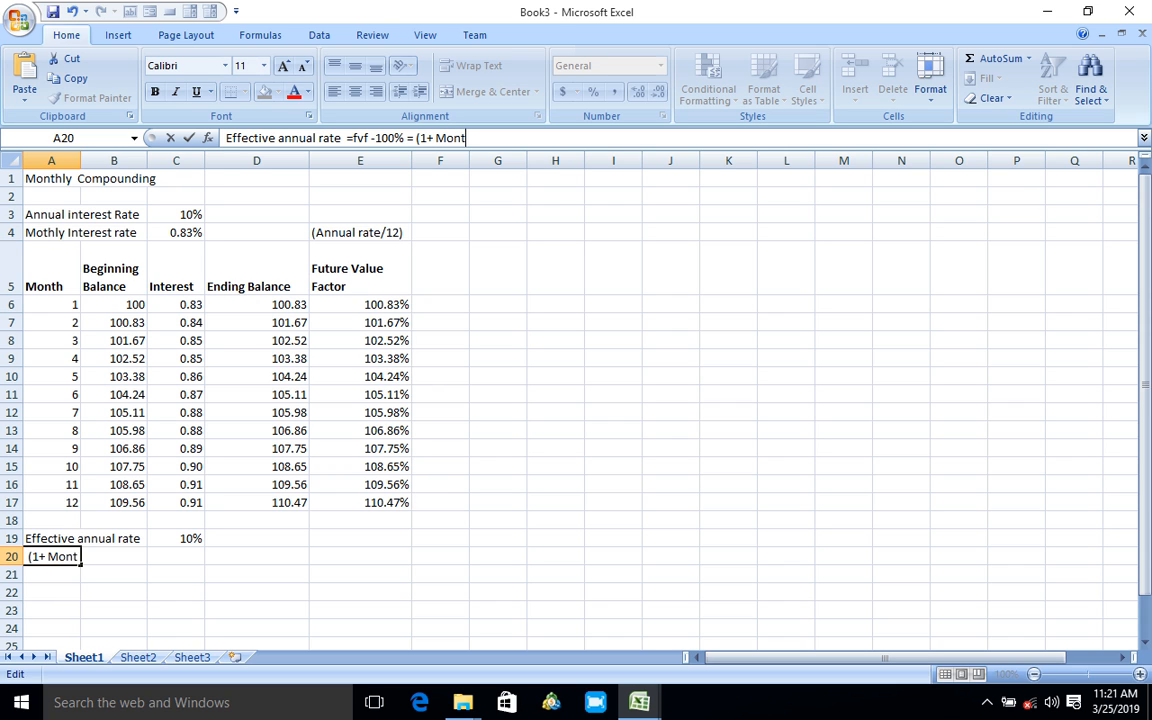
{"action": "type", "text": "hly rate"}
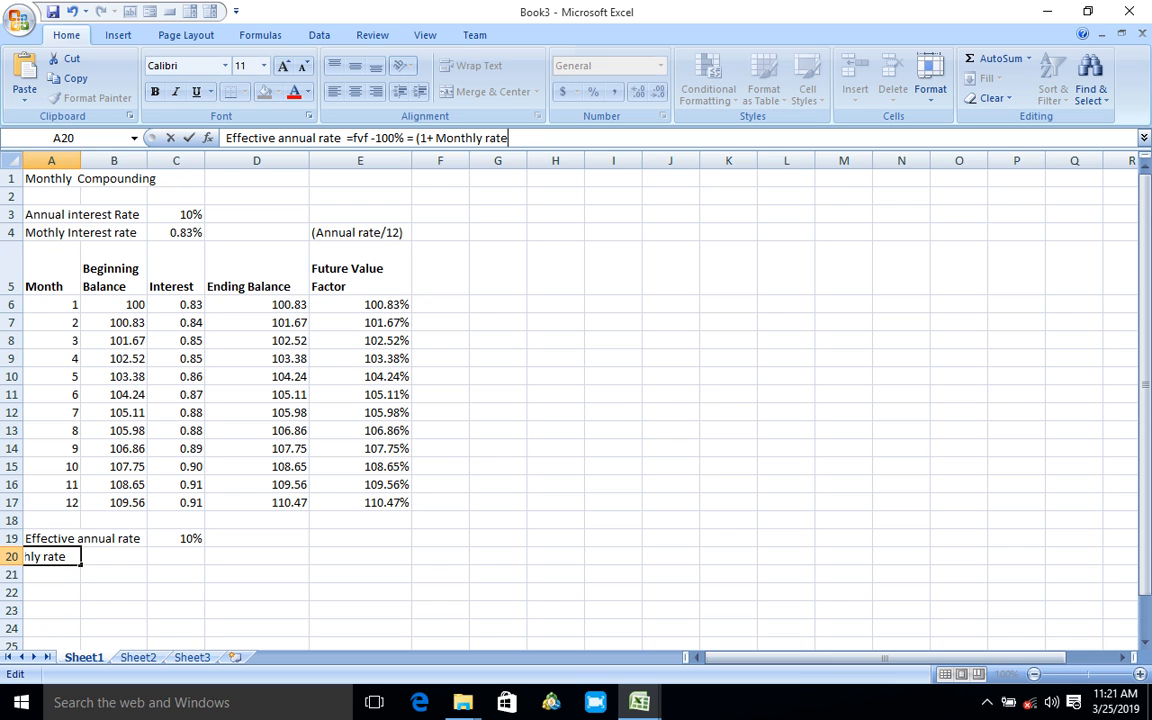
{"action": "type", "text": ")^ 2-100%"}
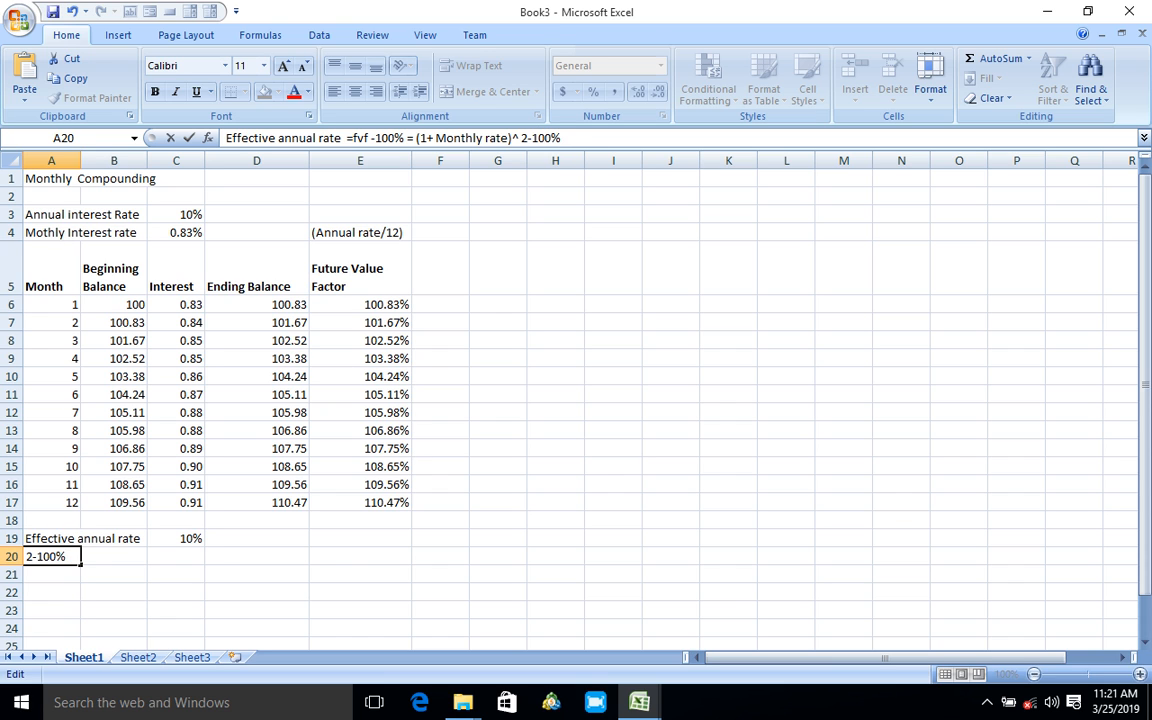
{"action": "key", "text": "Return"}
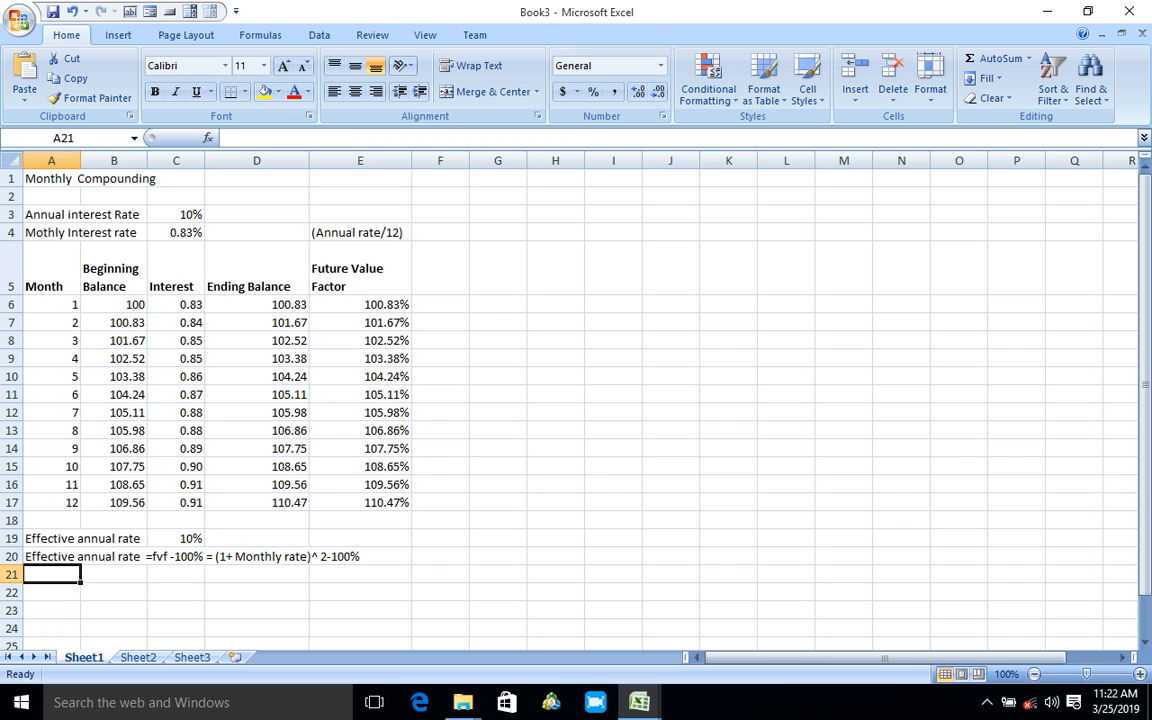
Format the range A5:E17 as a table with headers, using the light blue style with a solid header row.
{"action": "left_click", "coordinate": [11, 270]}
{"action": "left_click_drag", "start_coordinate": [50, 272], "coordinate": [400, 503]}
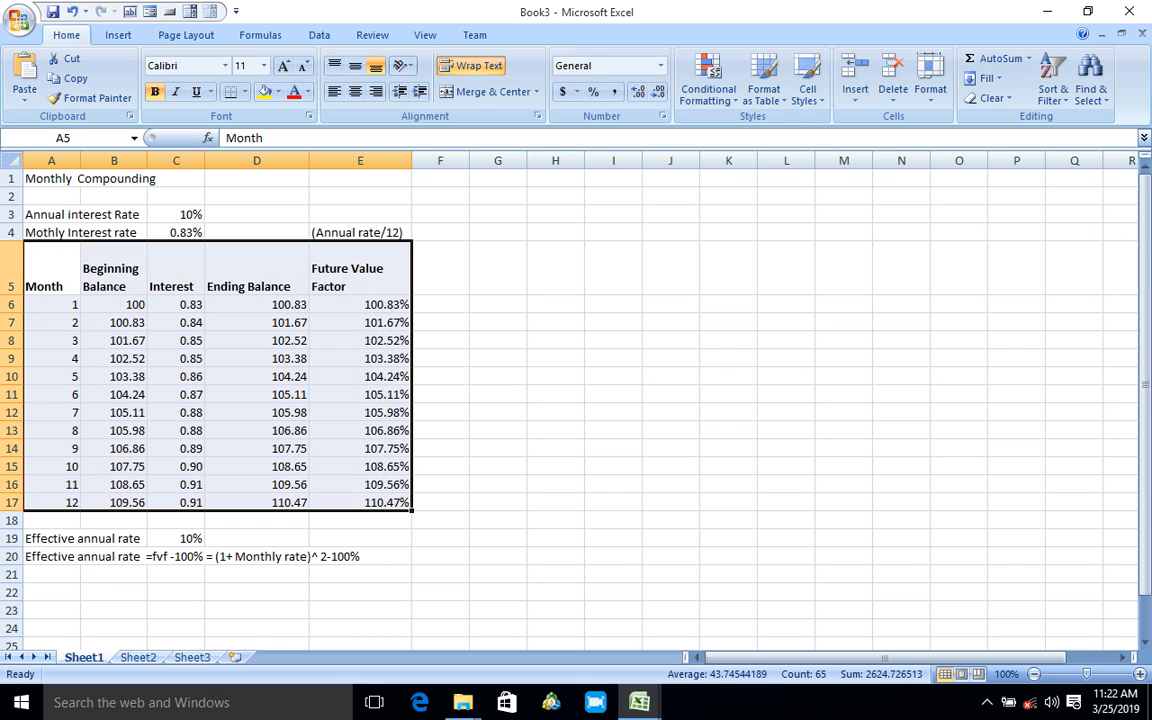
{"action": "left_click", "coordinate": [708, 80]}
{"action": "mouse_move", "coordinate": [760, 210]}
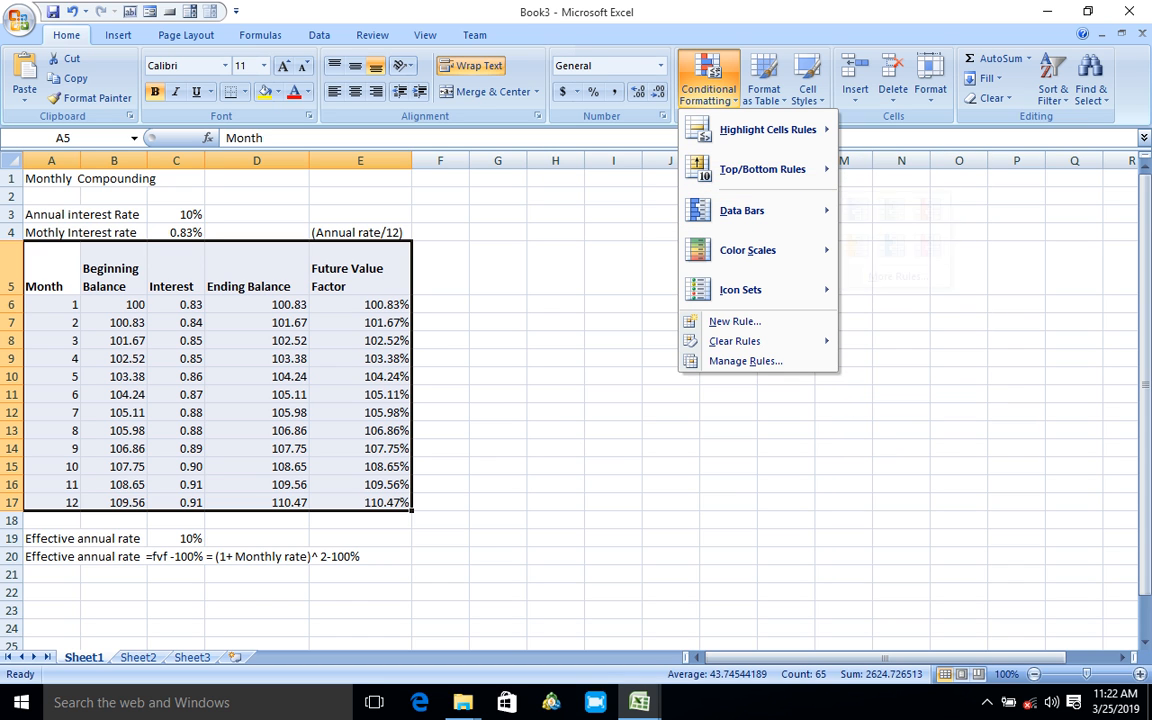
{"action": "left_click", "coordinate": [763, 88]}
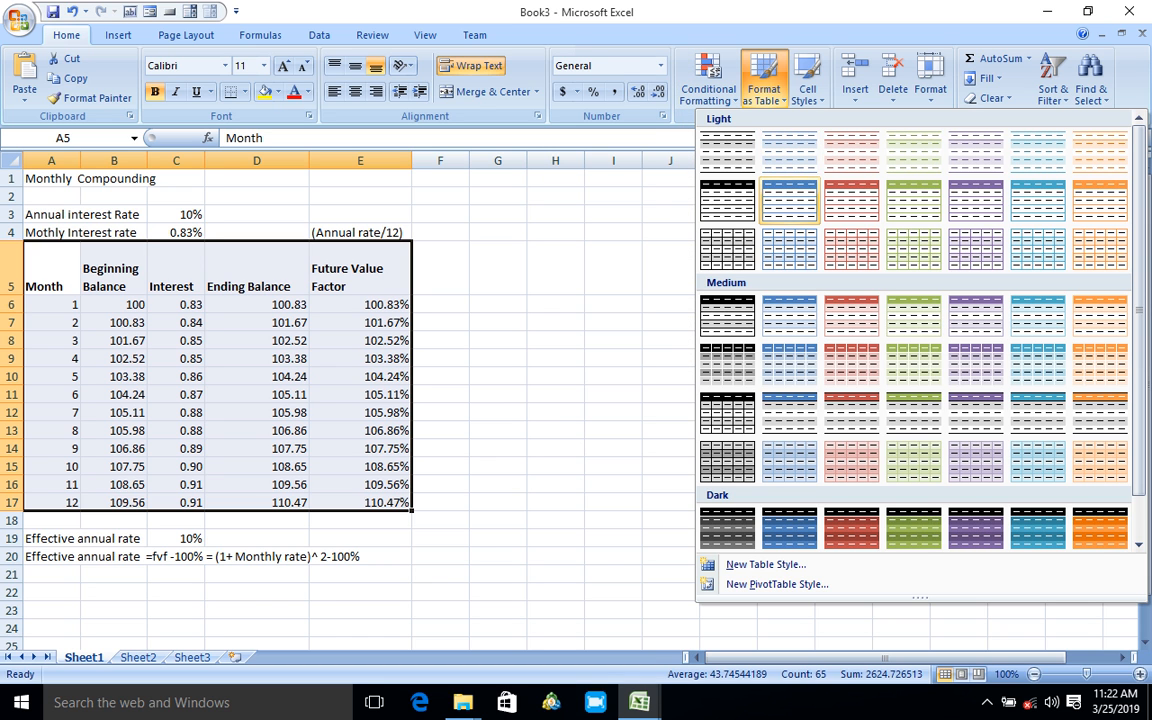
{"action": "left_click", "coordinate": [789, 200]}
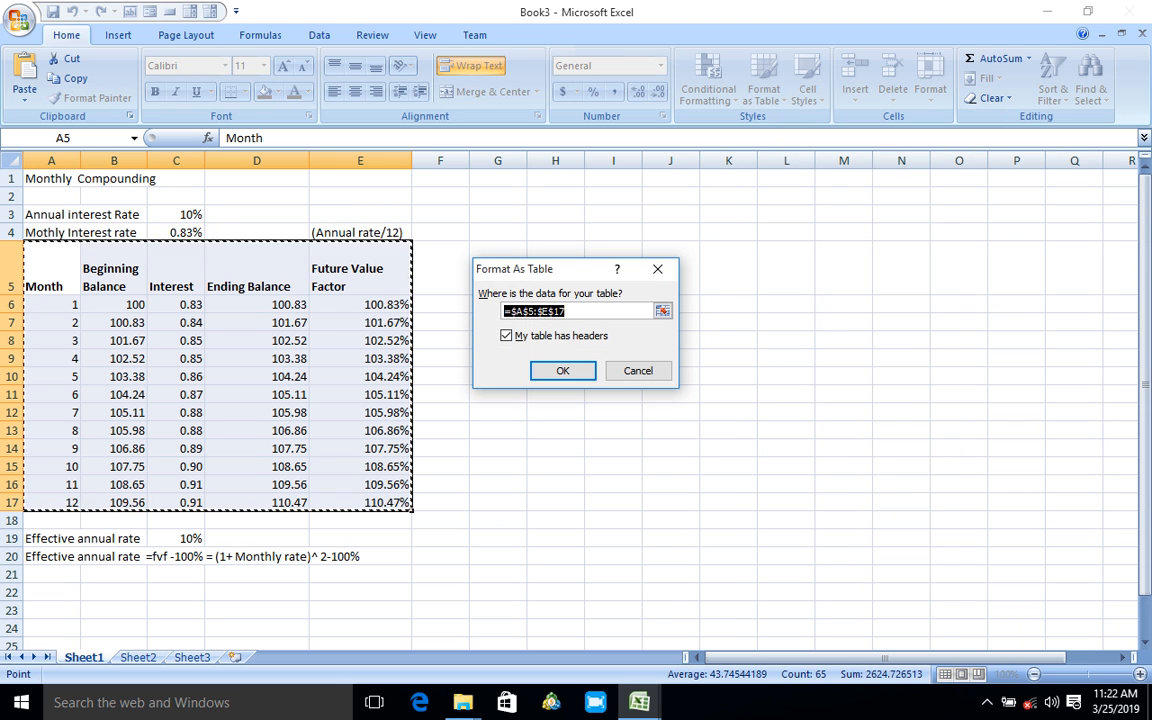
{"action": "key", "text": "Return"}
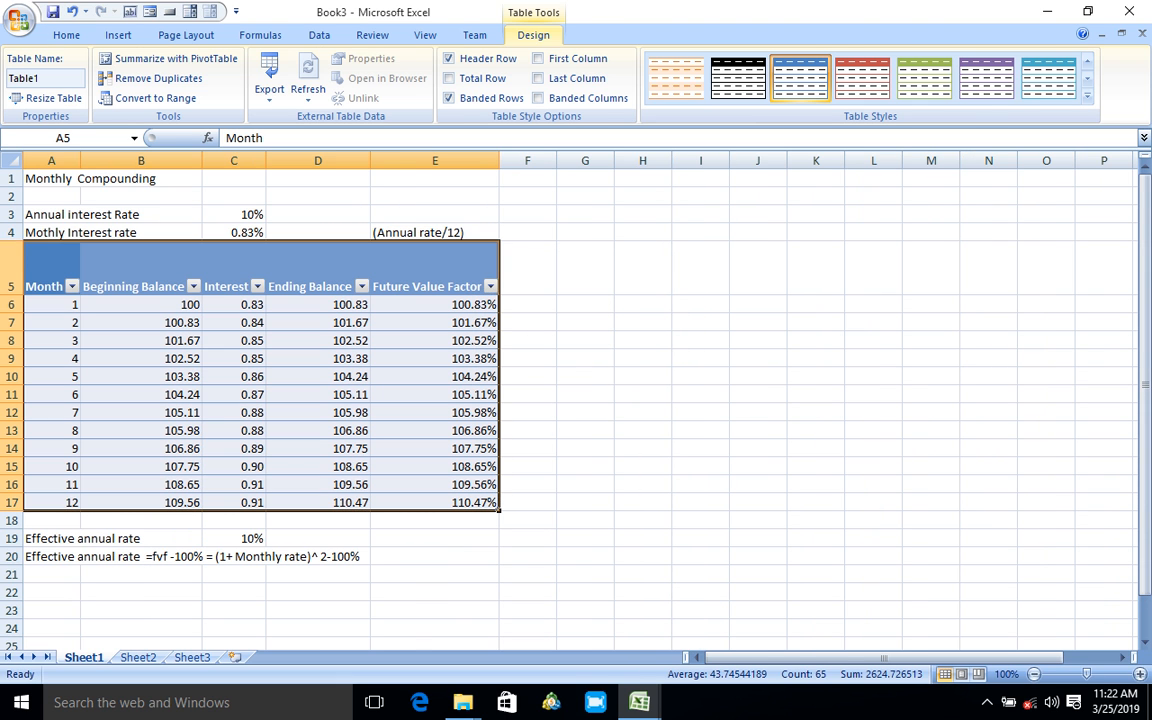
{"action": "left_click", "coordinate": [643, 322]}
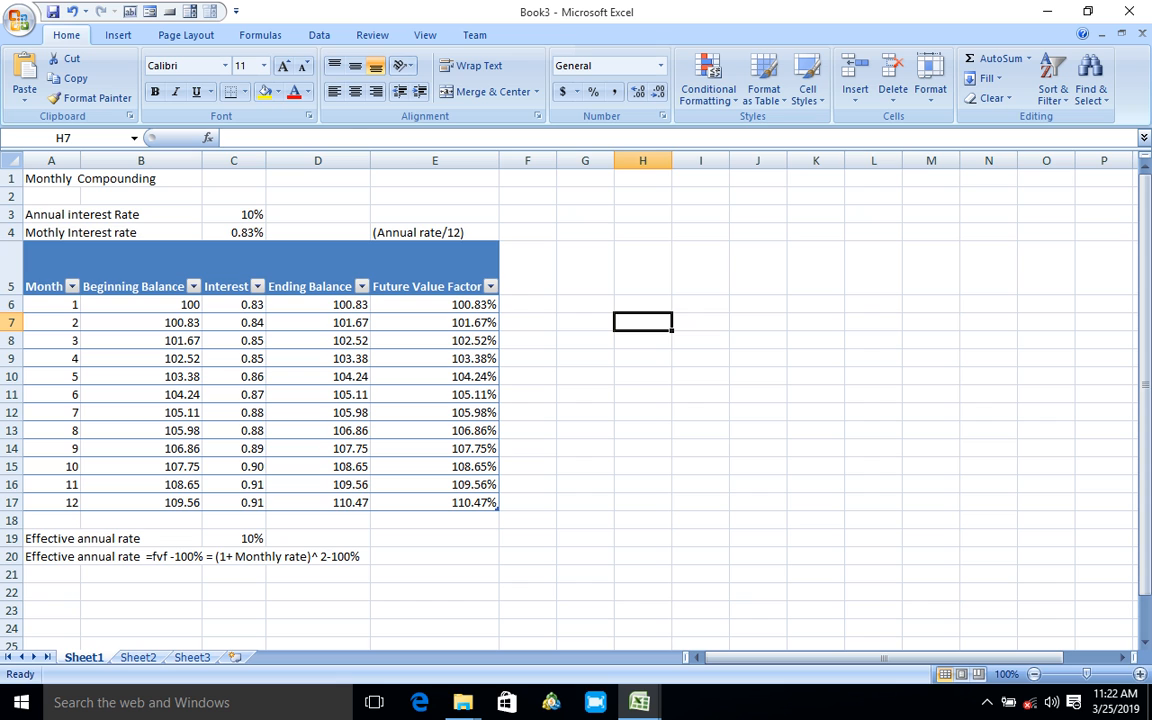
Make the "Monthly Compounding" title row bold and enlarge its font by seven size increments.
{"action": "left_click", "coordinate": [11, 178]}
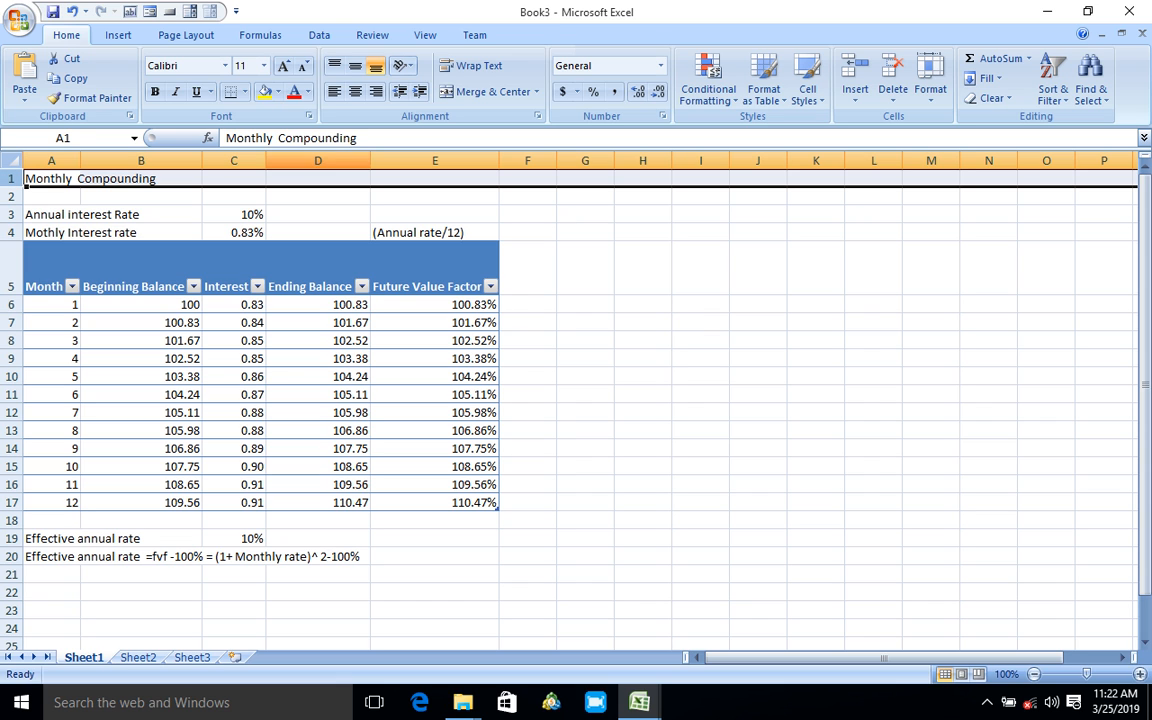
{"action": "left_click", "coordinate": [155, 91]}
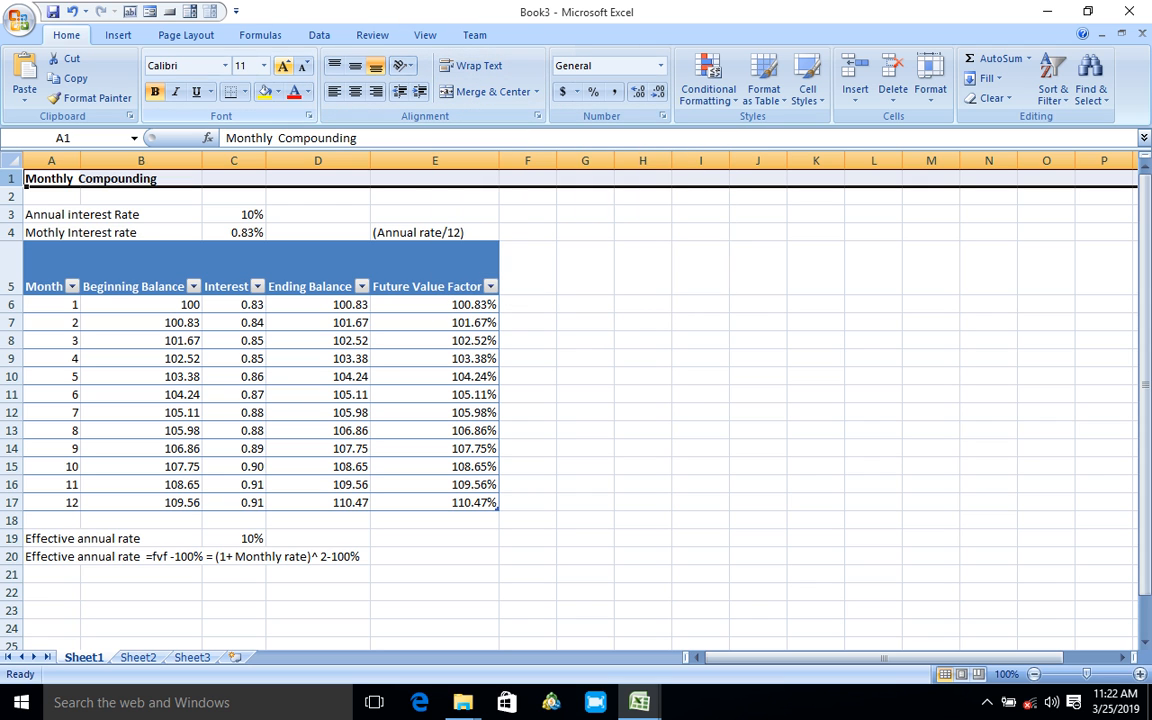
{"action": "left_click", "coordinate": [283, 65]}
{"action": "left_click", "coordinate": [283, 65]}
{"action": "left_click", "coordinate": [283, 65]}
{"action": "left_click", "coordinate": [283, 65]}
{"action": "left_click", "coordinate": [283, 65]}
{"action": "left_click", "coordinate": [283, 65]}
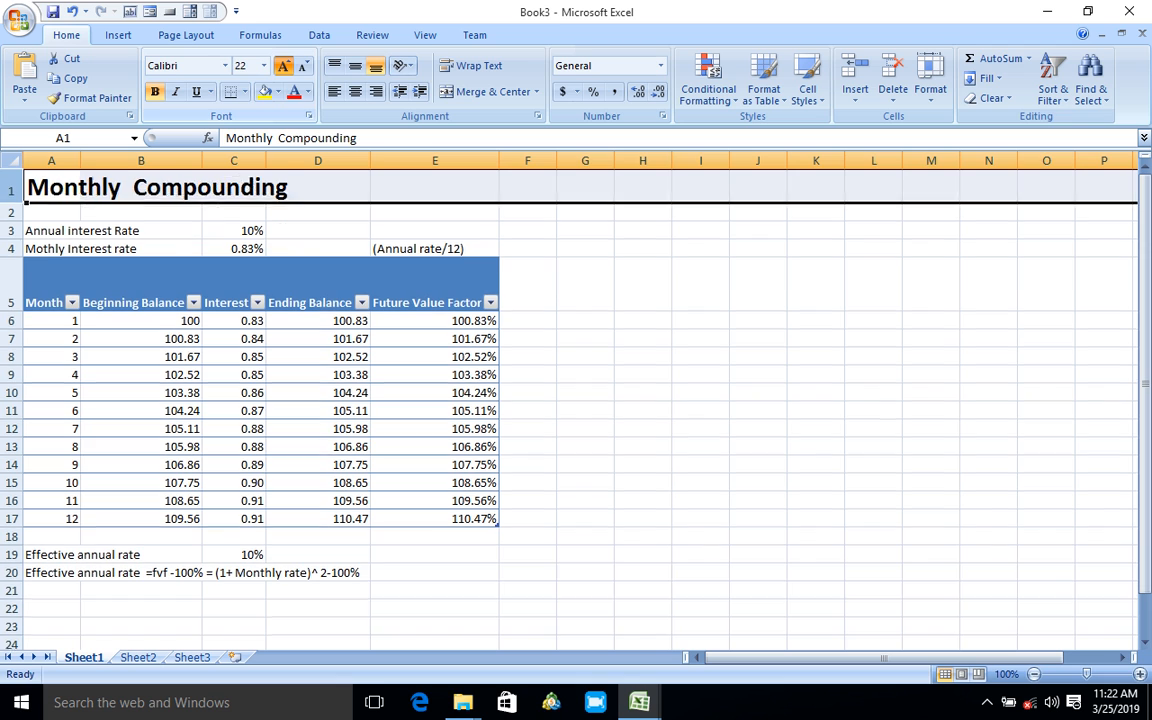
{"action": "left_click", "coordinate": [283, 65]}
{"action": "left_click", "coordinate": [528, 324]}
{"action": "left_click", "coordinate": [758, 486]}
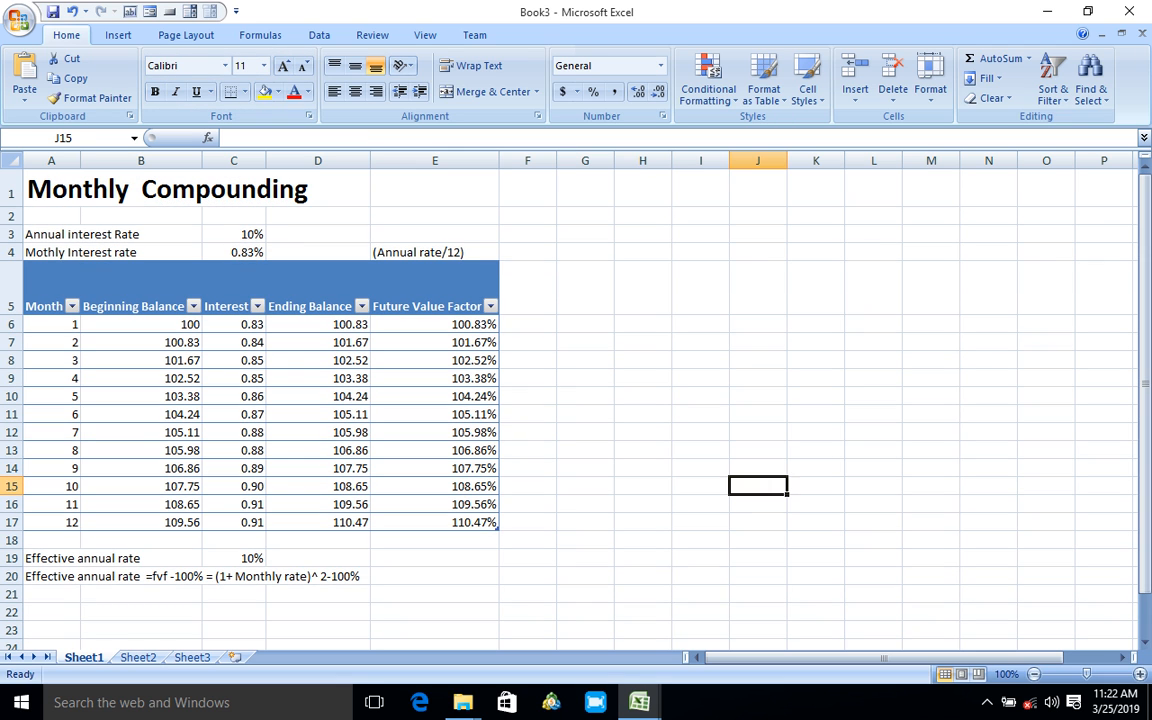